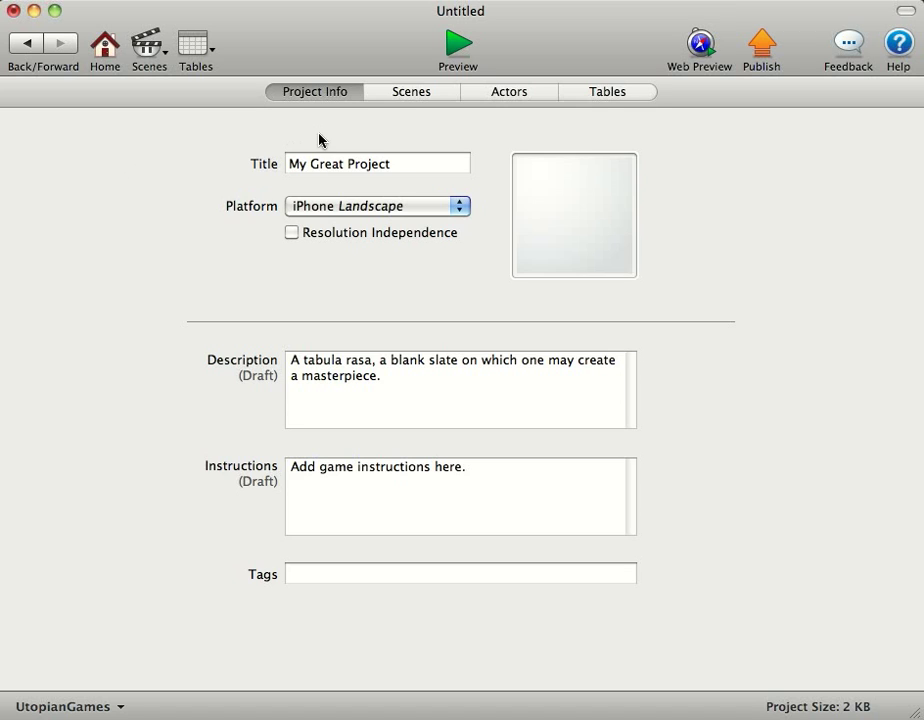
Step: Replace the 'My Great Project' title with the user's first name
left_click(403, 160)
left_click_drag(408, 160, 284, 162)
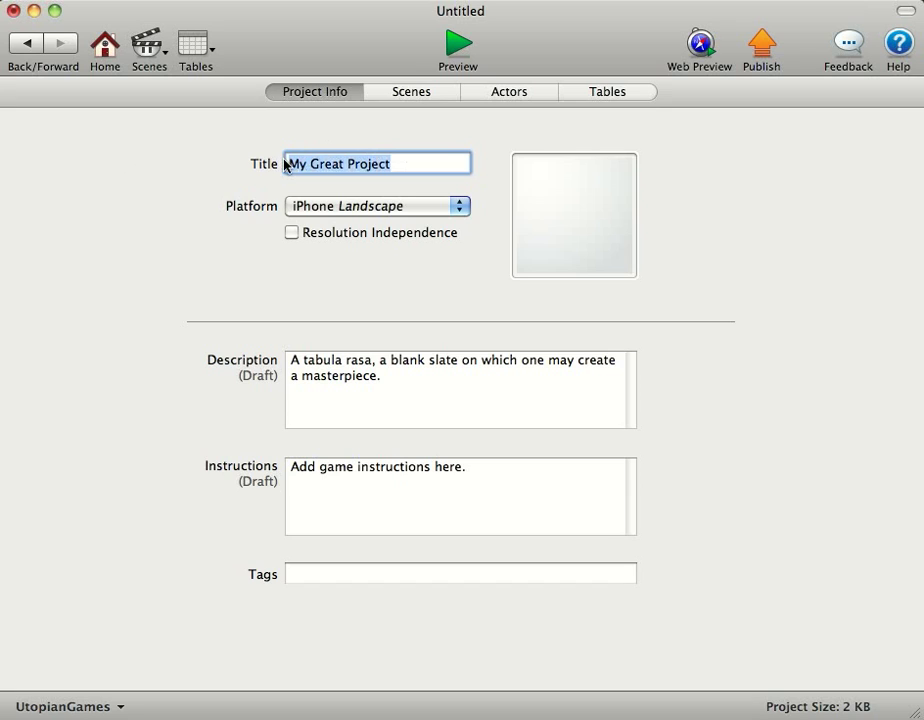
type("Darren")
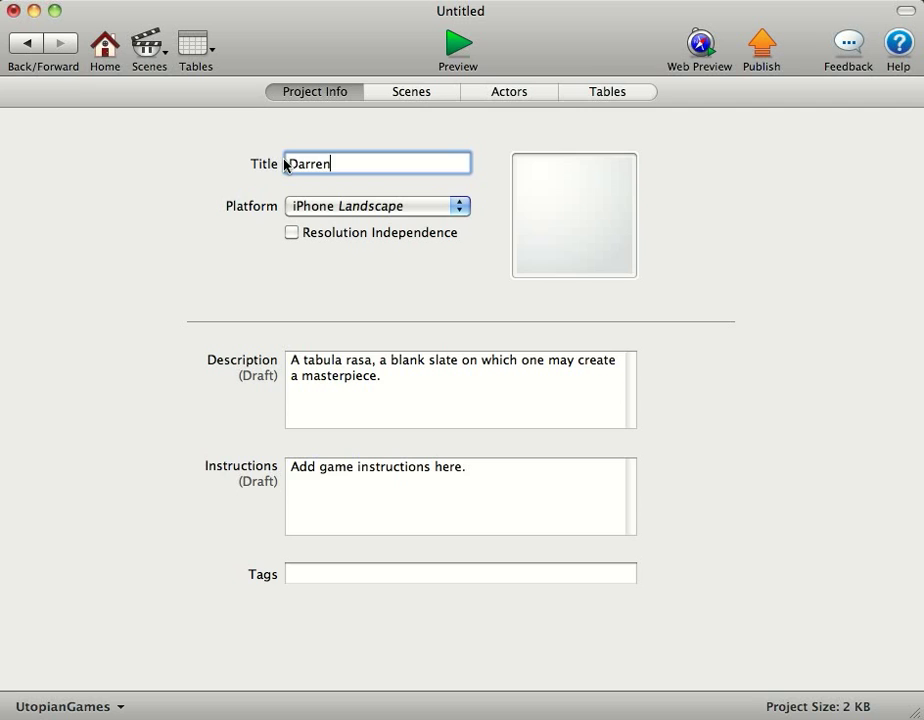
key("Return")
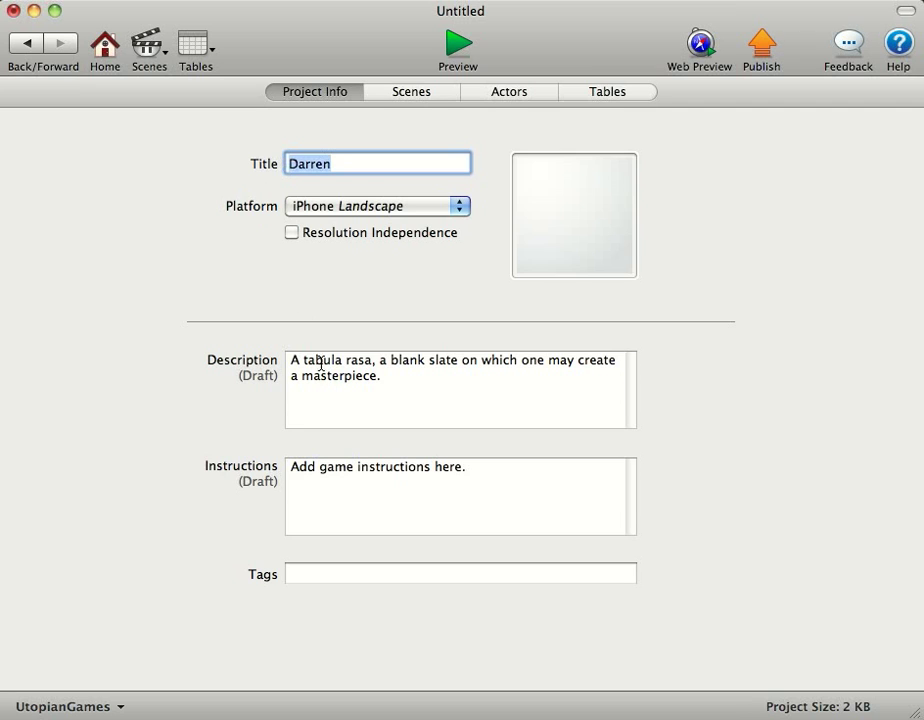
Step: Rename the Initial Scene to 'title' in the Scenes list
left_click(384, 93)
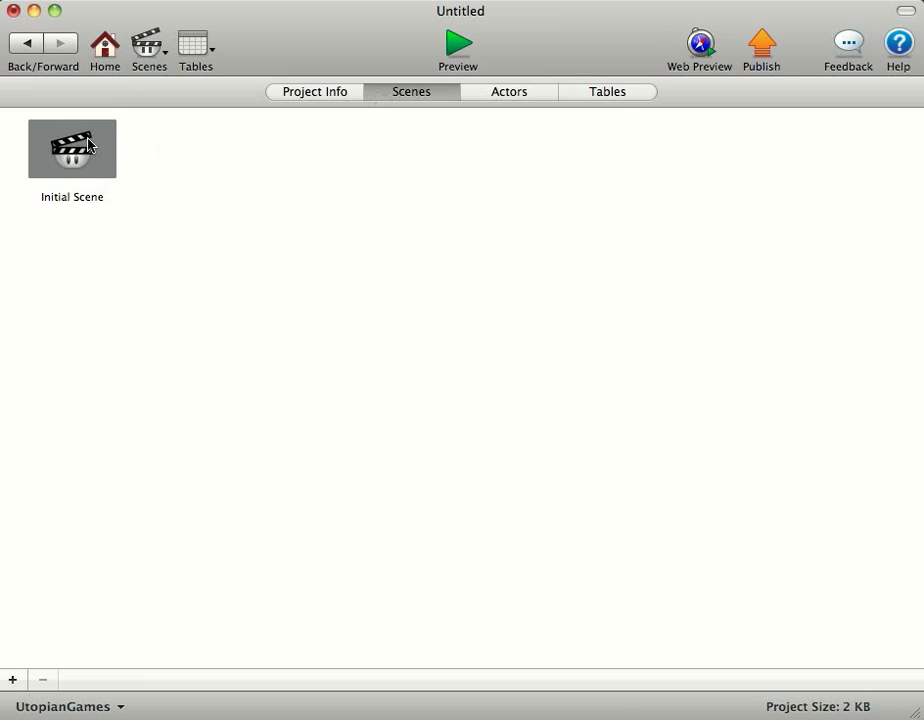
left_click(108, 198)
left_click_drag(113, 197, 27, 197)
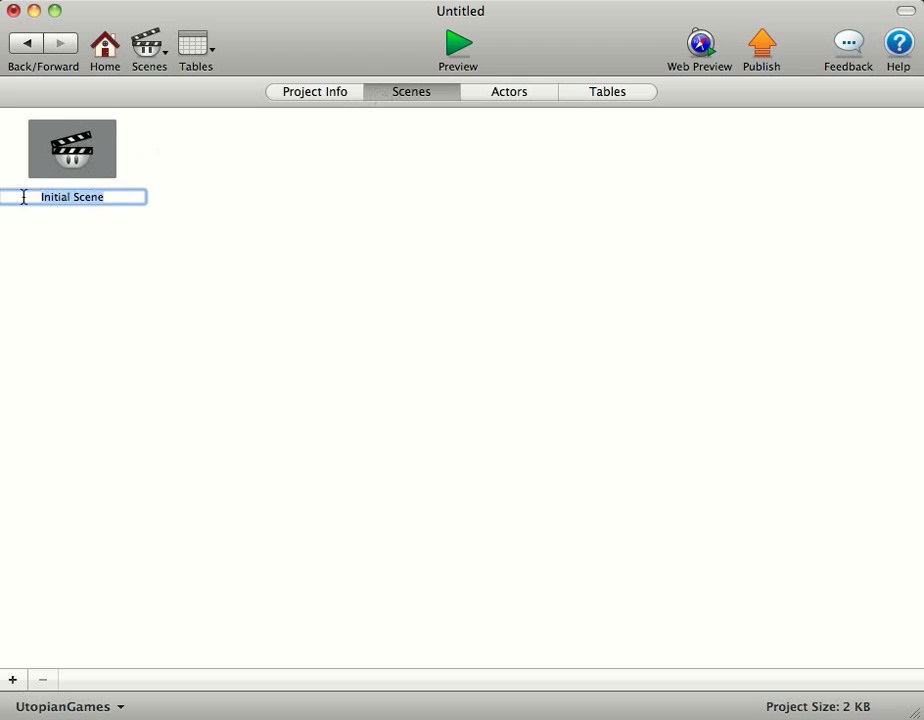
type("title")
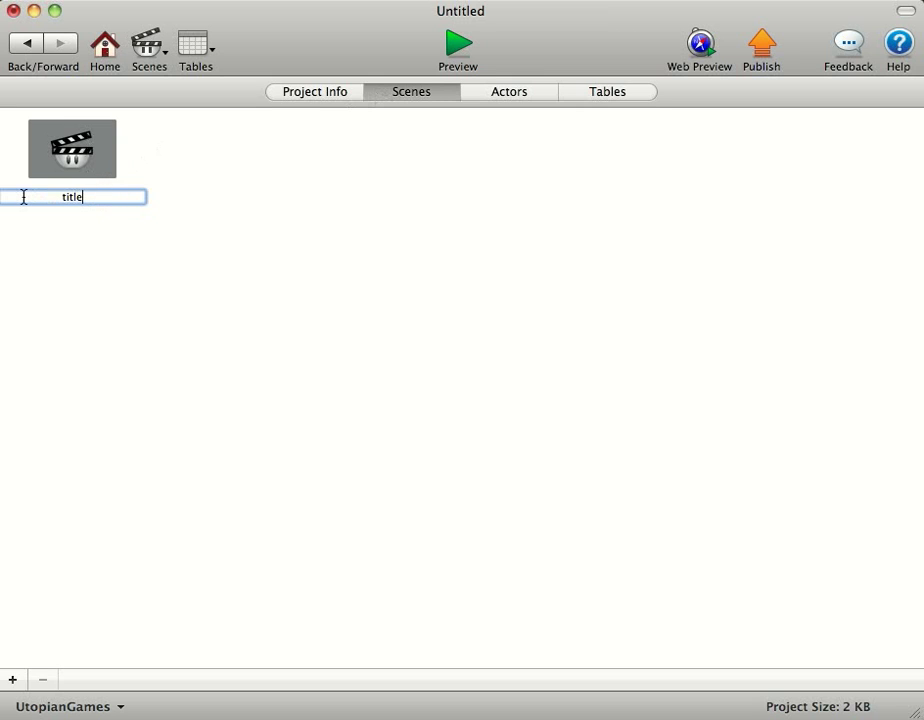
key("Return")
Step: Place a new white Actor 1 at the centre of the title scene and preview it
double_click(45, 120)
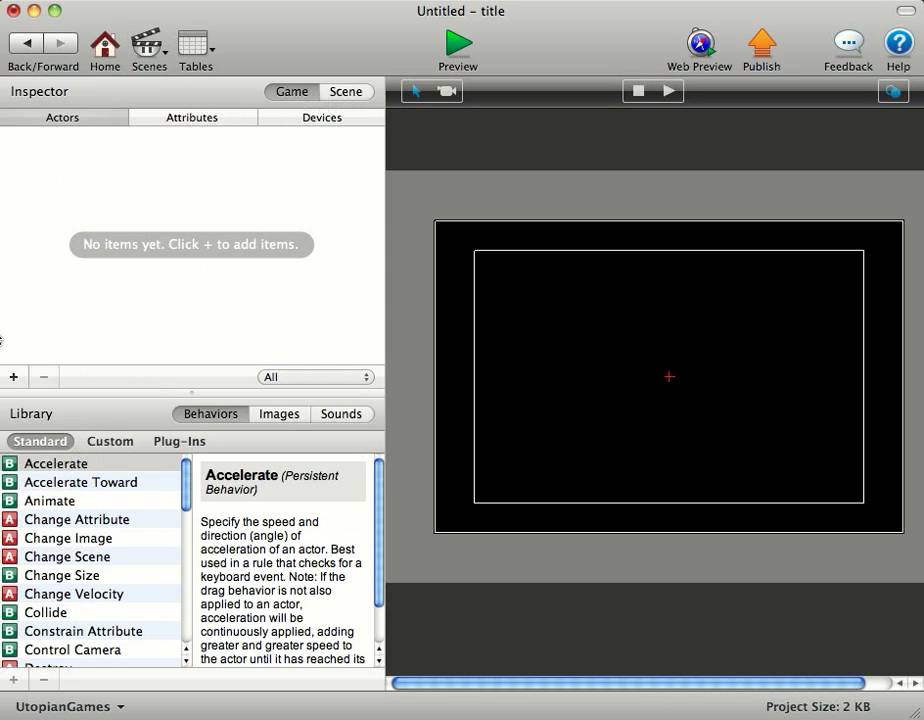
left_click(13, 377)
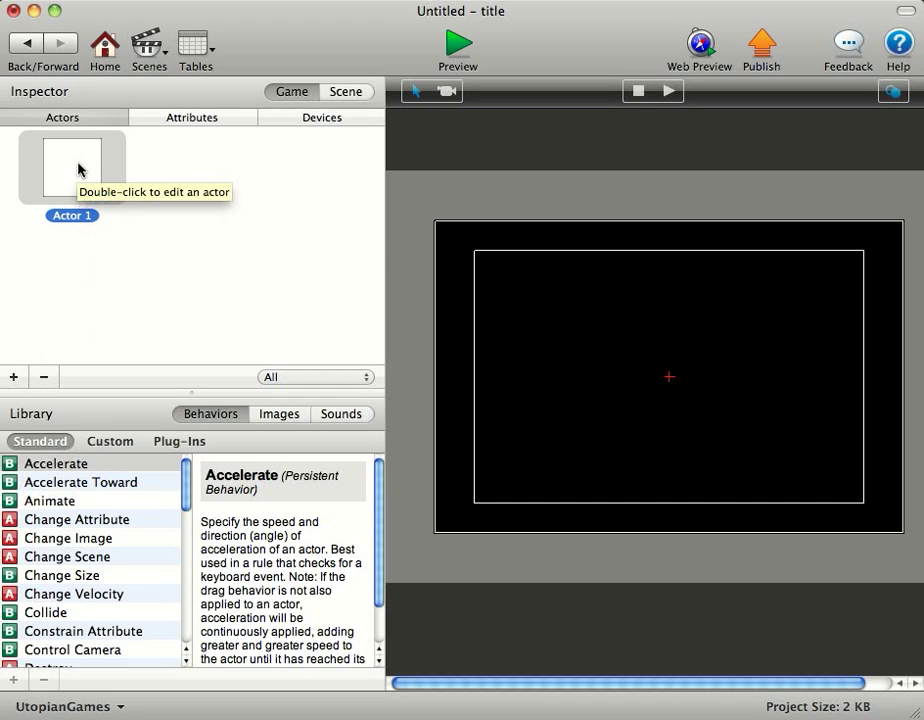
left_click_drag(74, 171, 658, 395)
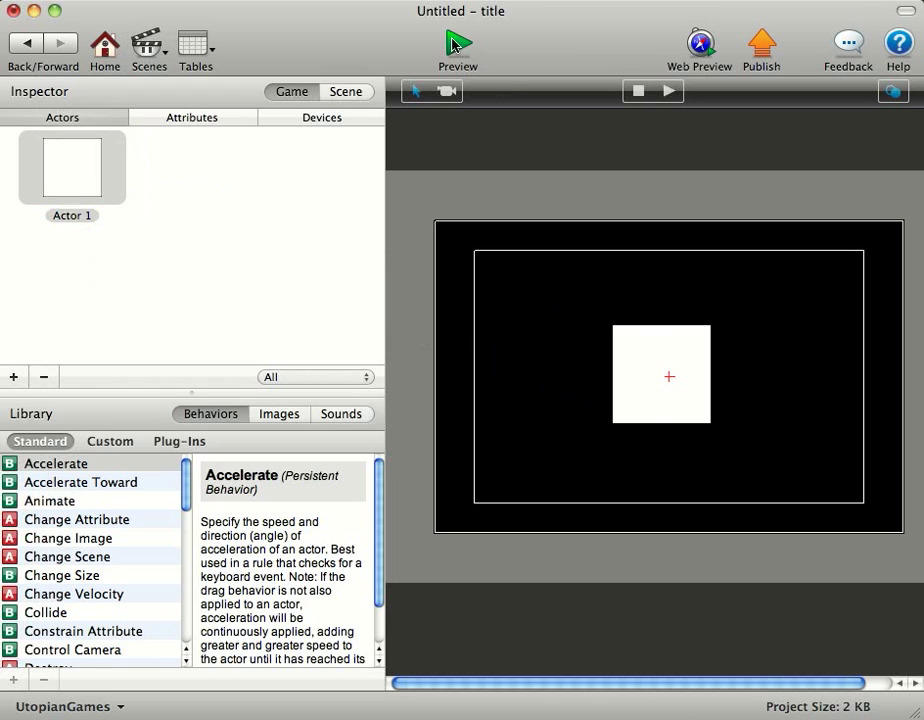
left_click(455, 44)
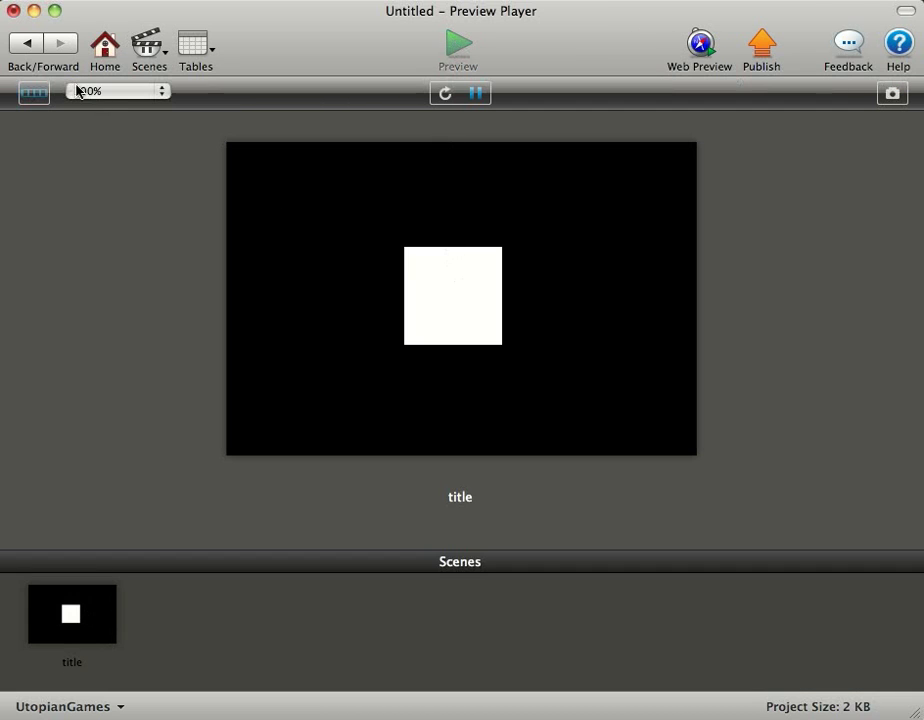
left_click(25, 41)
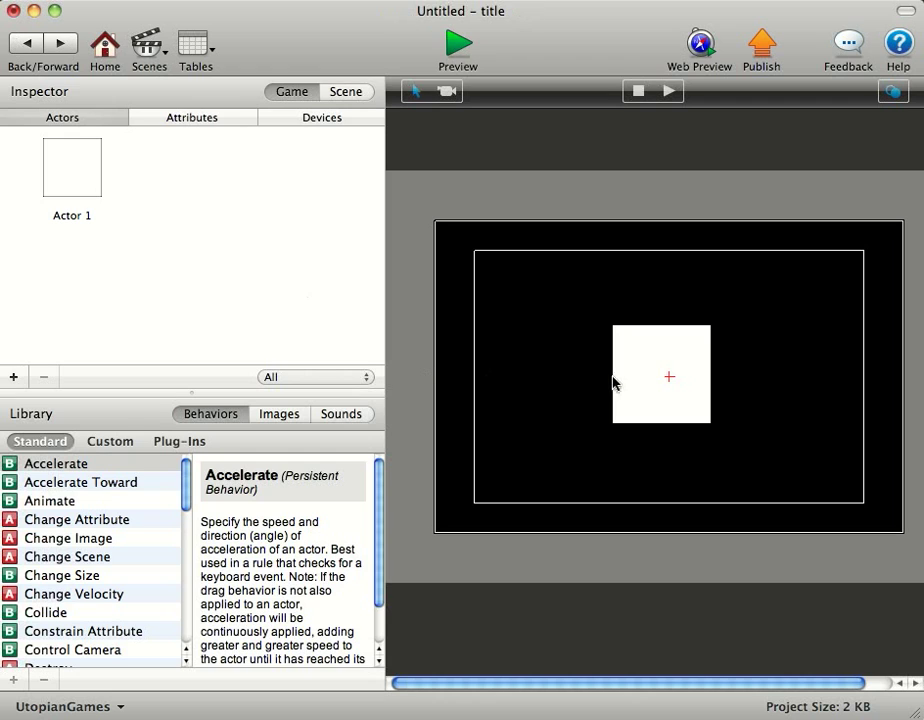
Step: Set Actor 1's position to X 240 and Y 160, then return to the scene
double_click(624, 378)
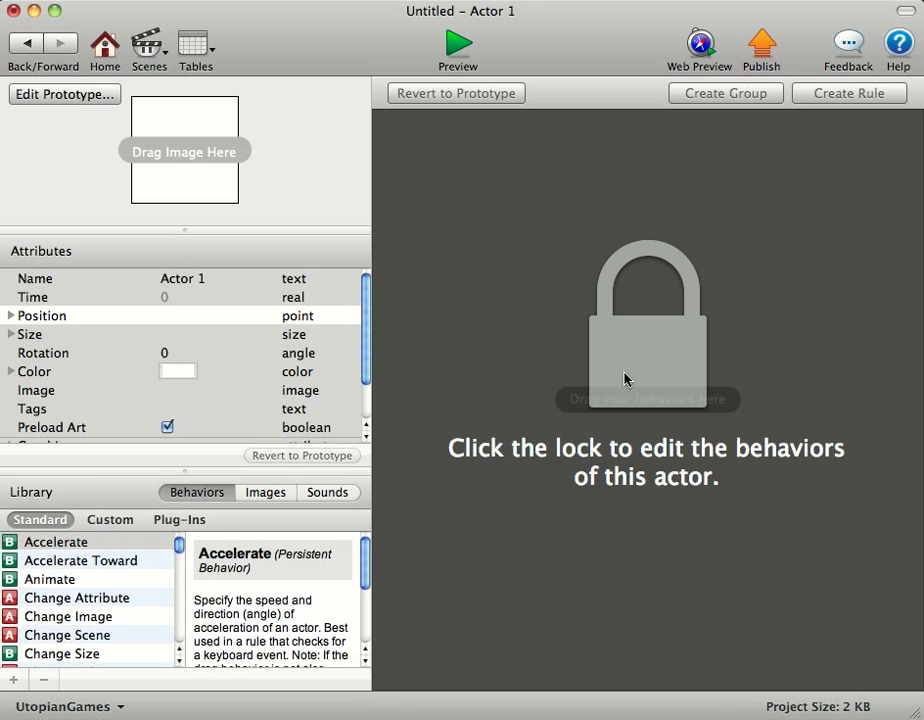
left_click(11, 318)
left_click(194, 337)
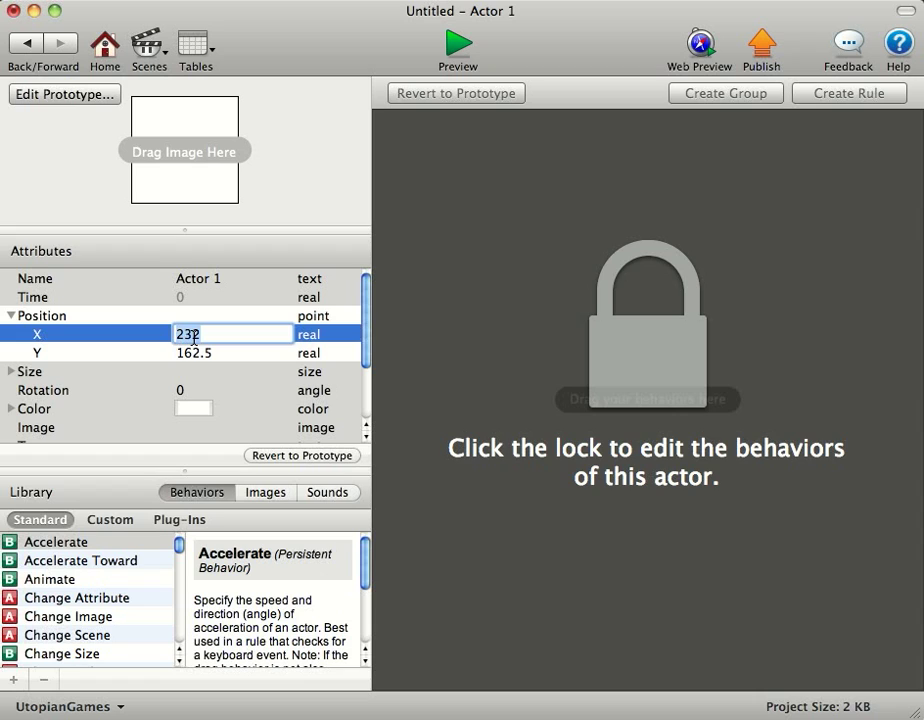
type("240")
key("Tab")
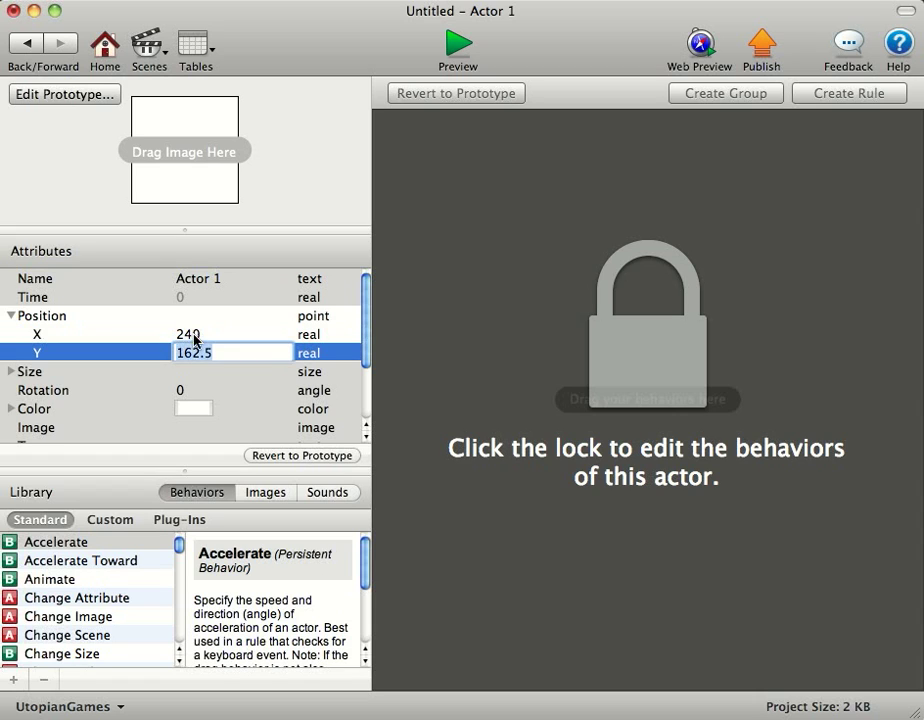
type("160")
key("Tab")
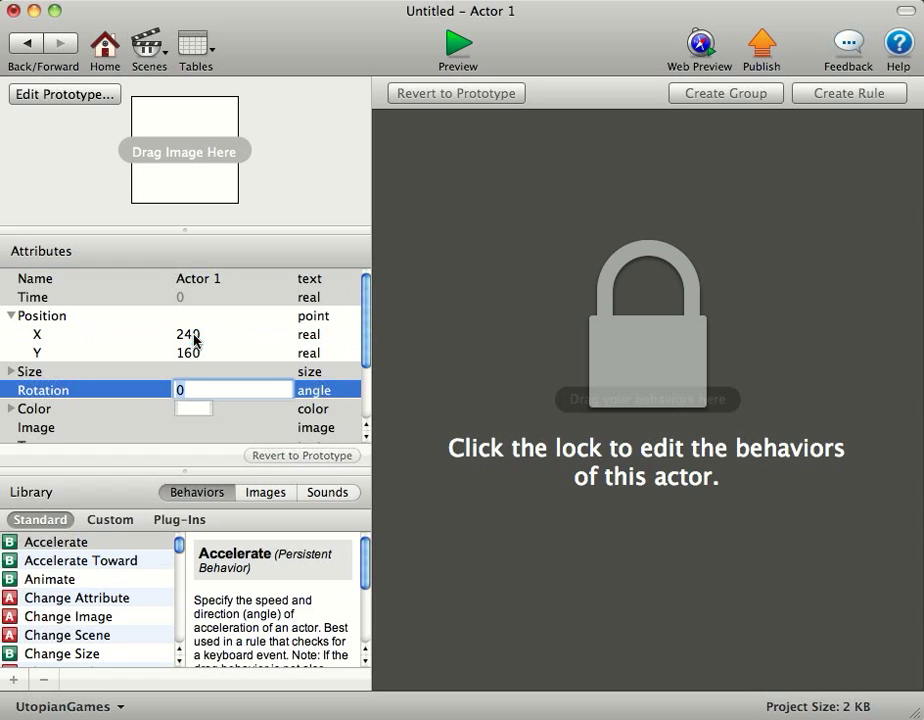
left_click(26, 41)
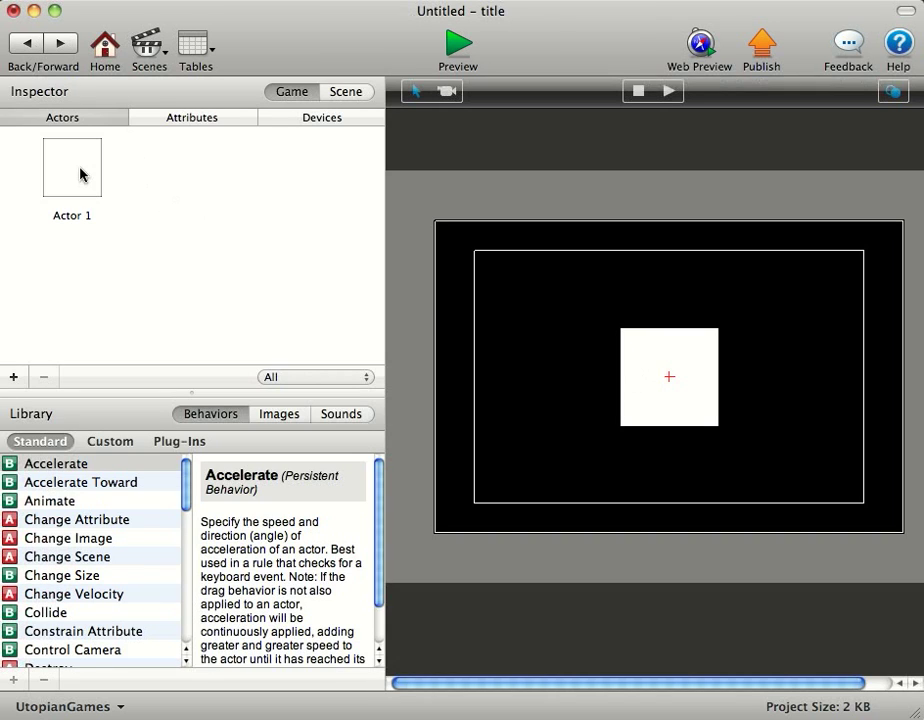
Step: Import logo.png into the image library and apply it to Actor 1
left_click(279, 414)
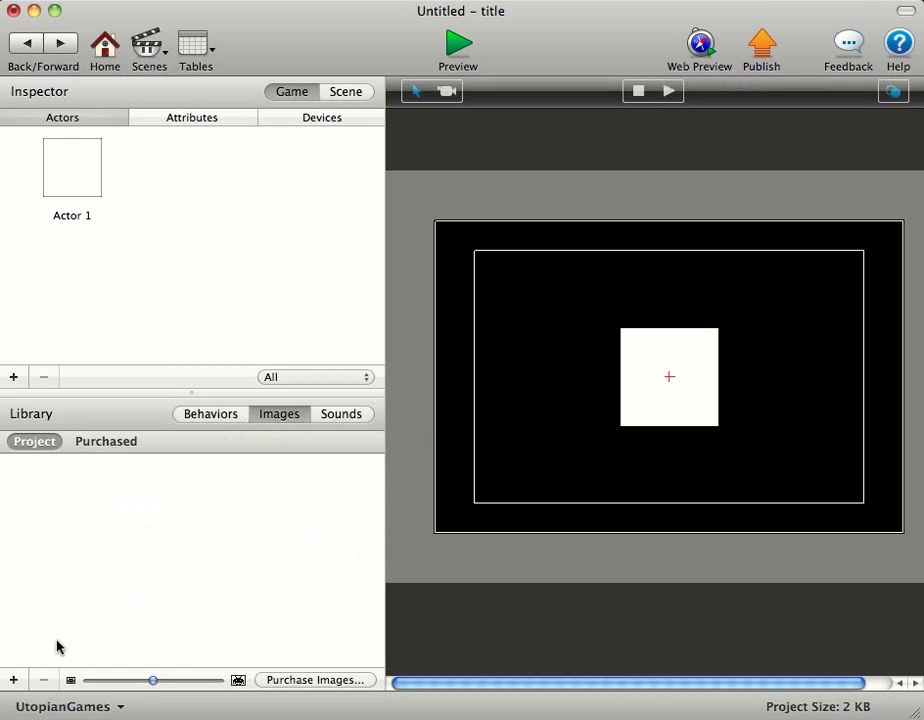
left_click(12, 679)
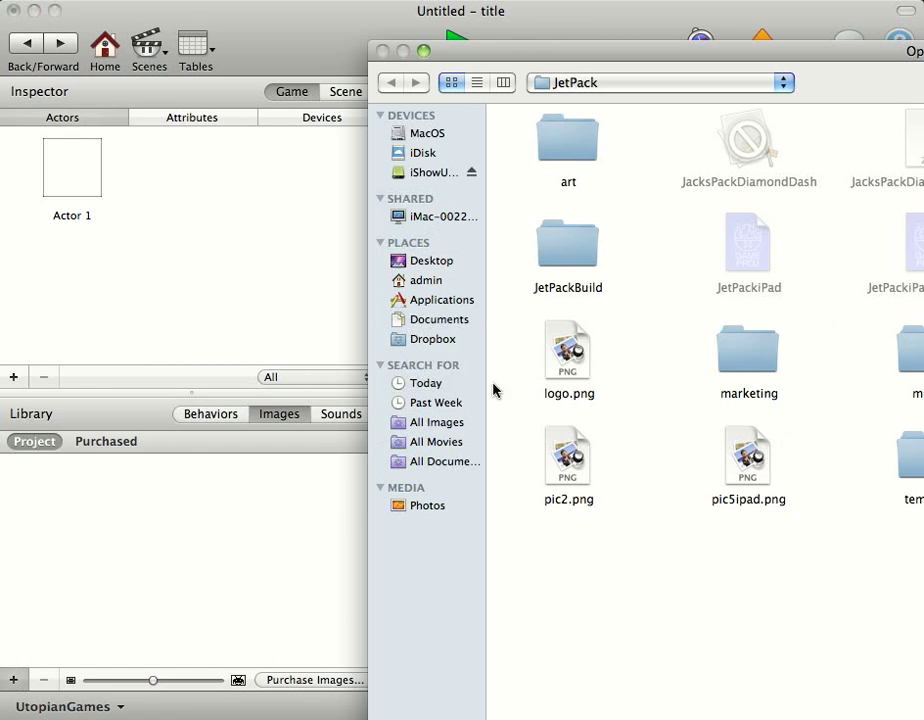
left_click(569, 343)
key("Return")
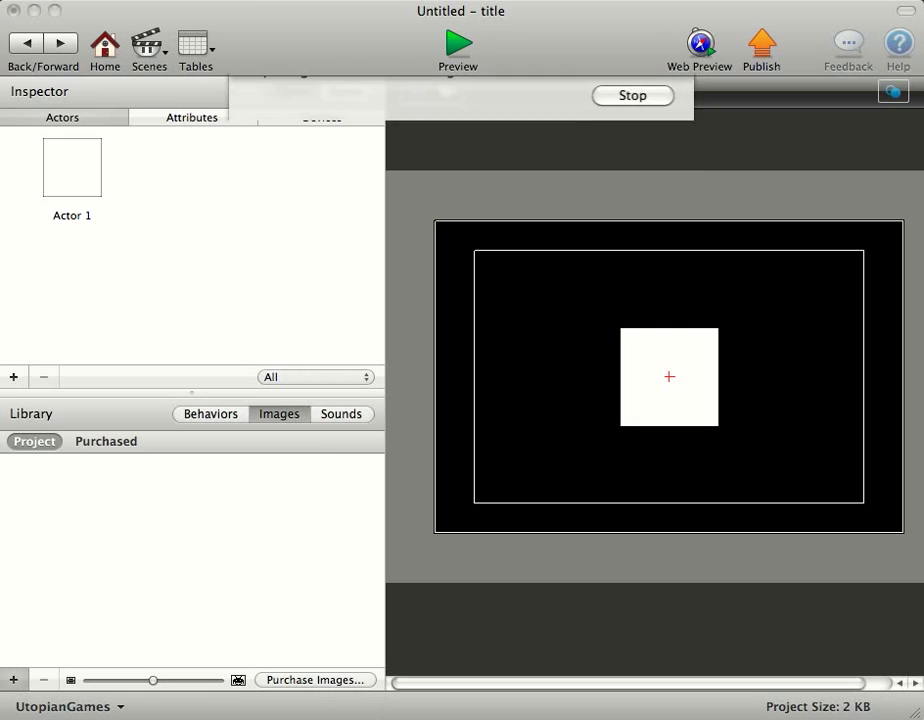
left_click(38, 489)
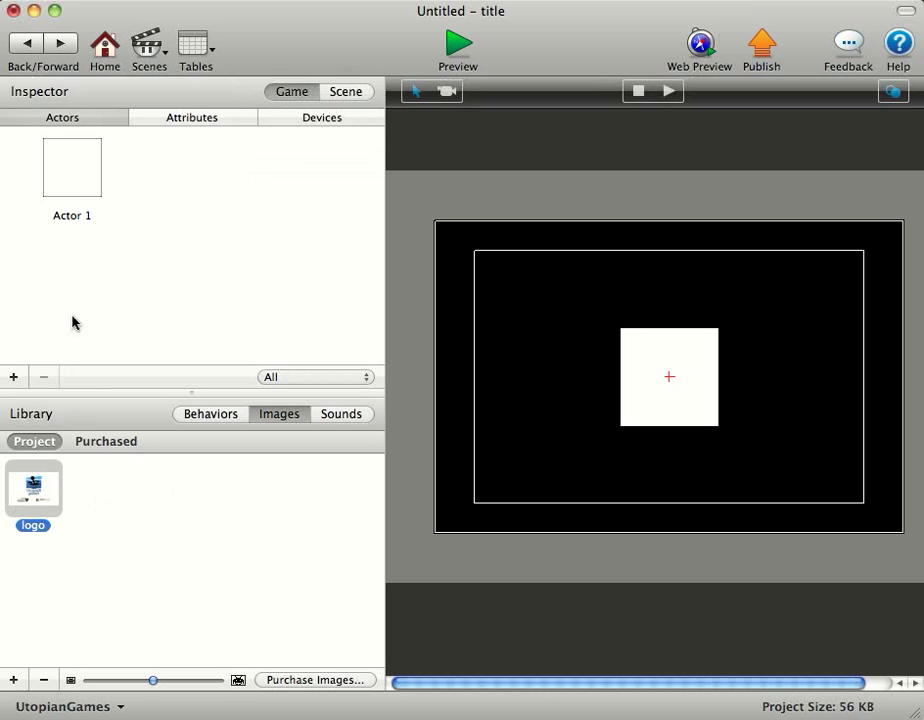
left_click_drag(40, 484, 73, 180)
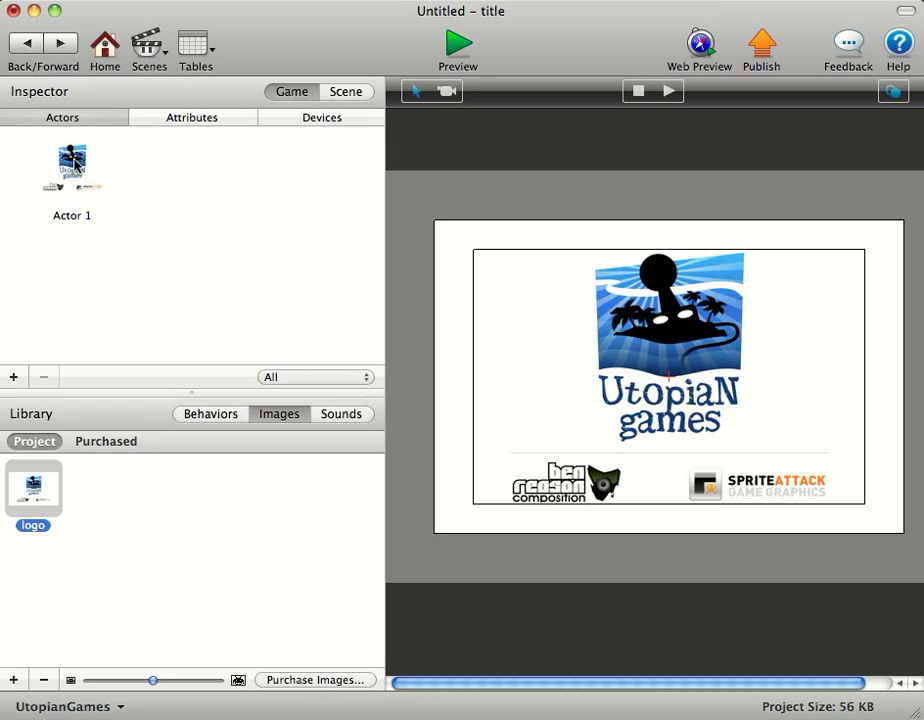
Step: Rename the actor to 'Title'
double_click(92, 212)
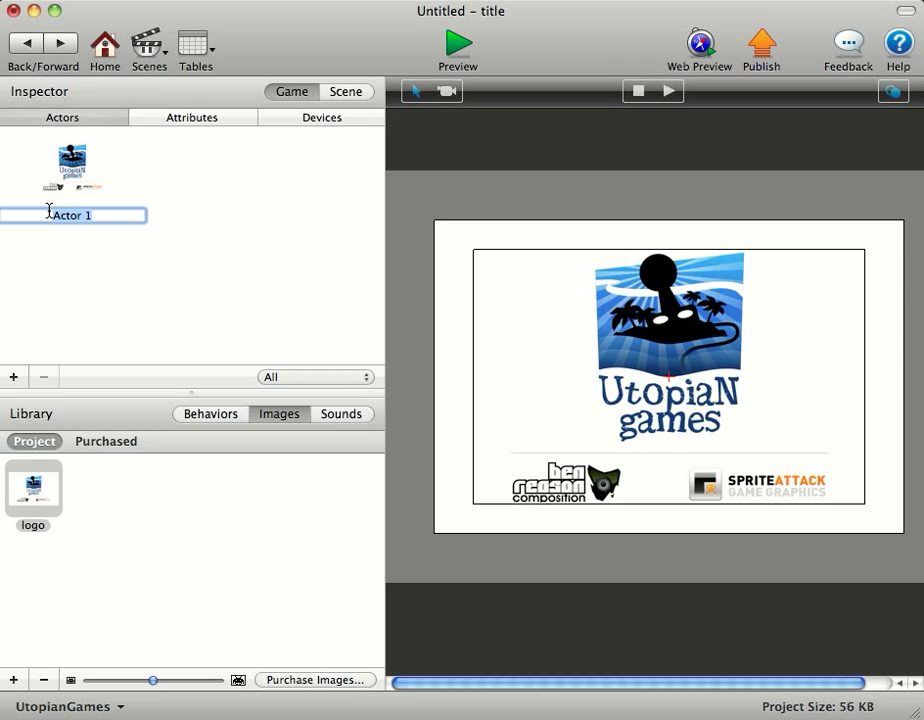
type("Ba")
type("Title")
key("Return")
Step: In the Title actor, add a Rule from the behaviors library, then delete it
double_click(79, 175)
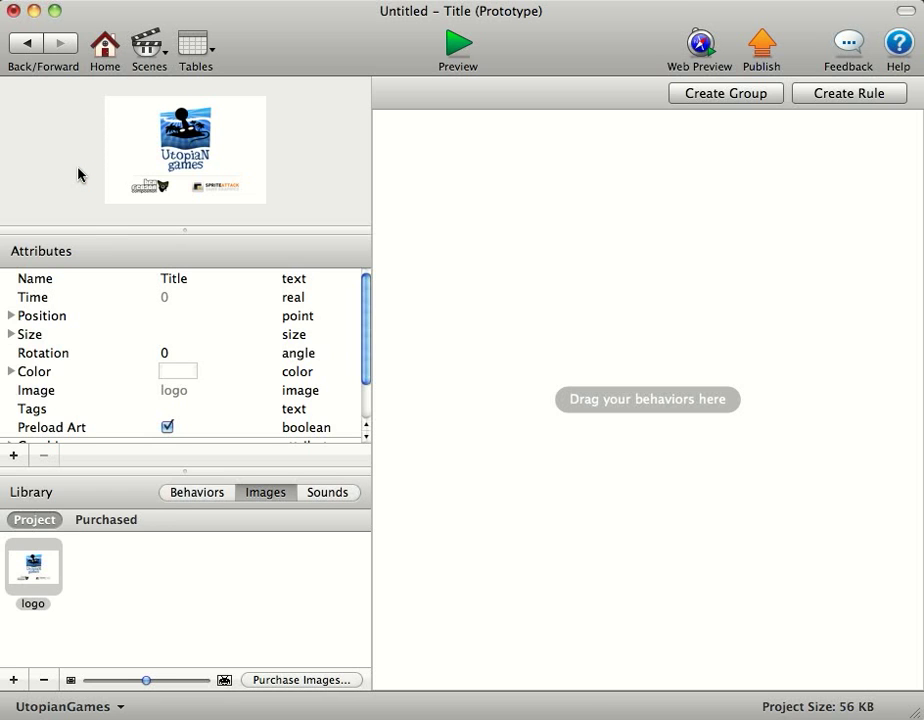
left_click(195, 492)
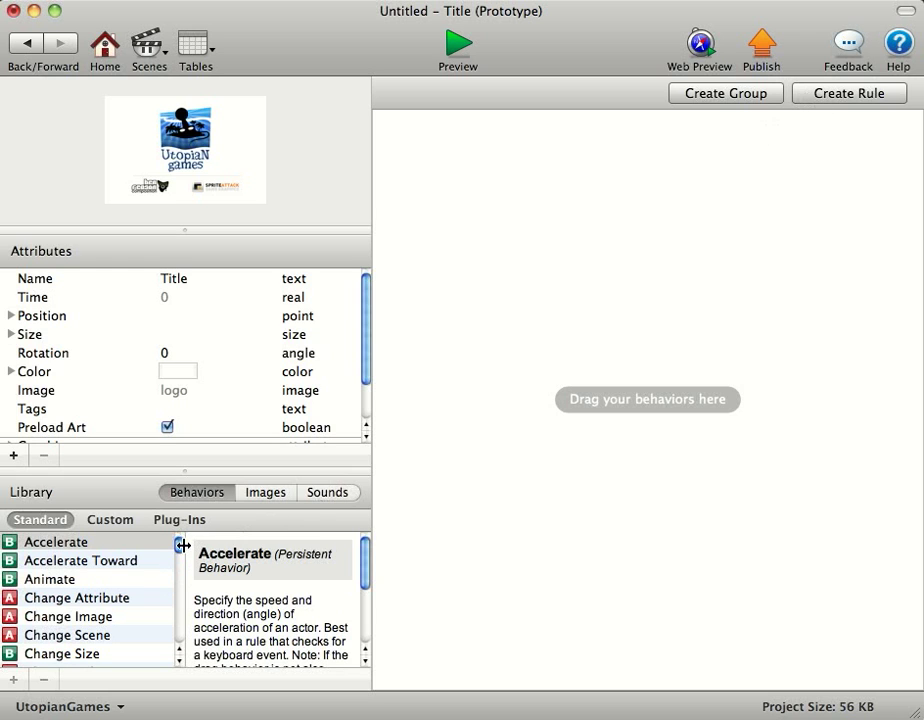
left_click_drag(179, 548, 180, 655)
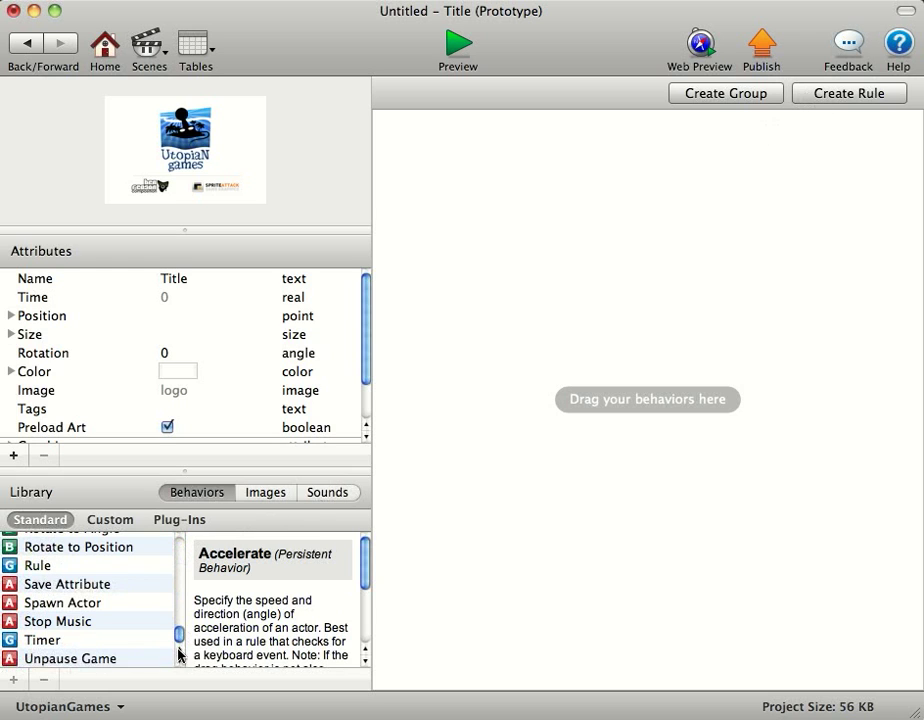
left_click(35, 549)
left_click(37, 566)
left_click_drag(35, 566, 588, 245)
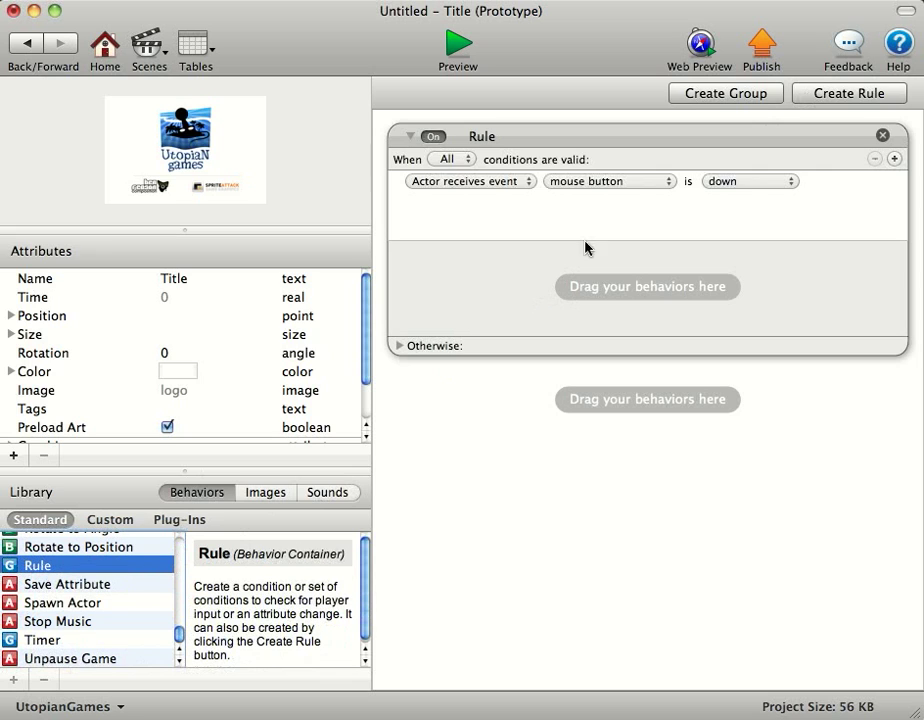
left_click(883, 131)
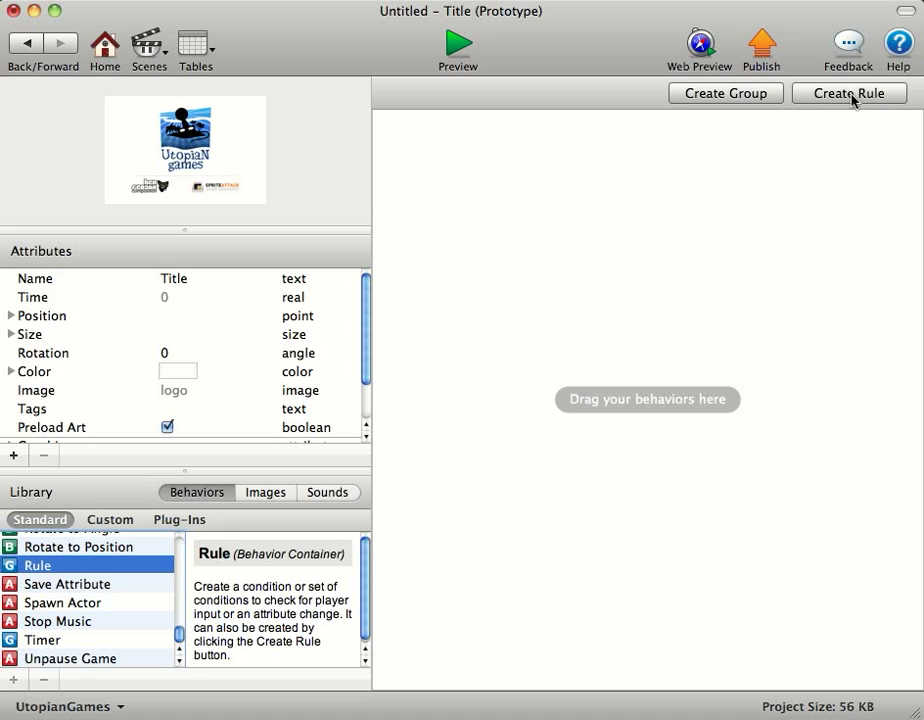
Step: Create a new rule on the Title actor triggered by touch
left_click(852, 96)
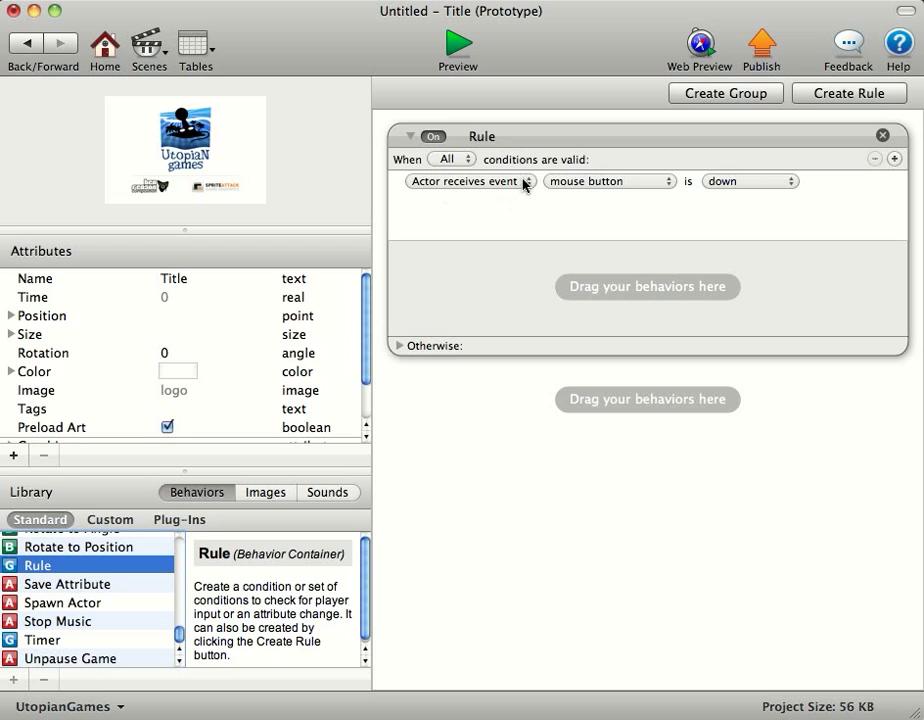
left_click(560, 181)
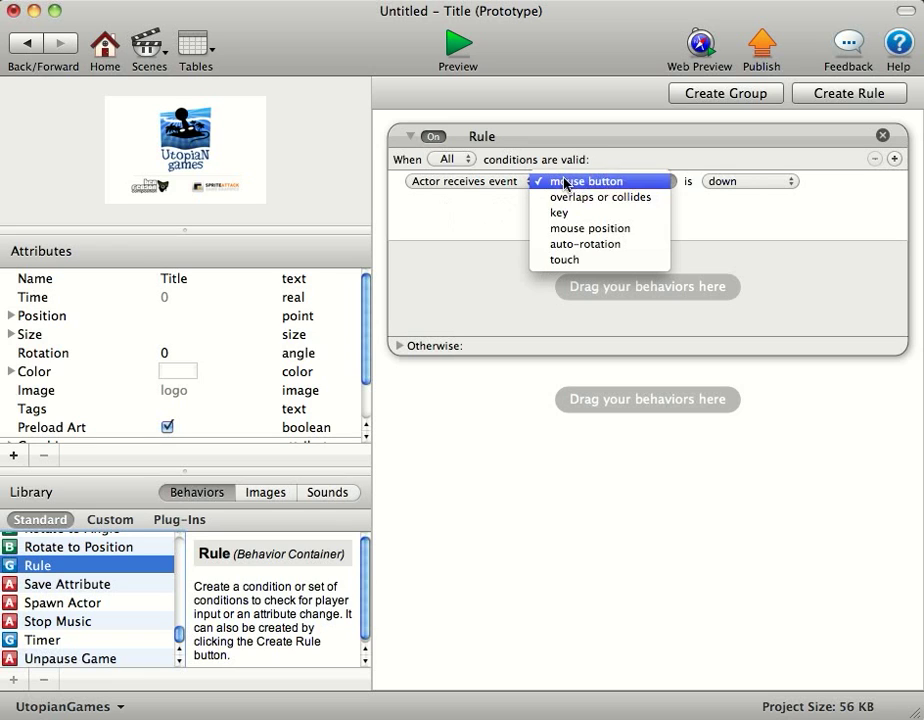
left_click(576, 261)
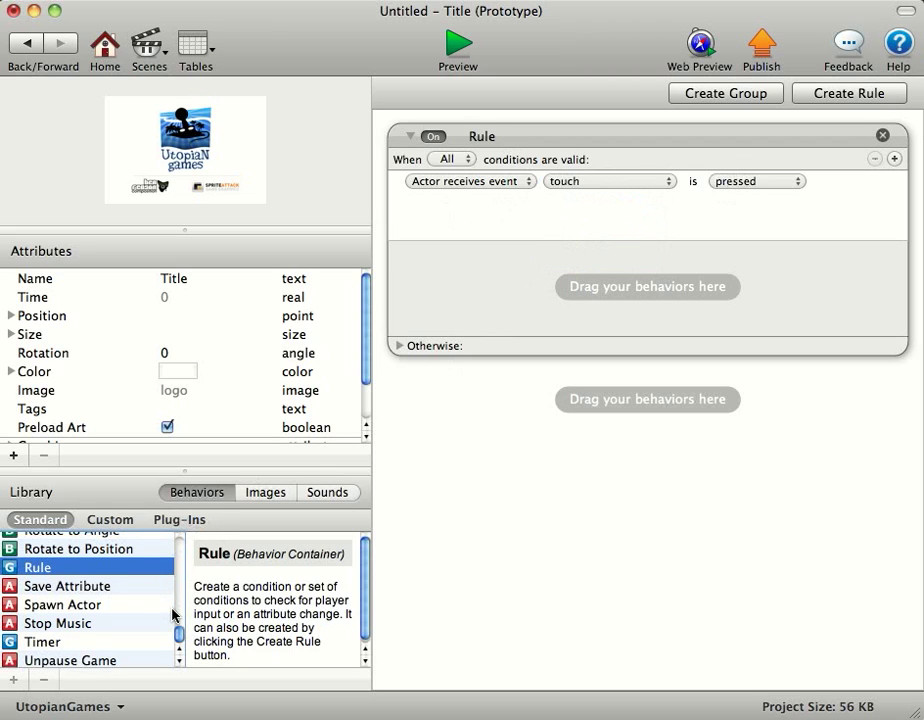
scroll(175, 612, "up", 5)
scroll(175, 612, "up", 10)
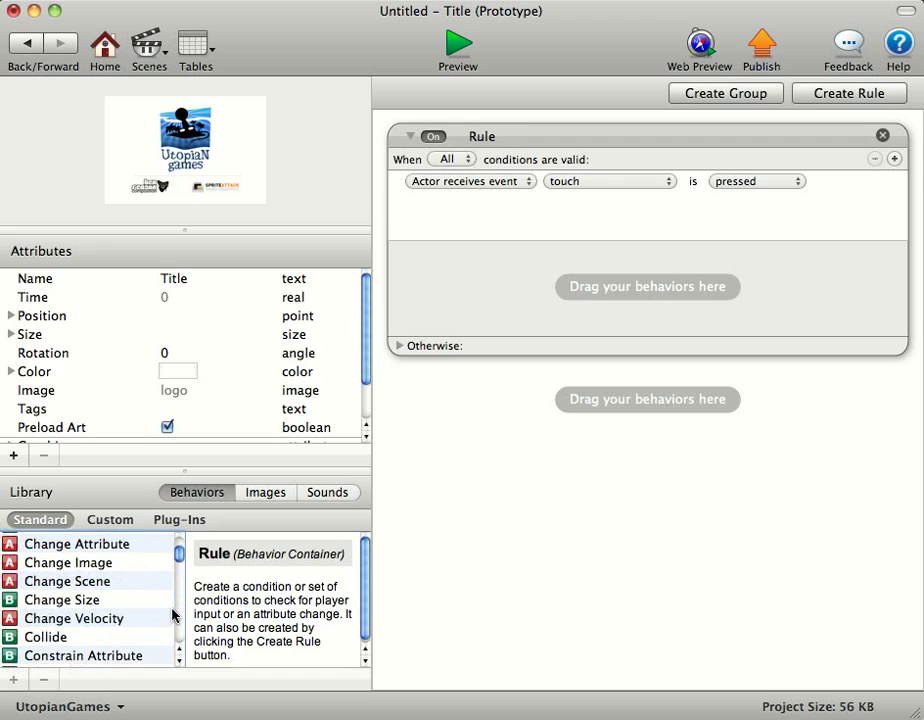
scroll(155, 607, "down", 3)
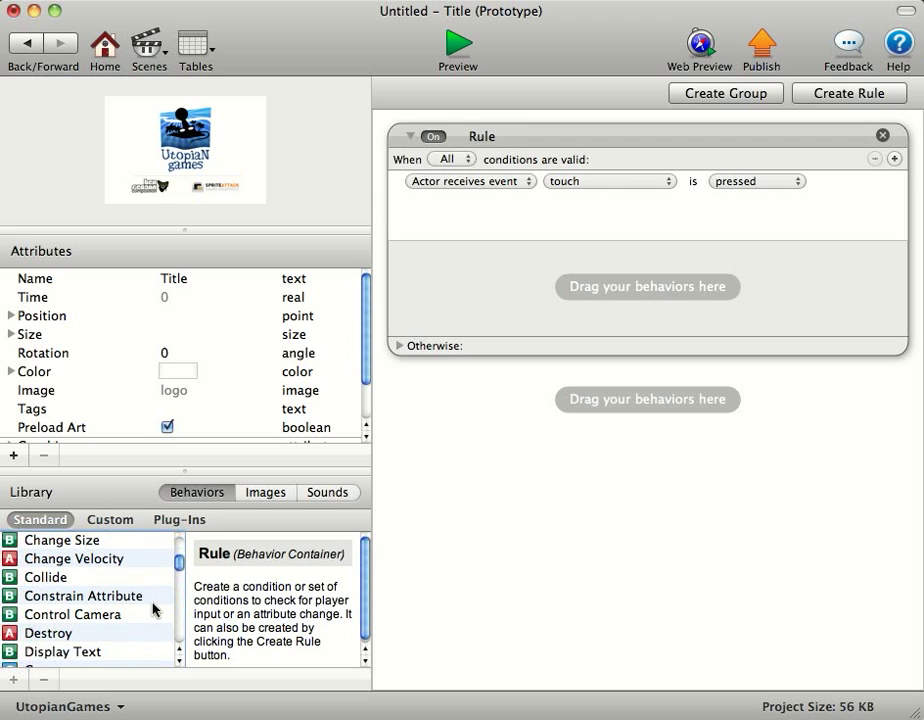
scroll(155, 607, "up", 3)
Step: Add Change Scene to the touch rule with Go to Scene set to Next Scene
left_click_drag(110, 594, 532, 272)
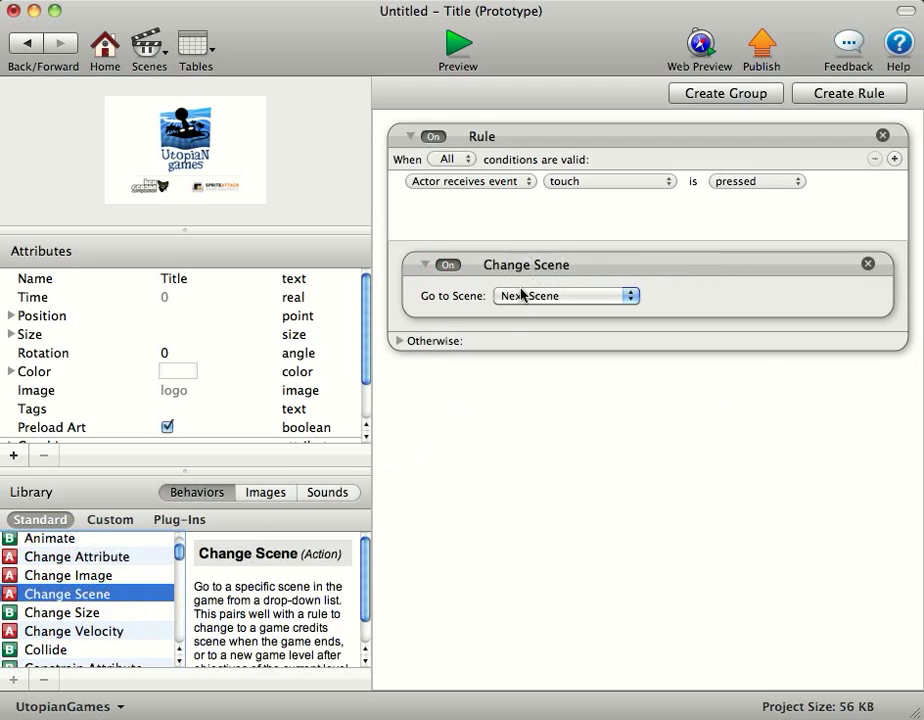
left_click(630, 298)
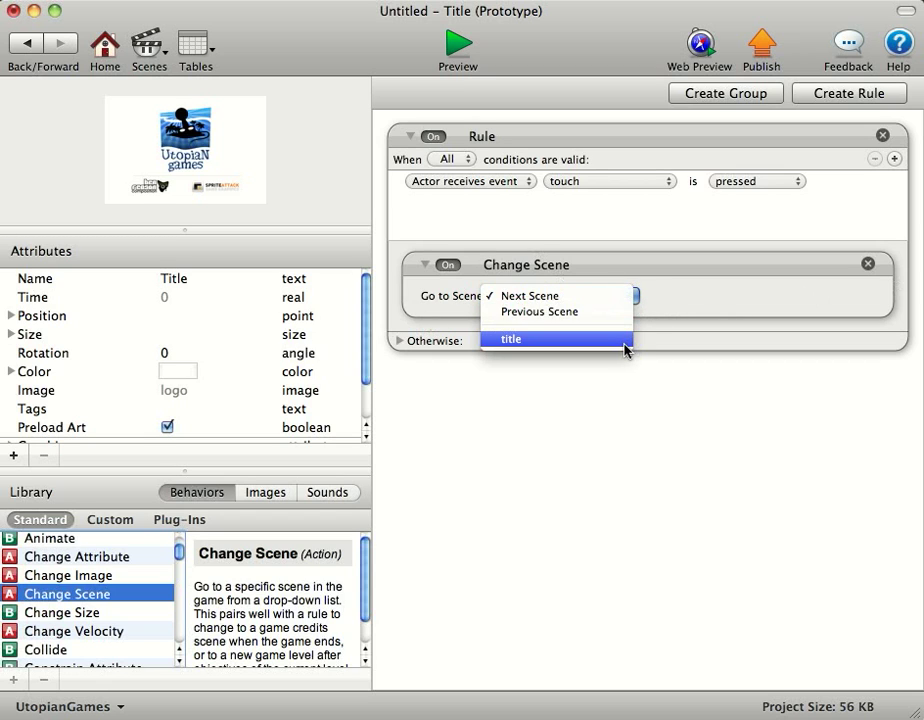
left_click(646, 266)
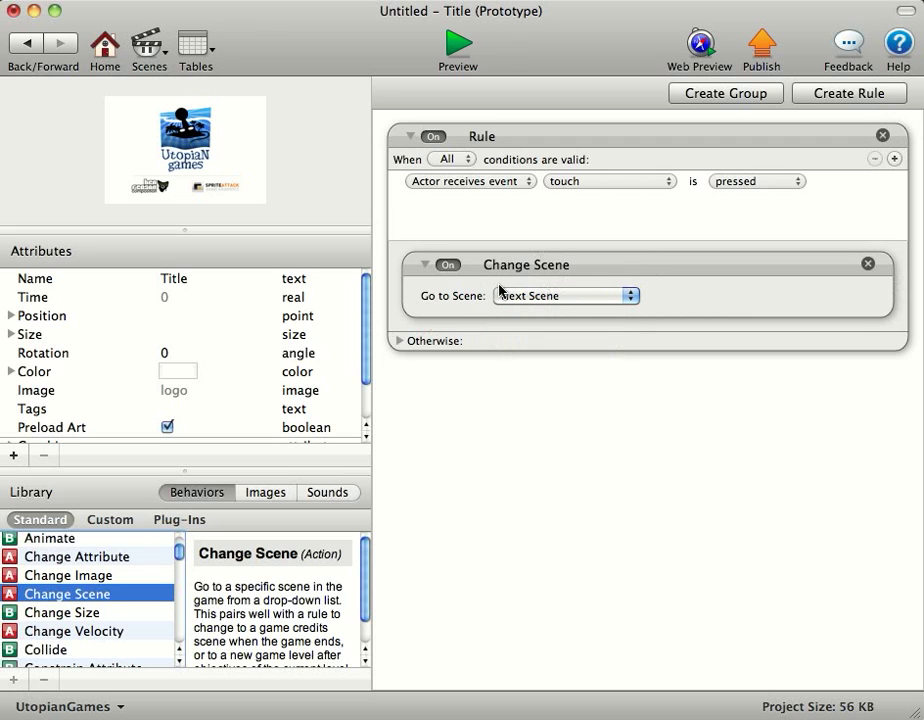
left_click(24, 45)
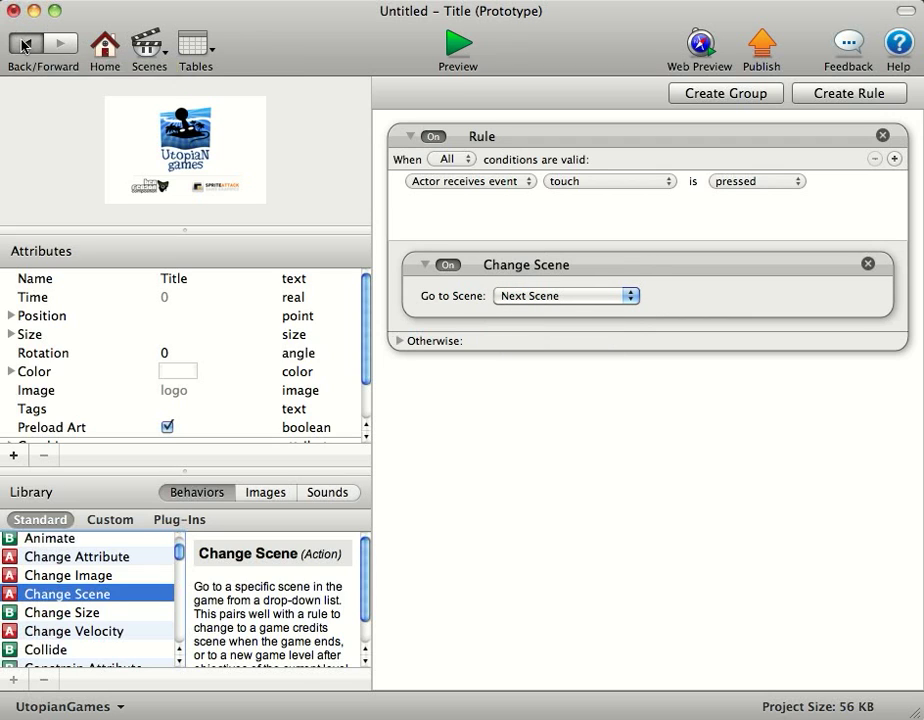
Step: Add a new scene, rename it from Scene 1 to 'Level1', and open it
left_click(108, 50)
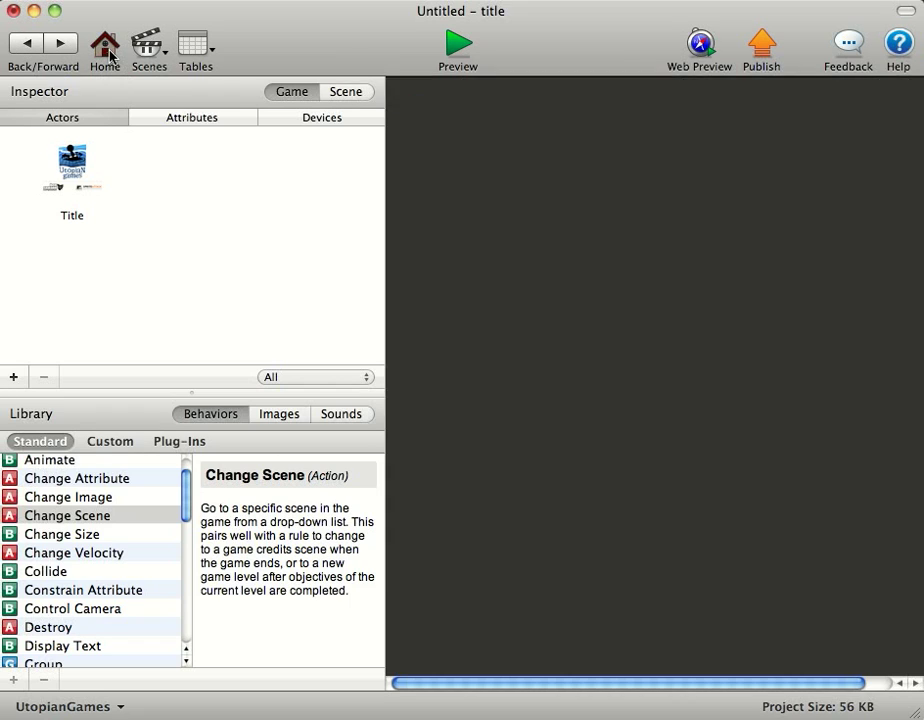
left_click(15, 681)
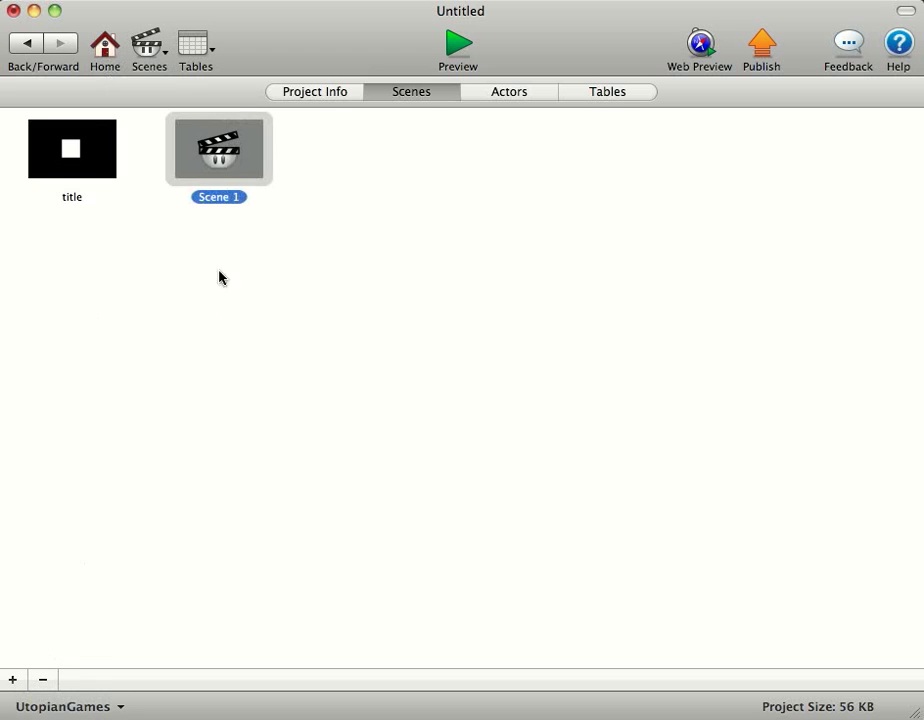
left_click(246, 197)
left_click_drag(253, 197, 168, 196)
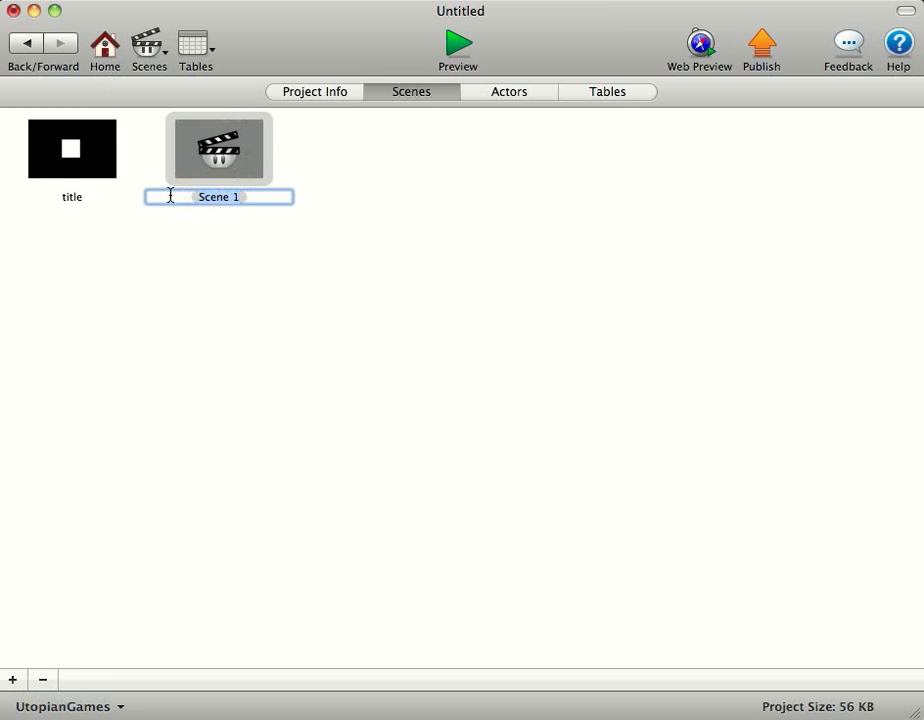
key("BackSpace")
type("Lwe")
key("BackSpace")
key("BackSpace")
type("evel1")
key("Return")
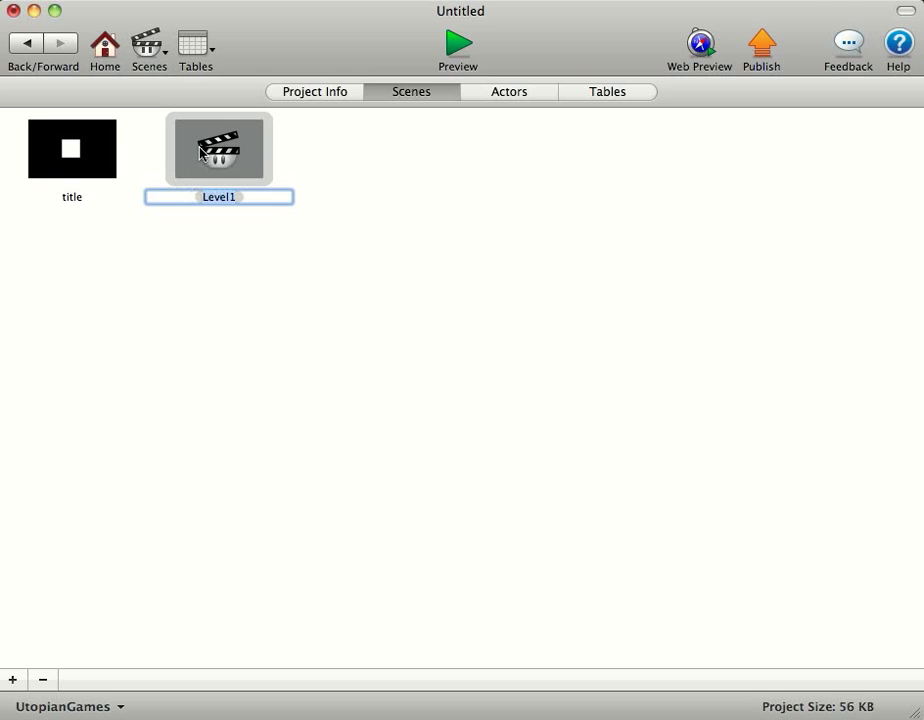
double_click(200, 152)
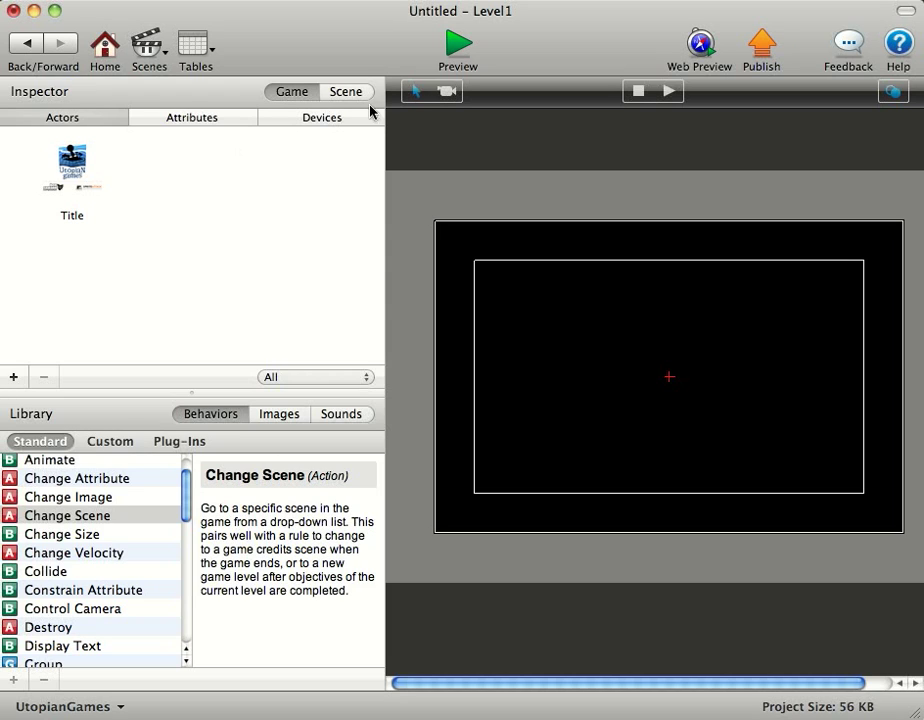
Step: Switch to the title scene and preview the game to test the scene change
left_click(148, 42)
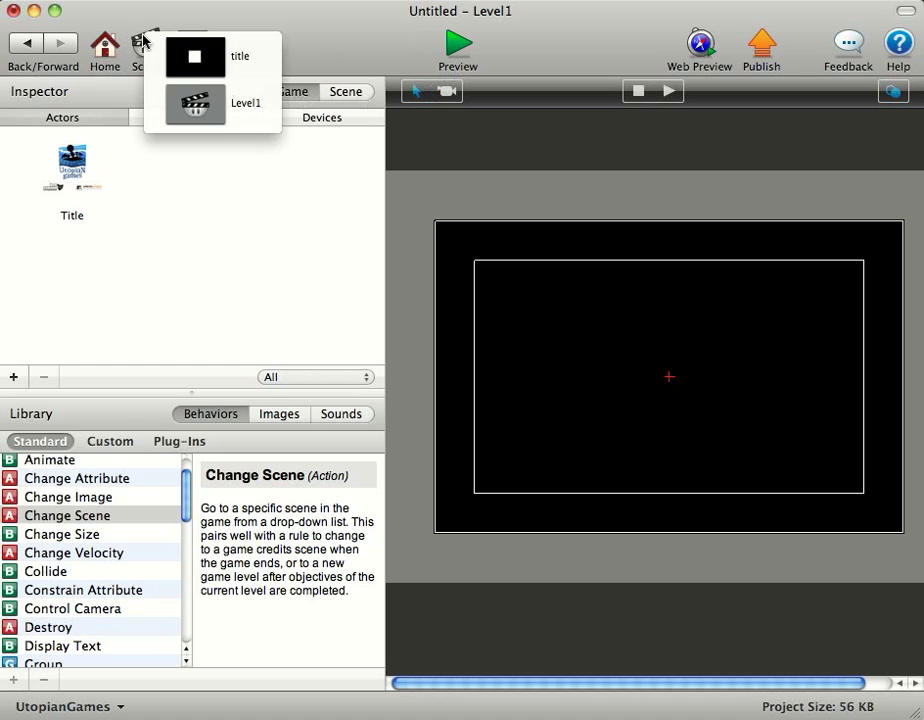
left_click(193, 69)
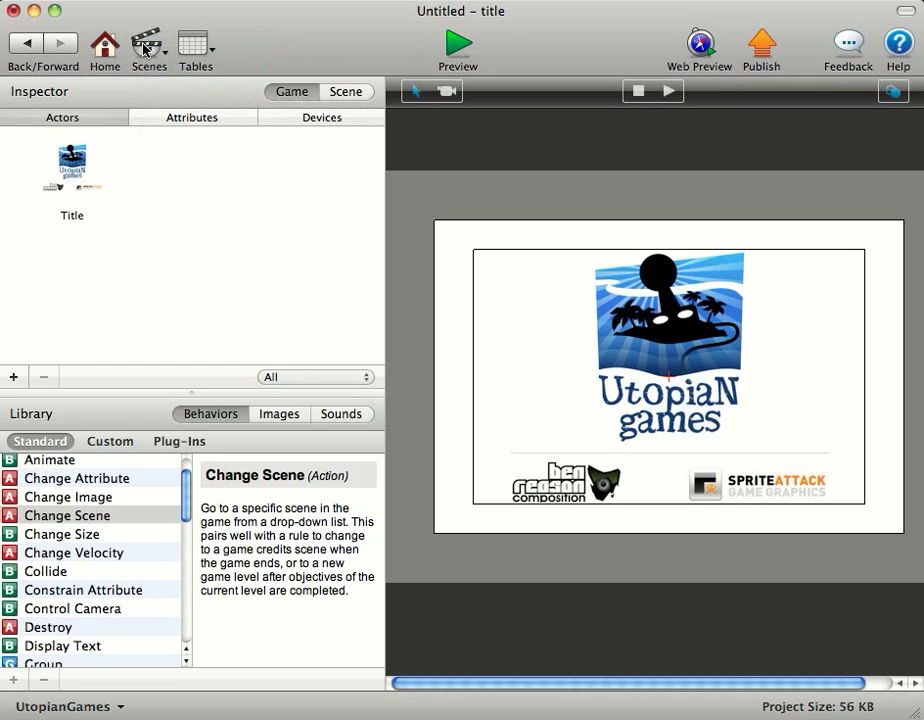
left_click(456, 50)
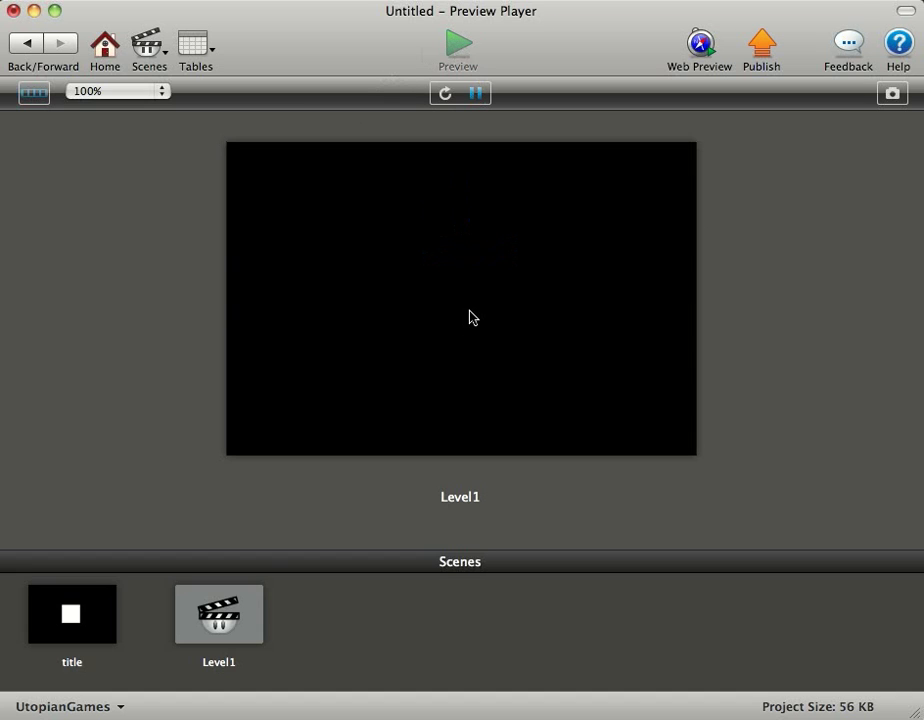
Step: Add Interpolate to the Title's touch rule, targeting self.Color.Alpha with value 0
left_click(30, 43)
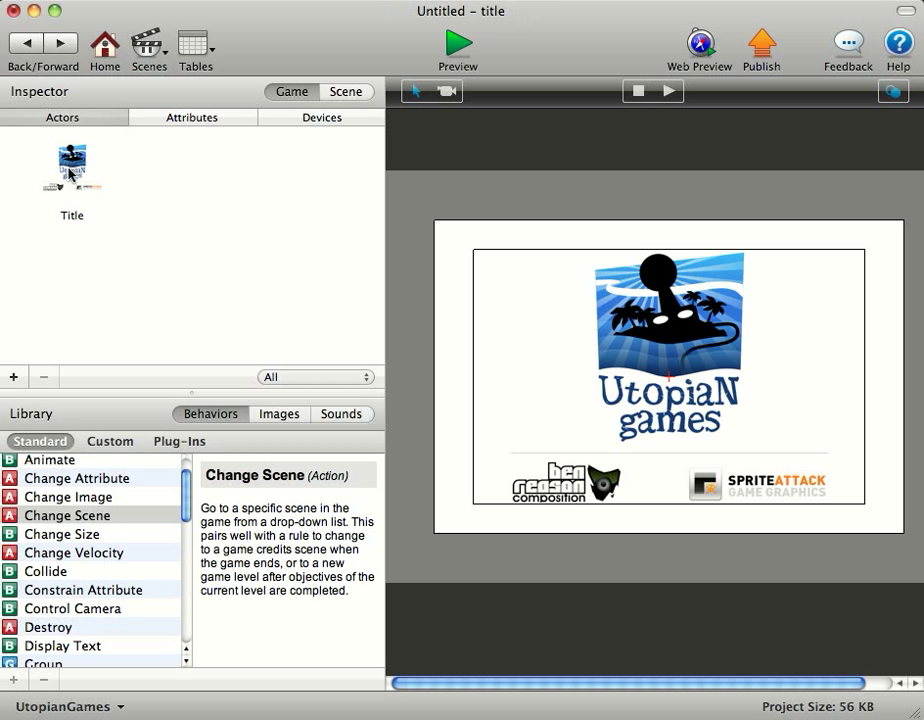
double_click(70, 174)
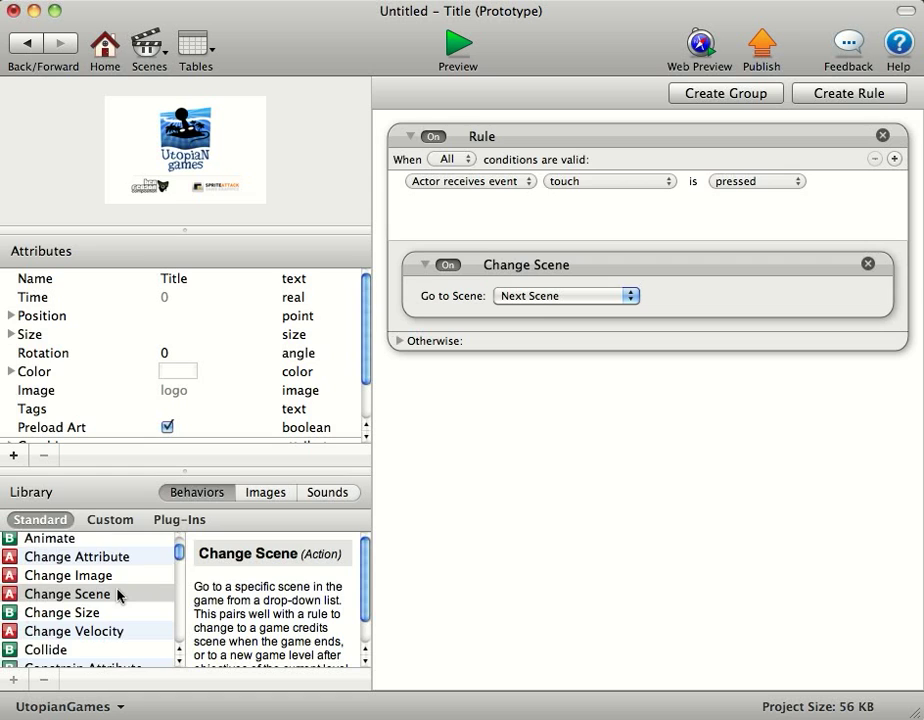
scroll(117, 595, "down", 5)
scroll(117, 595, "down", 1)
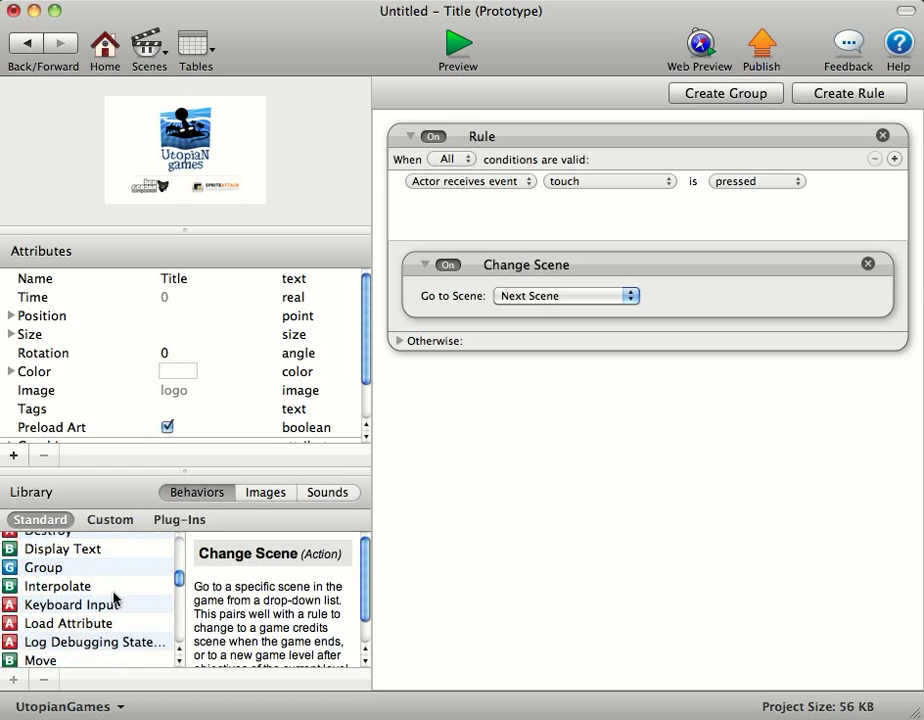
left_click_drag(86, 586, 522, 285)
left_click(685, 294)
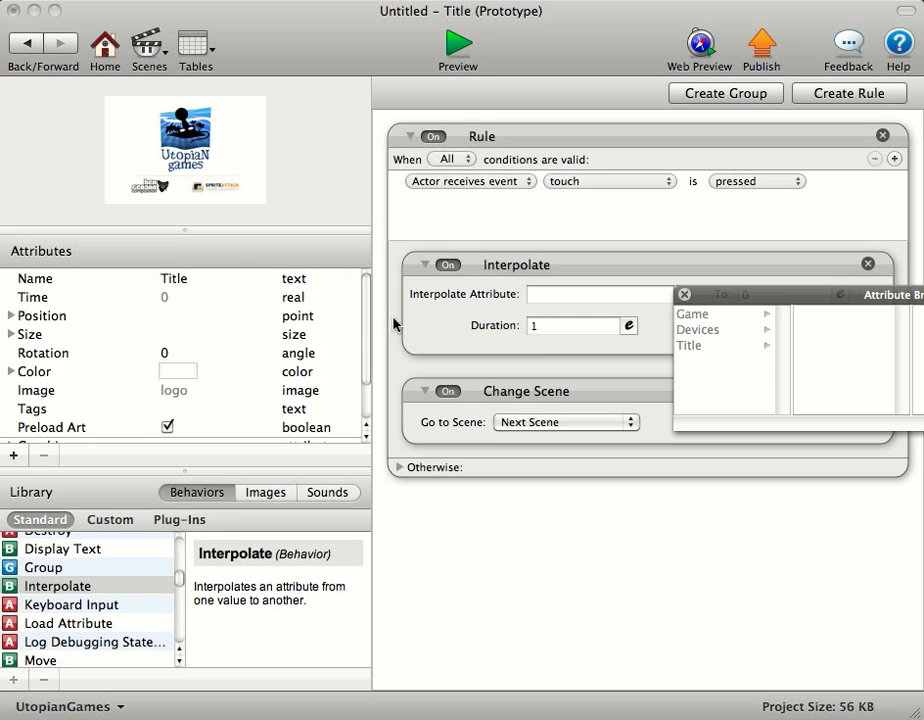
left_click(701, 345)
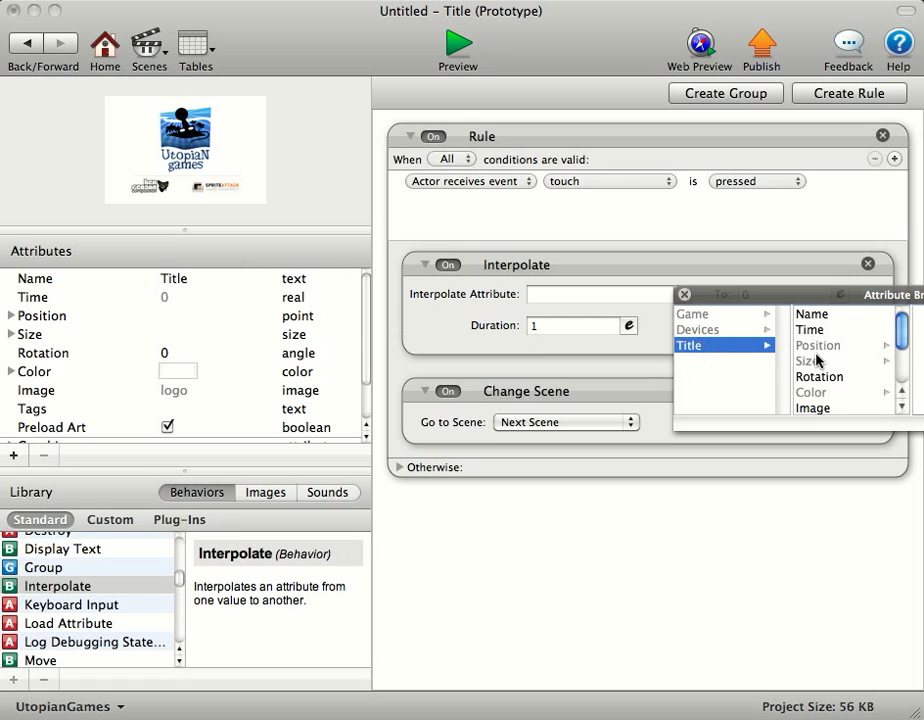
left_click(815, 392)
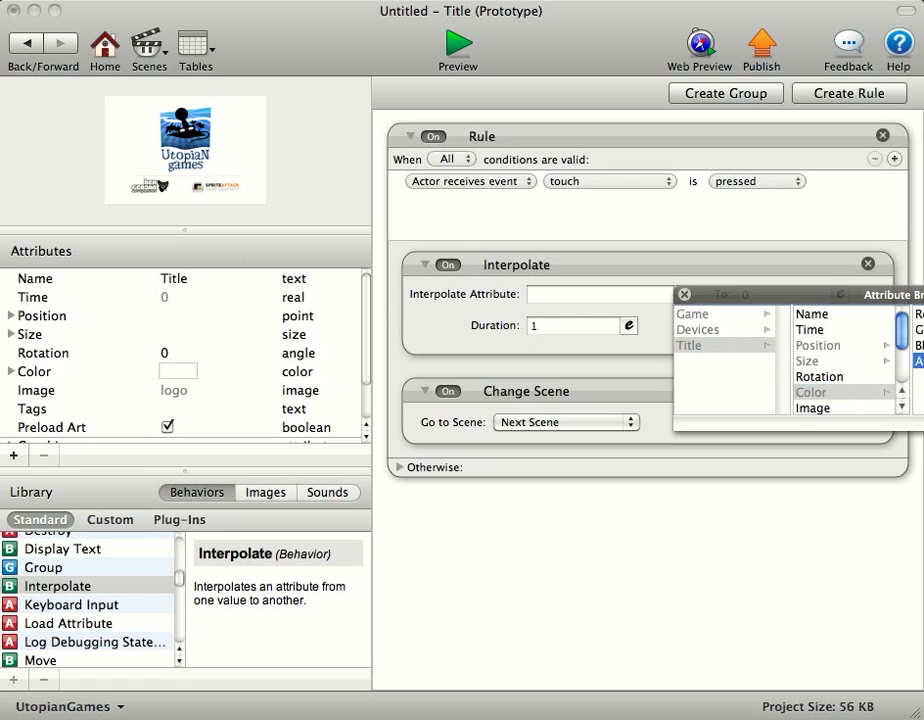
left_click(918, 361)
Step: Set the Interpolate duration to 2 seconds and move Change Scene below the touch rule
double_click(542, 326)
type("2")
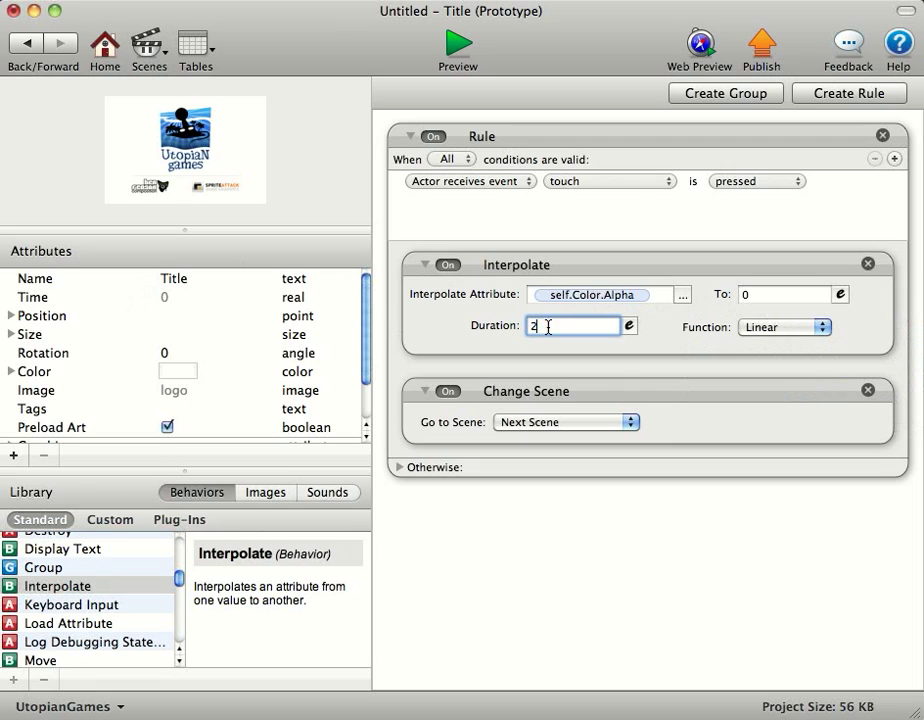
left_click(573, 389)
left_click_drag(573, 407, 582, 561)
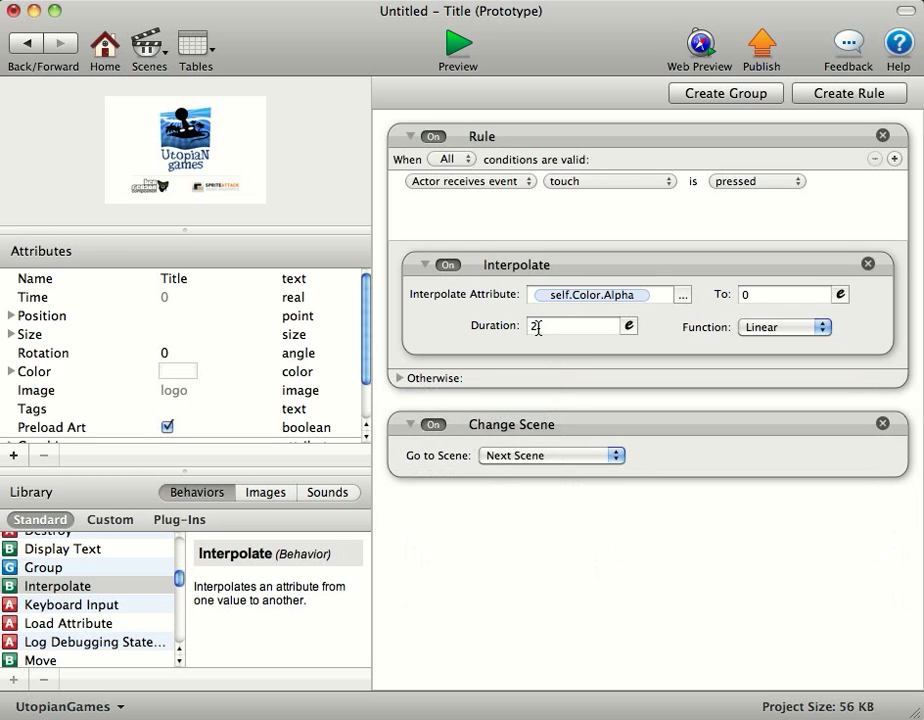
Step: Wrap Change Scene in a new rule with the condition self.Color.Alpha = 0
left_click(561, 427)
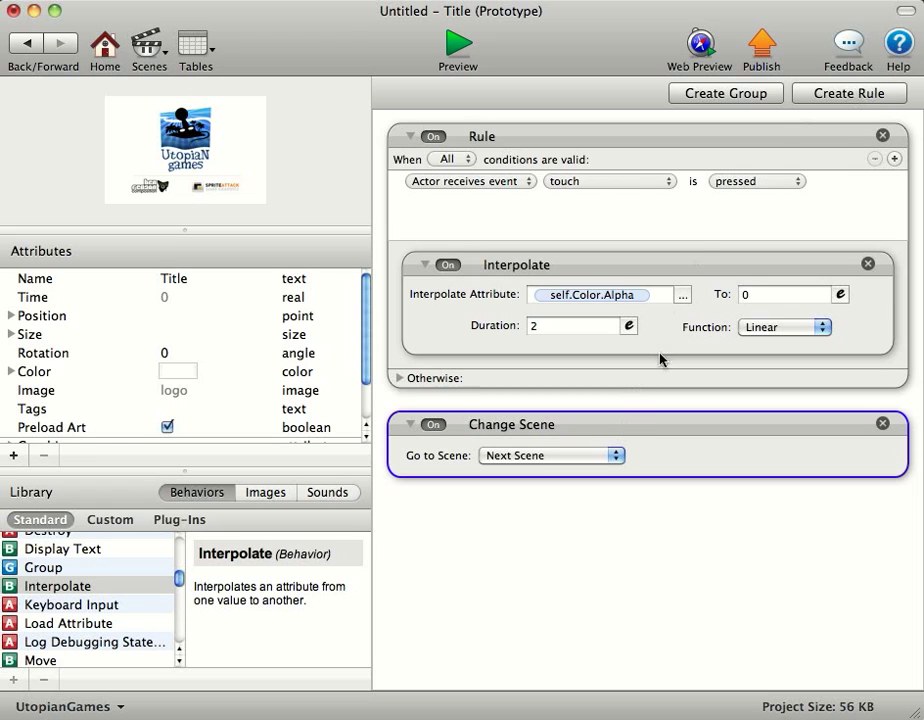
left_click(813, 92)
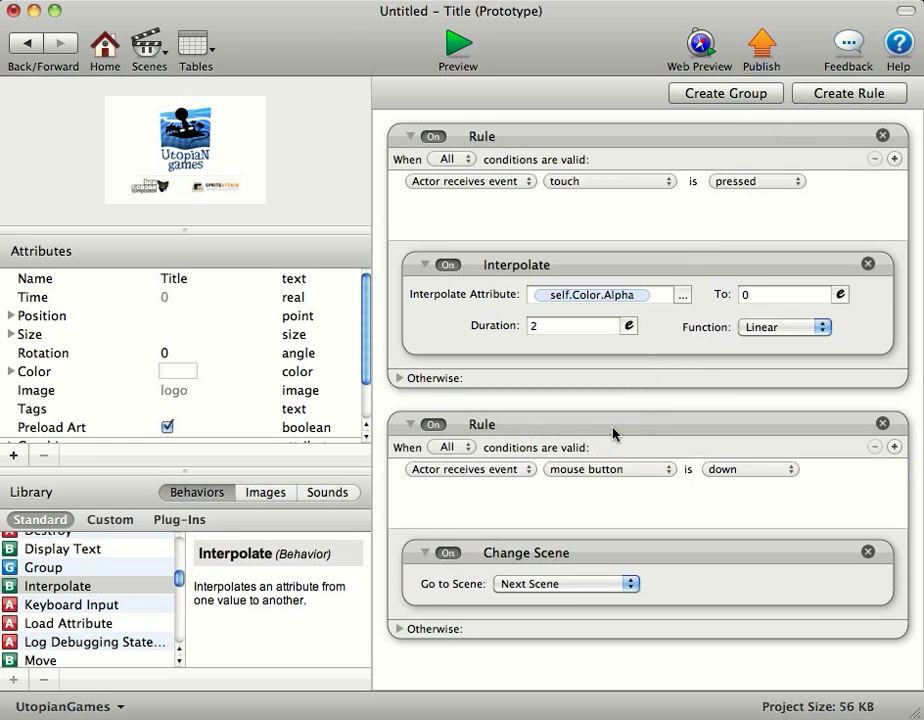
left_click(526, 470)
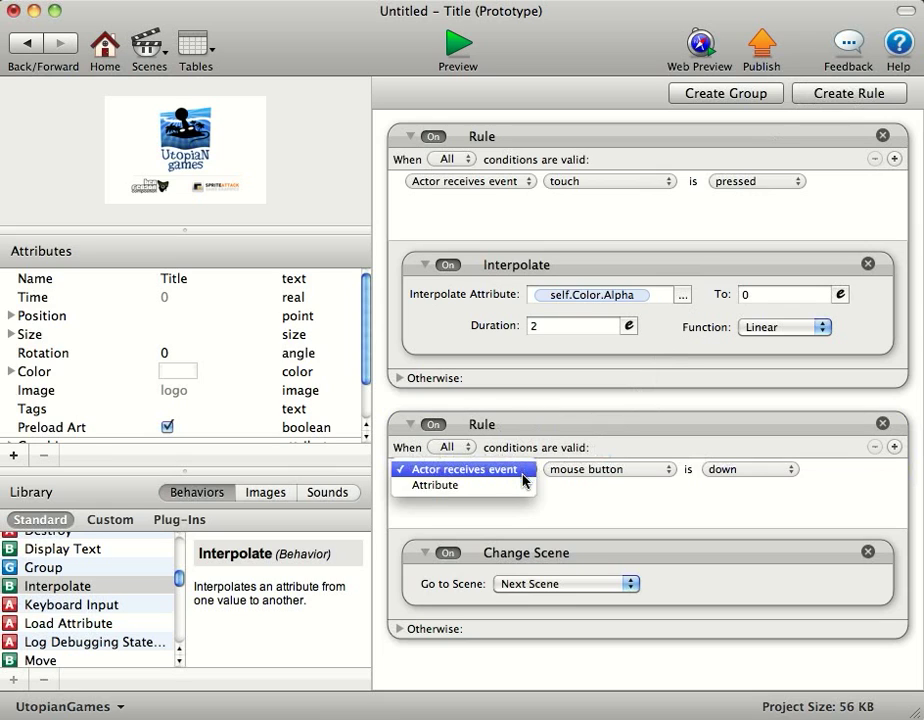
left_click(466, 486)
left_click(667, 471)
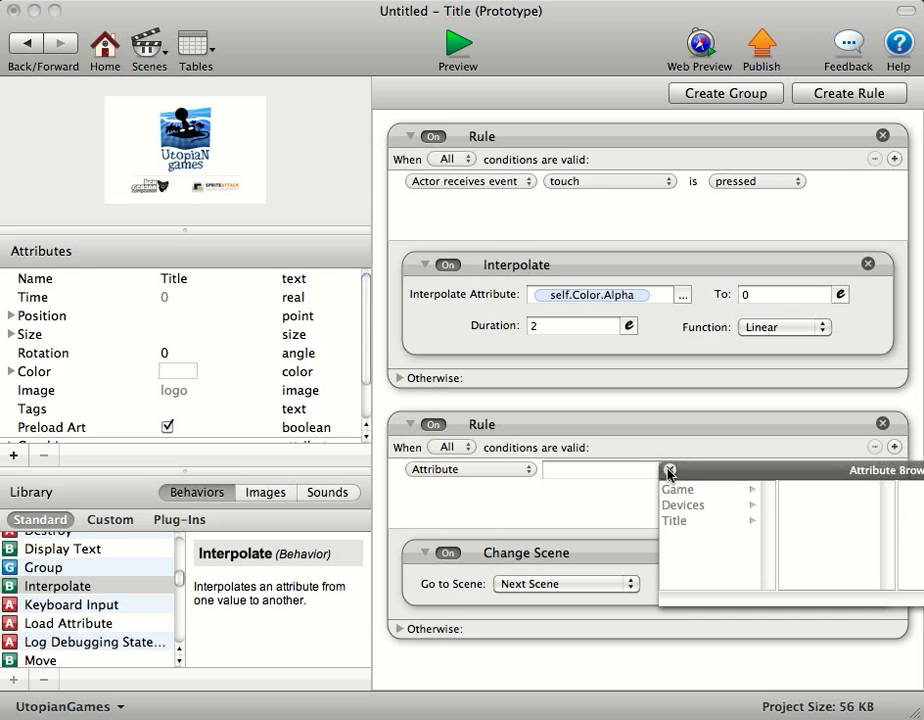
left_click(675, 521)
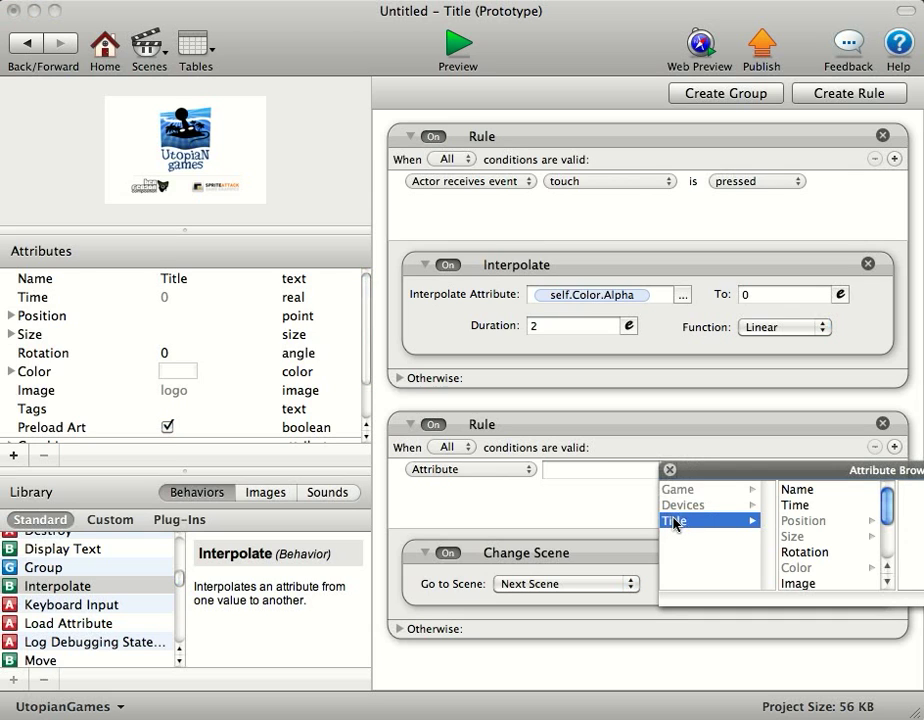
scroll(815, 543, "down", 2)
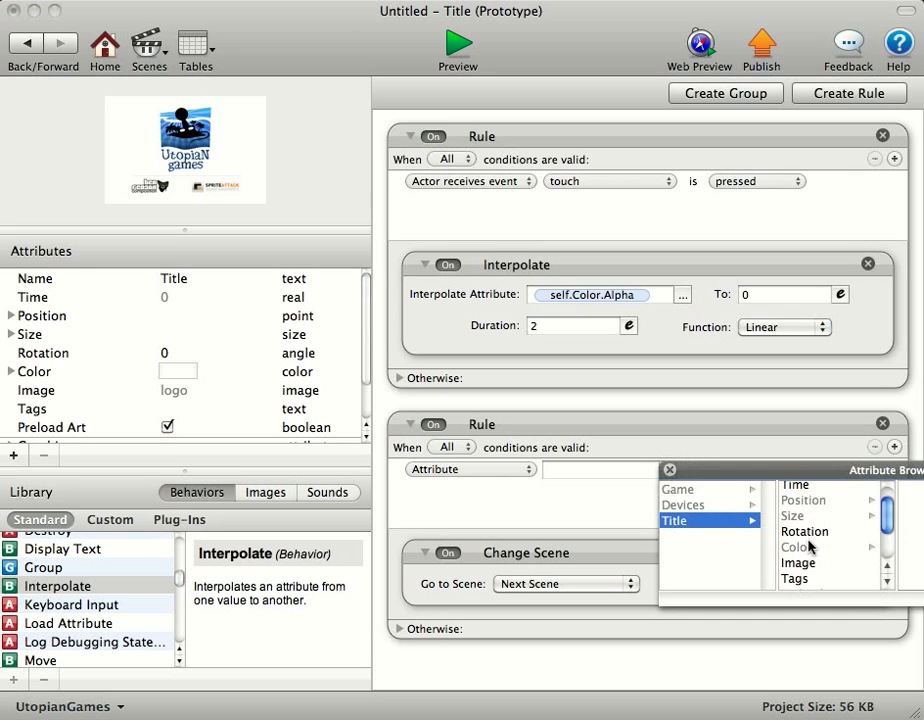
left_click(795, 548)
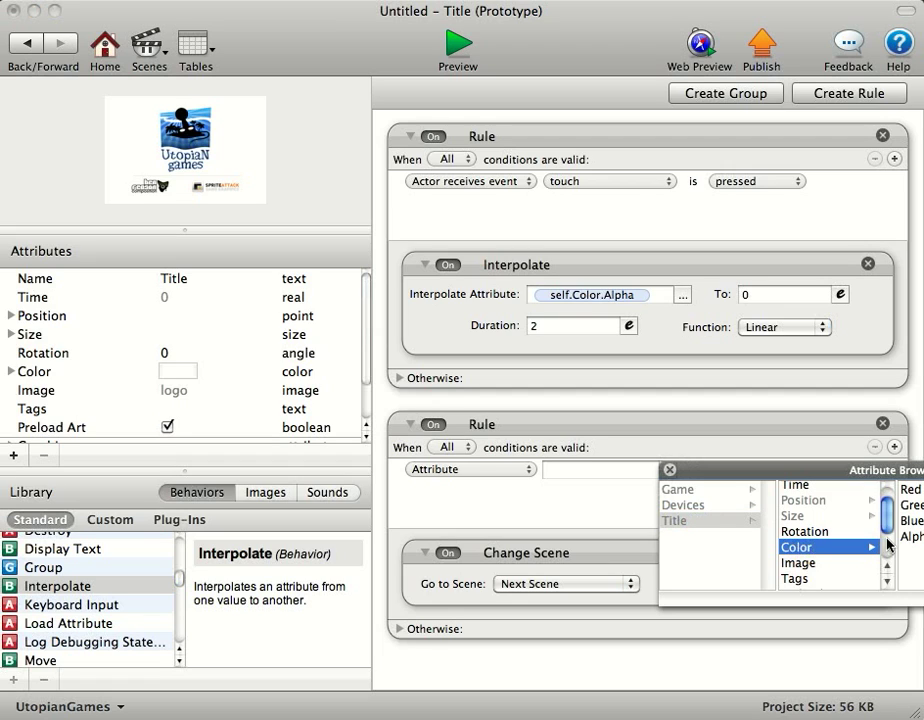
left_click(903, 538)
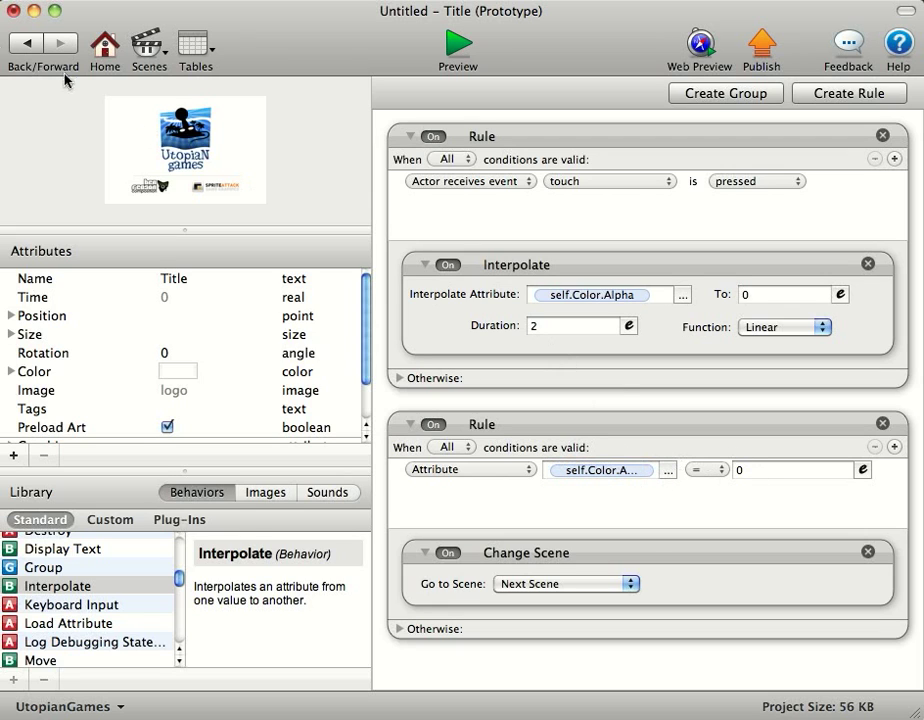
Step: Preview the game to check the logo fade-out, then return and open the Scenes list
key("super+Return")
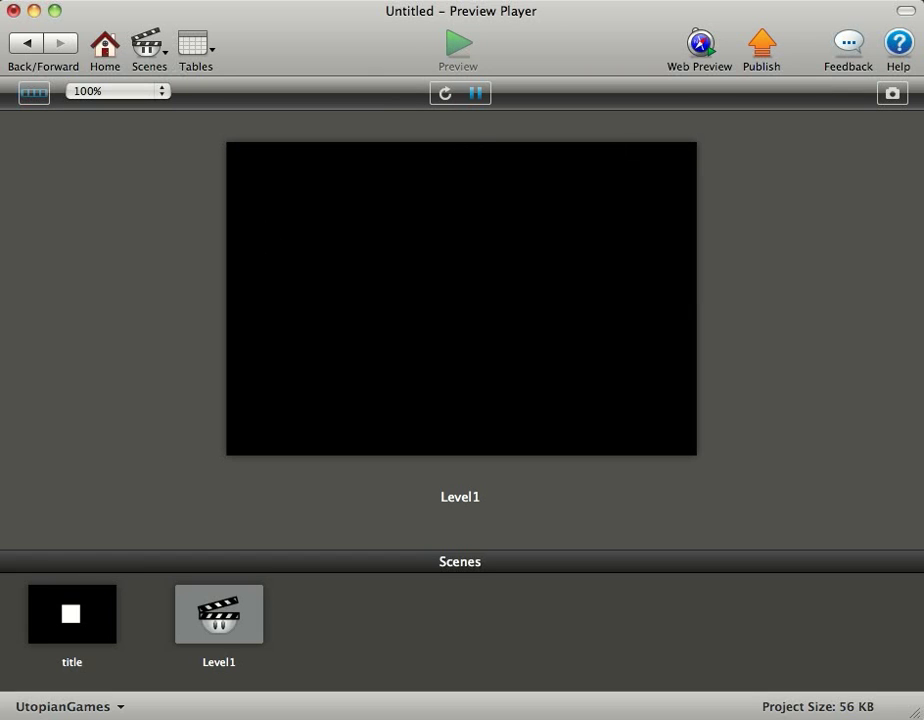
left_click(28, 43)
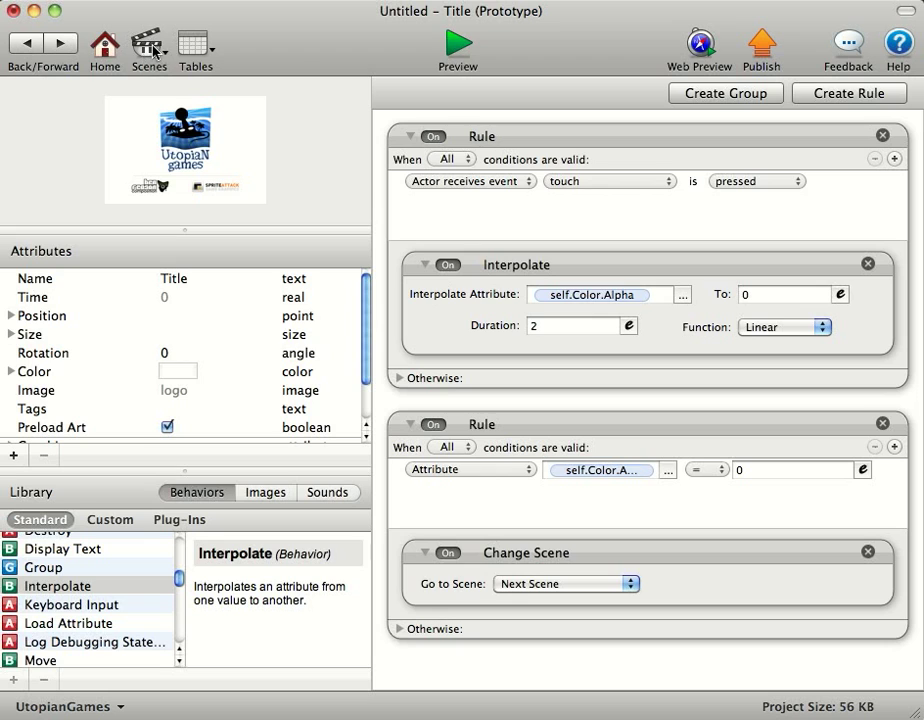
left_click(153, 50)
Step: In Level1, add a new actor named Hero and open its prototype editor
left_click(206, 120)
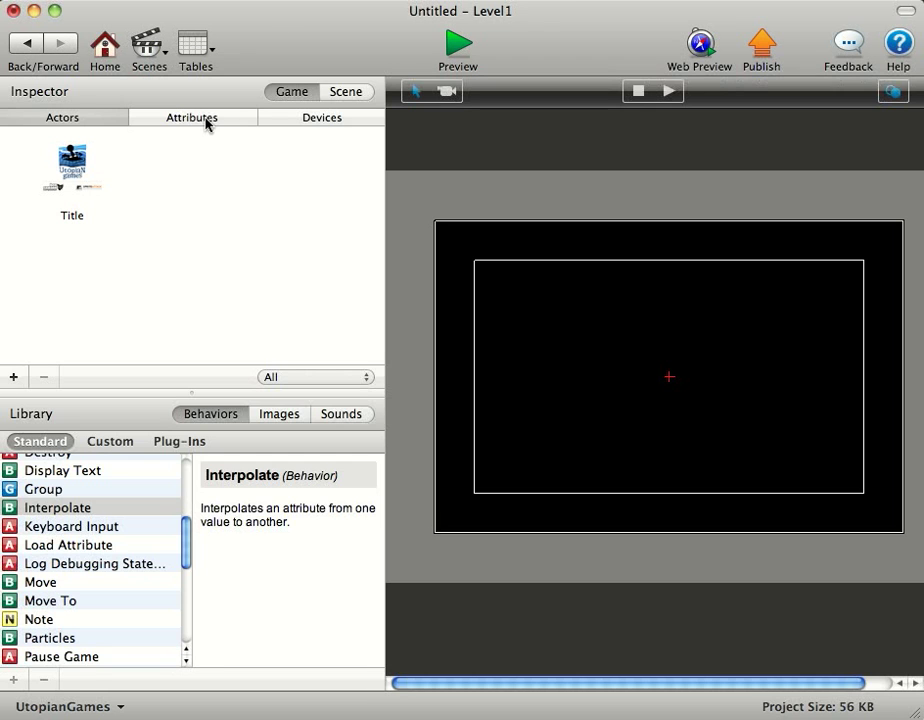
left_click(15, 377)
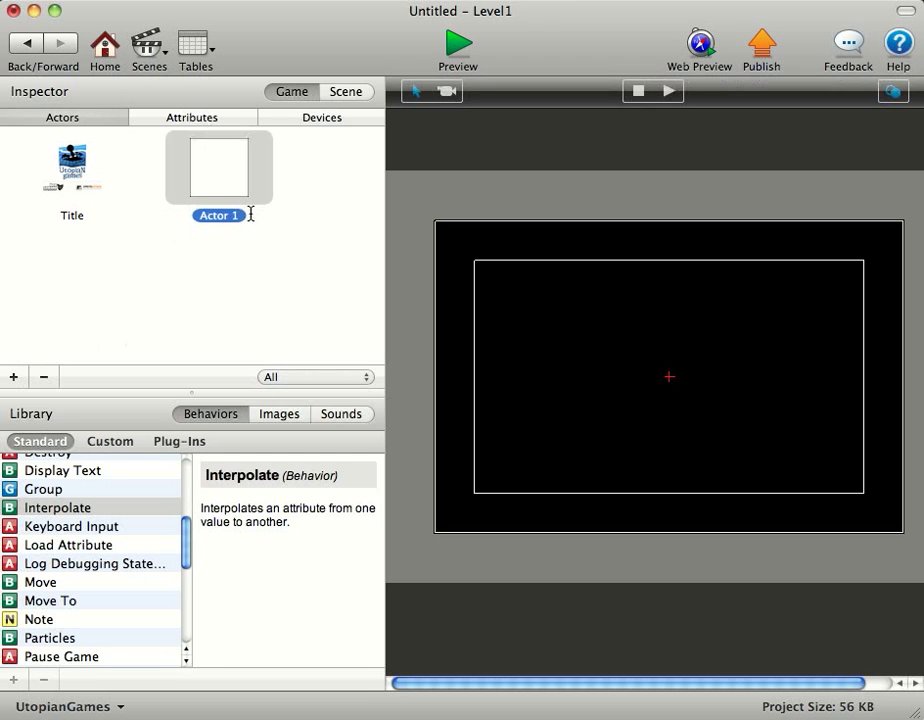
left_click(196, 218)
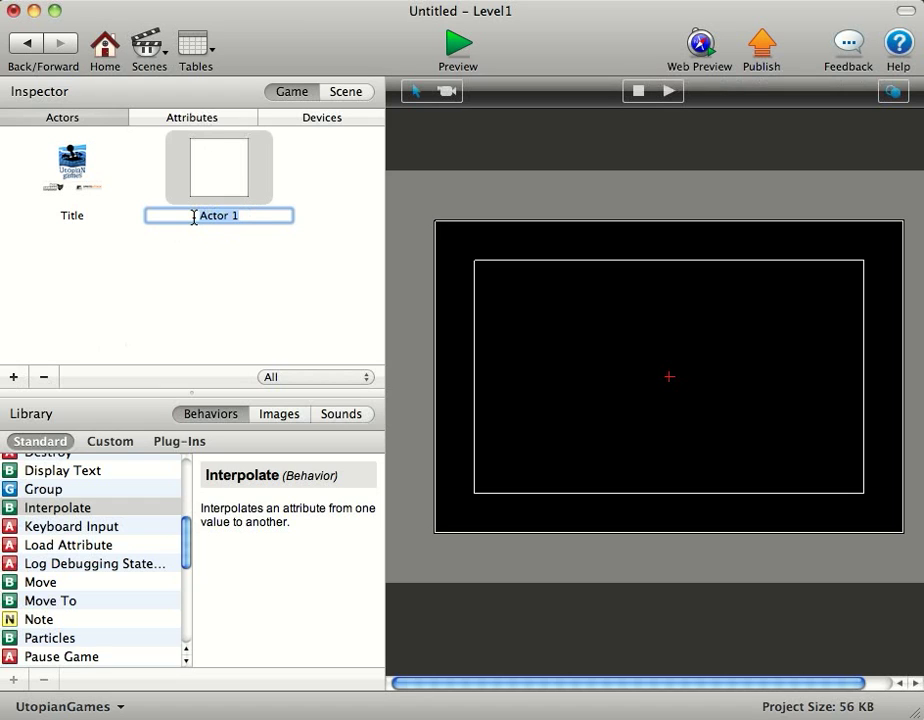
type("Hero")
double_click(222, 173)
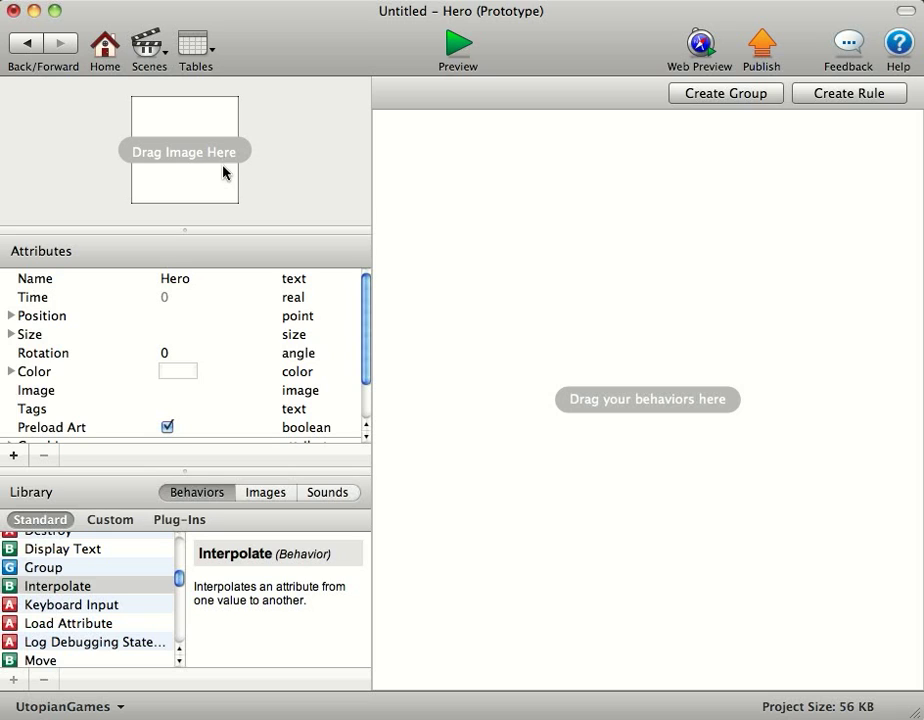
Step: Set Hero's size to width 32 and height 32
left_click(11, 334)
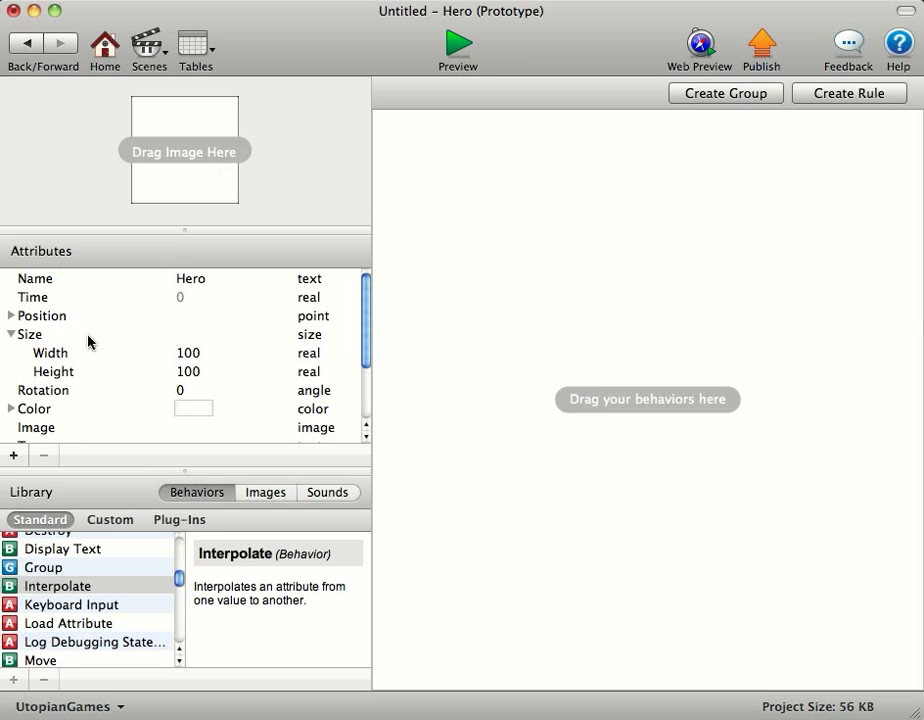
left_click(186, 353)
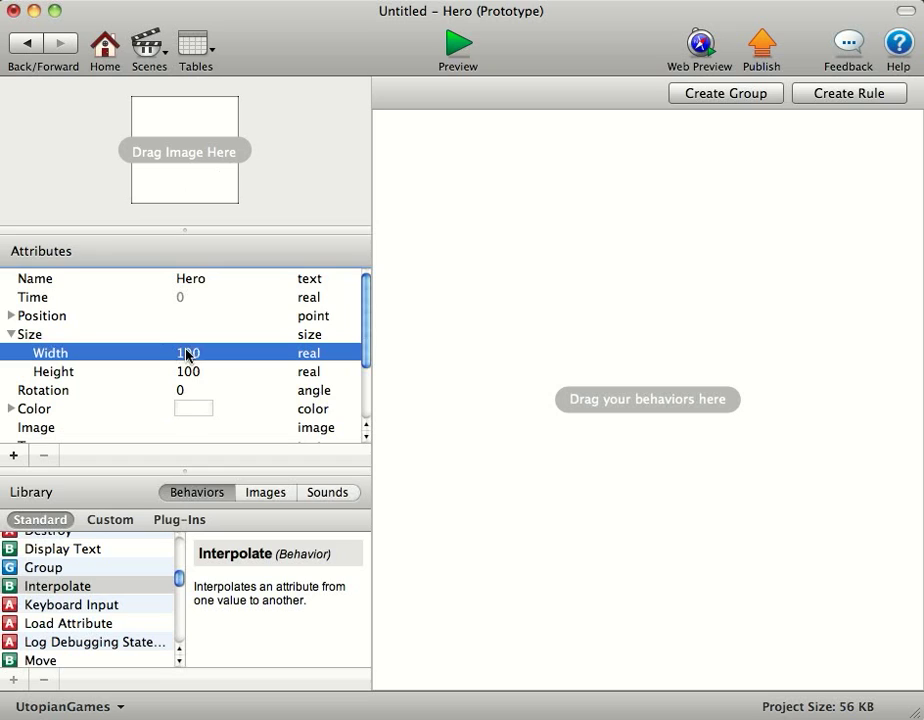
left_click(186, 353)
type("32")
key("Tab")
type("3")
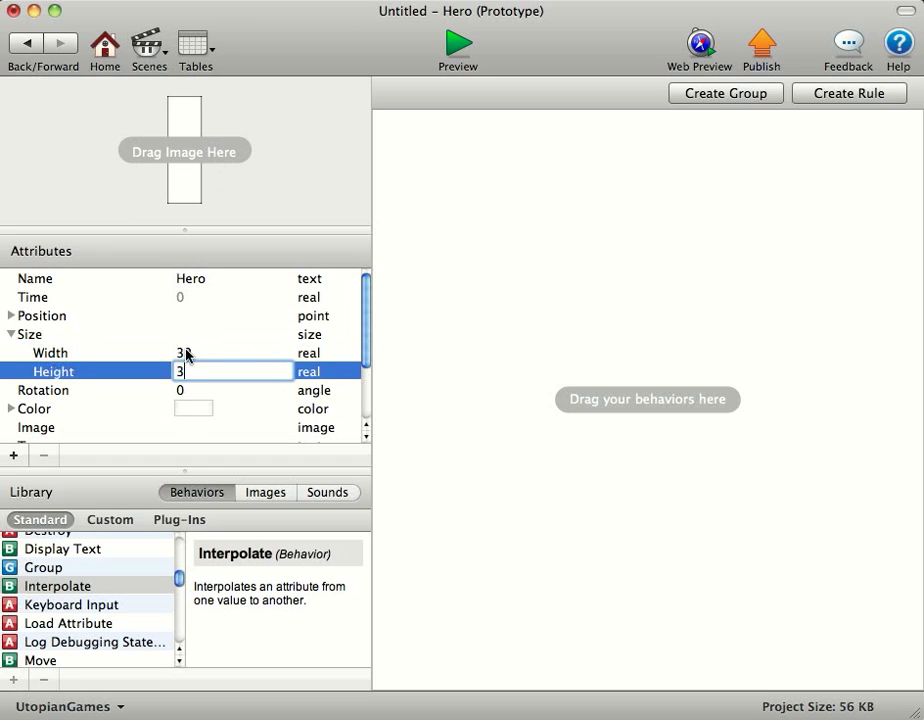
key("Tab")
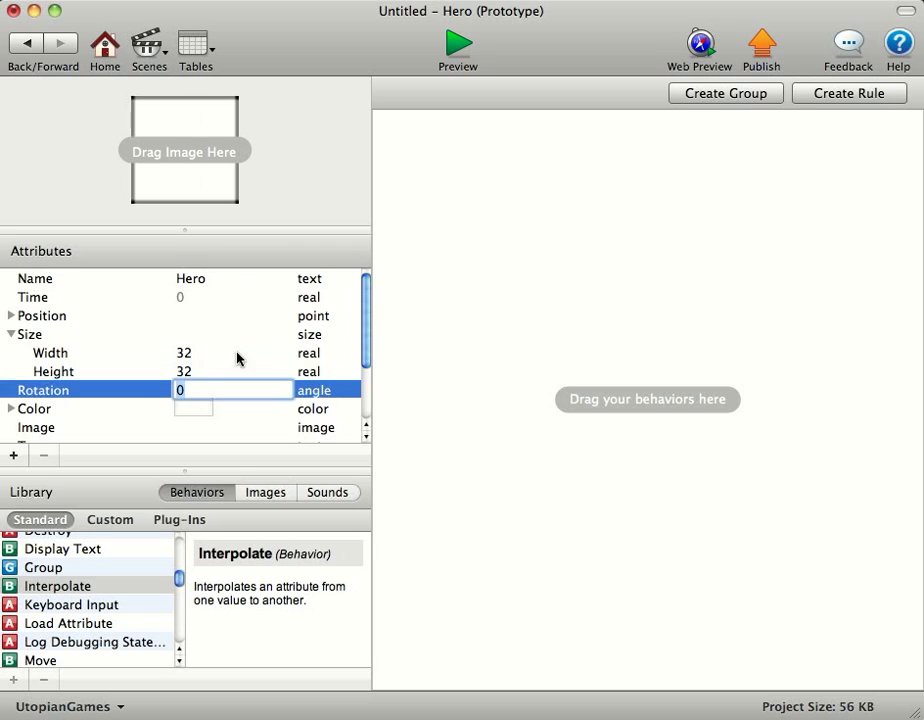
Step: Colour Hero with the Aqua crayon
left_click(262, 493)
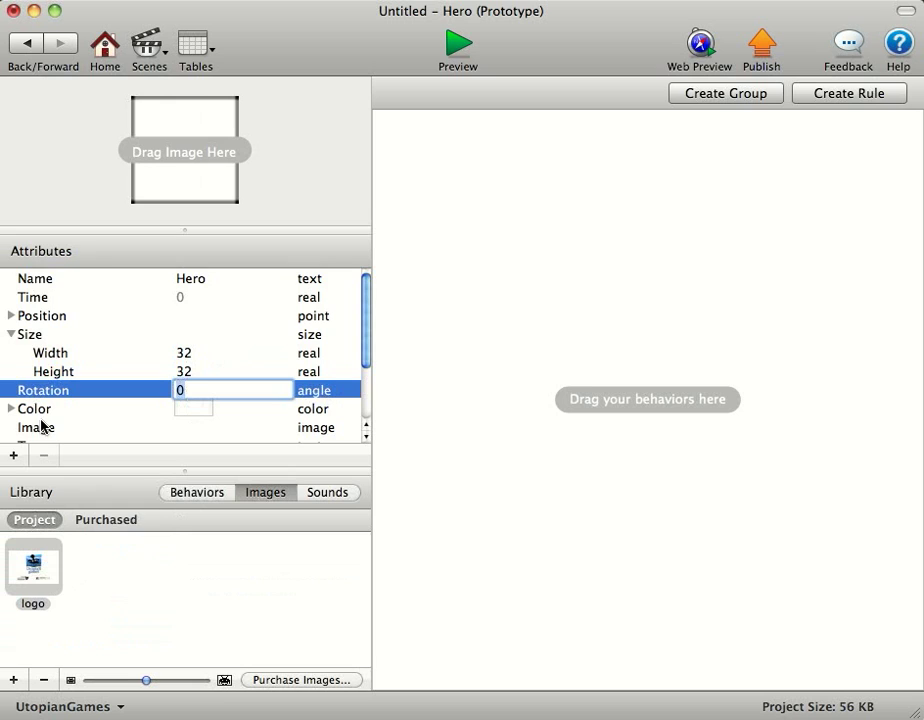
left_click(194, 410)
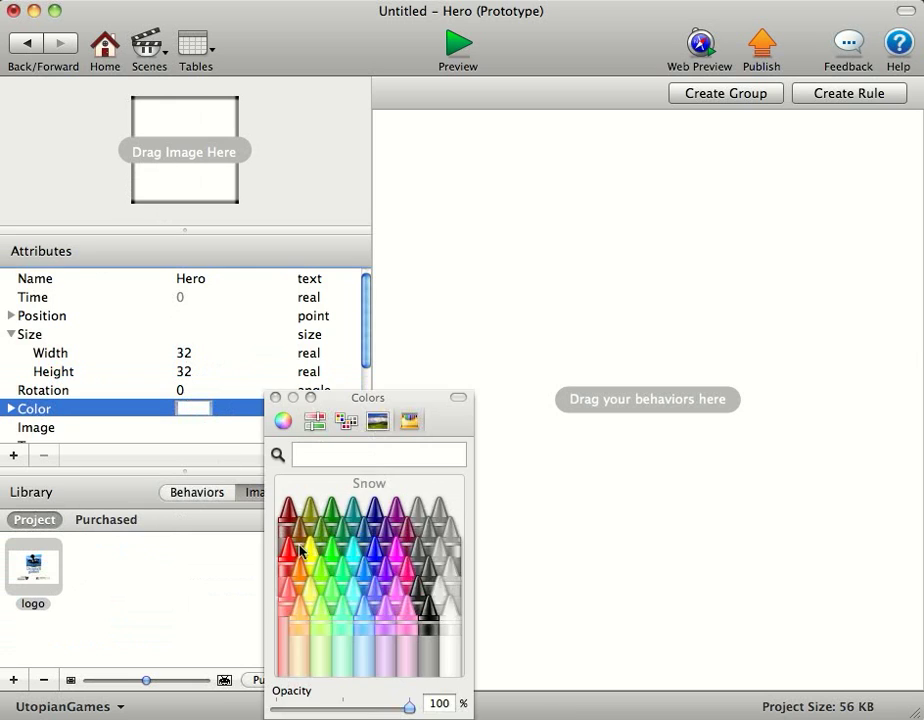
left_click(364, 582)
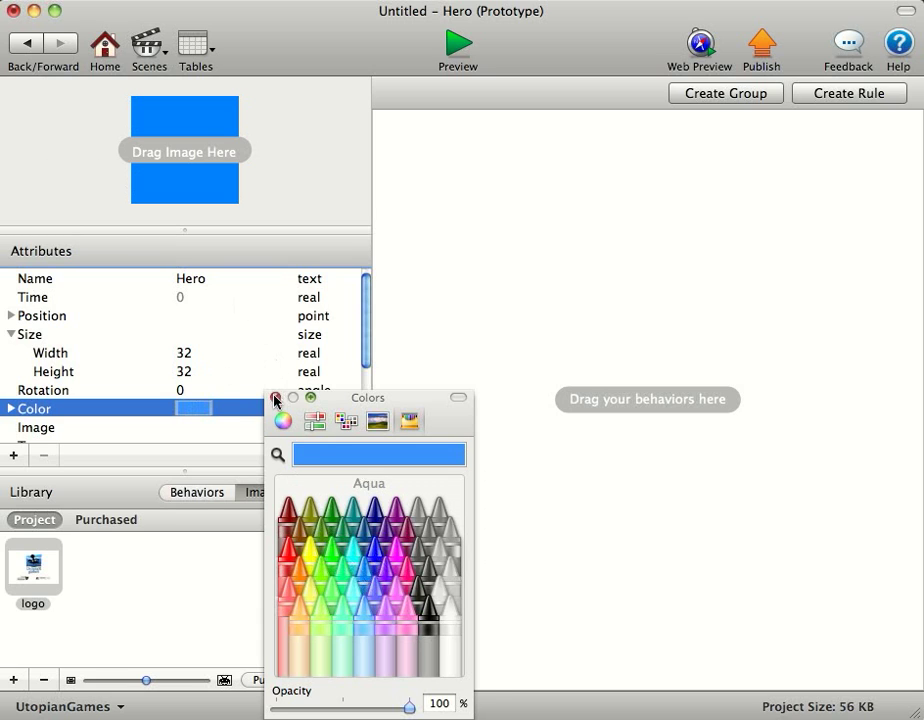
left_click(276, 398)
left_click(424, 200)
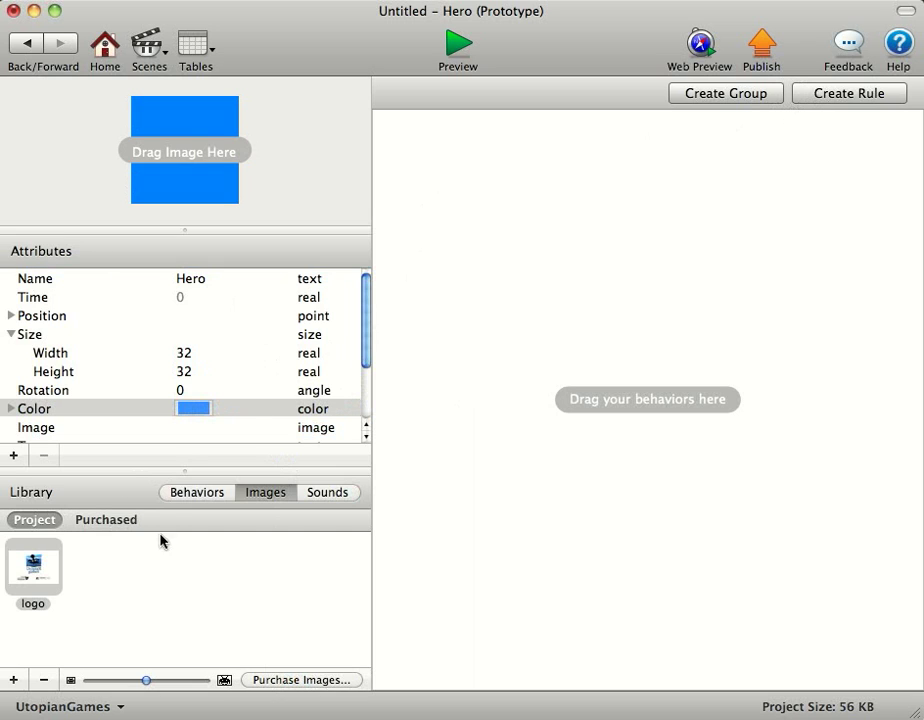
Step: Add a rule to Hero that triggers while the right key is down
left_click(181, 492)
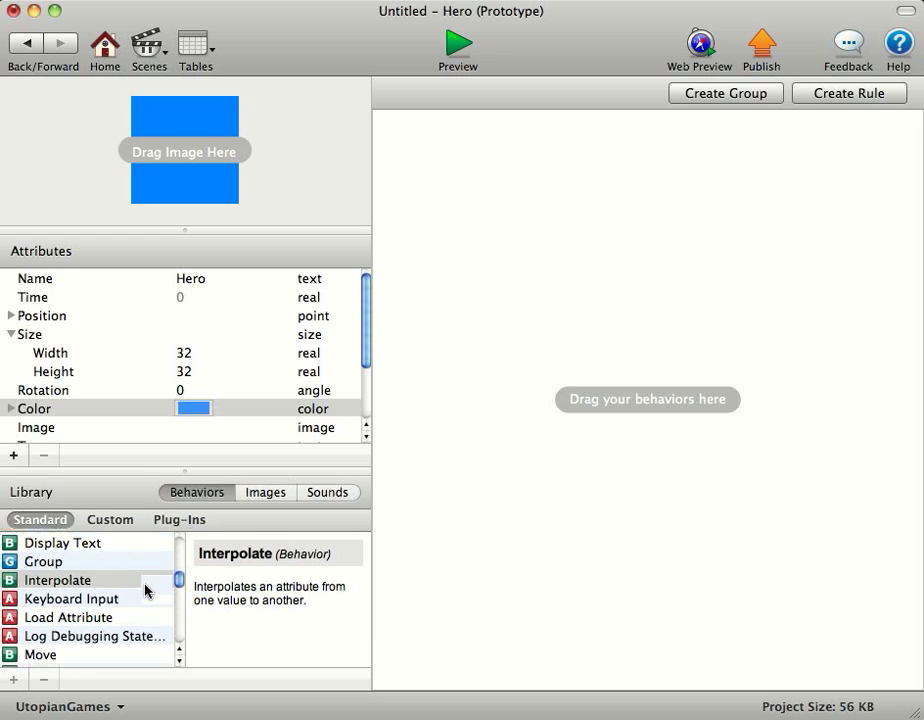
scroll(146, 592, "down", 5)
scroll(176, 592, "up", 3)
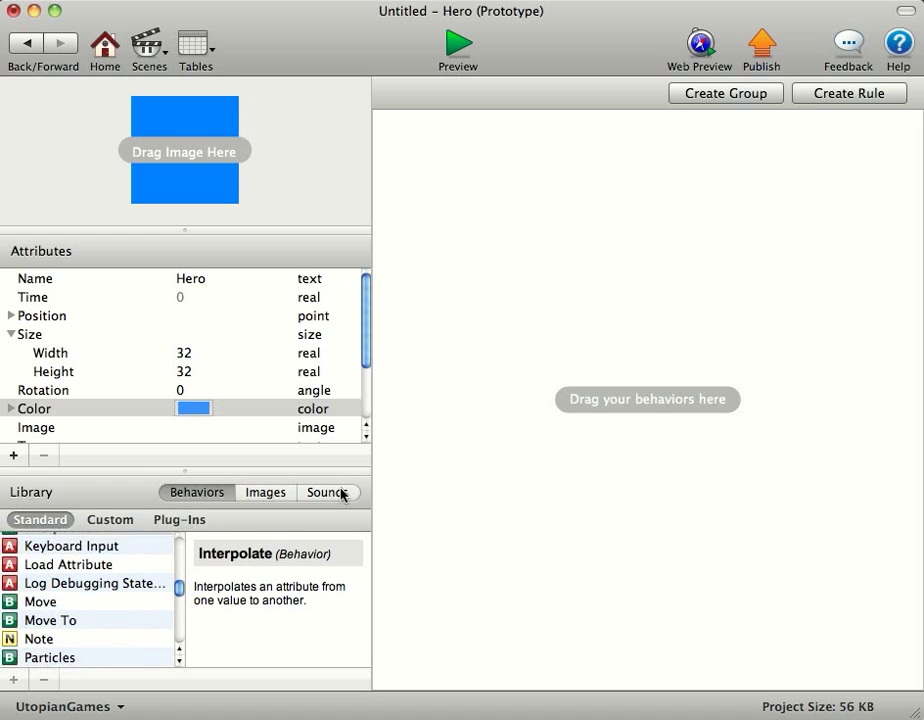
left_click(866, 95)
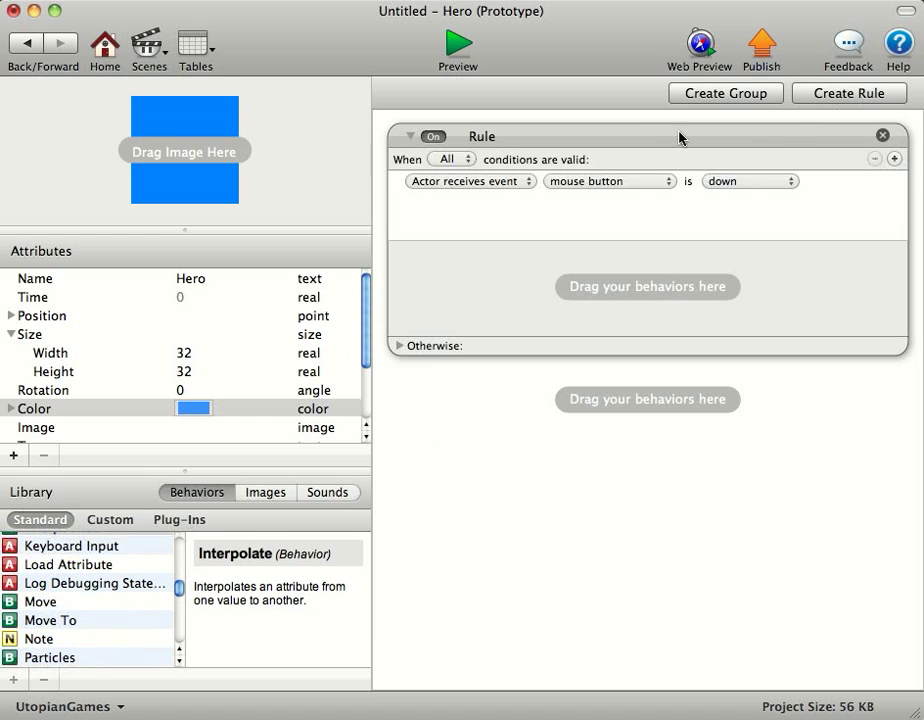
left_click(568, 182)
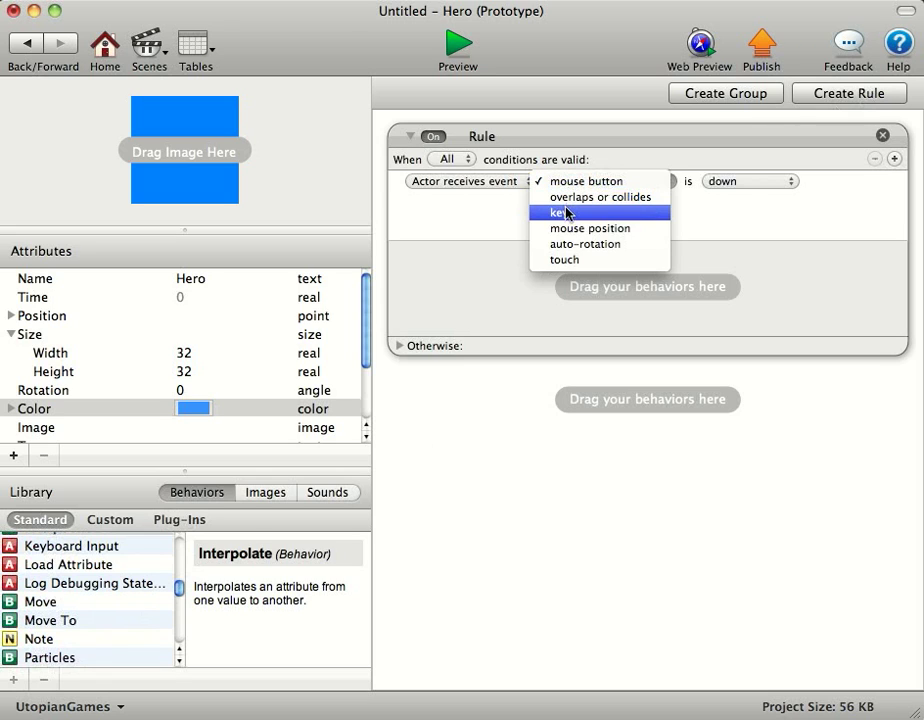
left_click(566, 213)
left_click(769, 183)
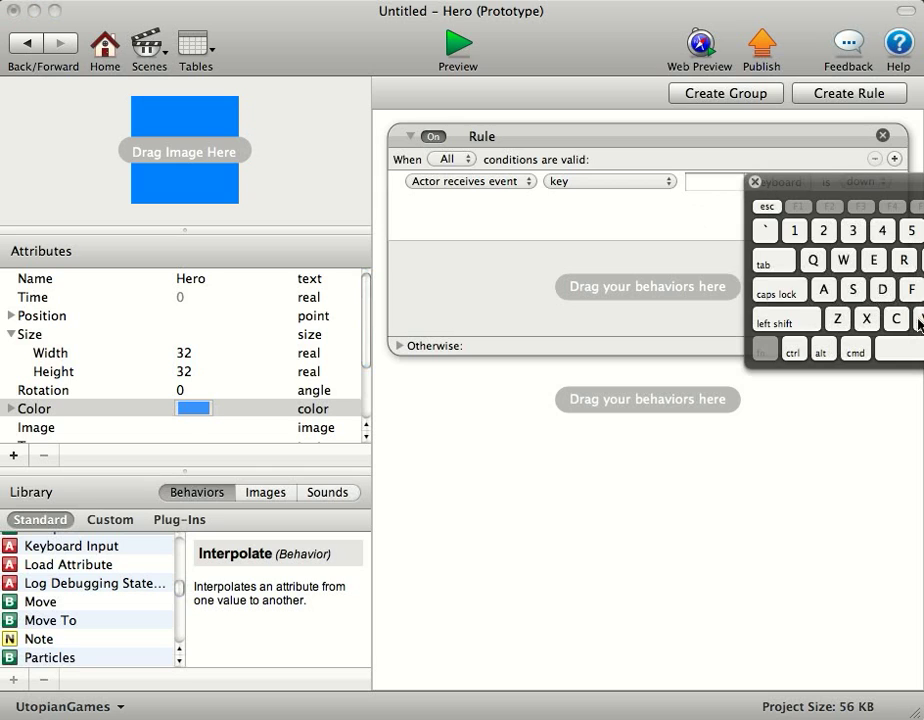
key("Right")
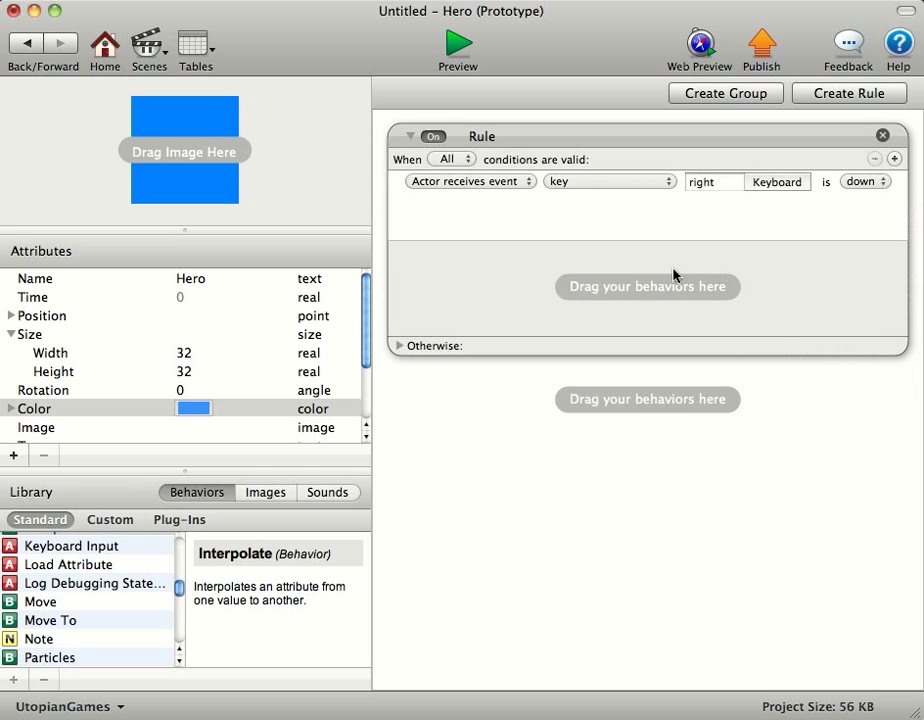
Step: Put a Move behavior in the rule with speed 100, relative to scene
left_click(43, 604)
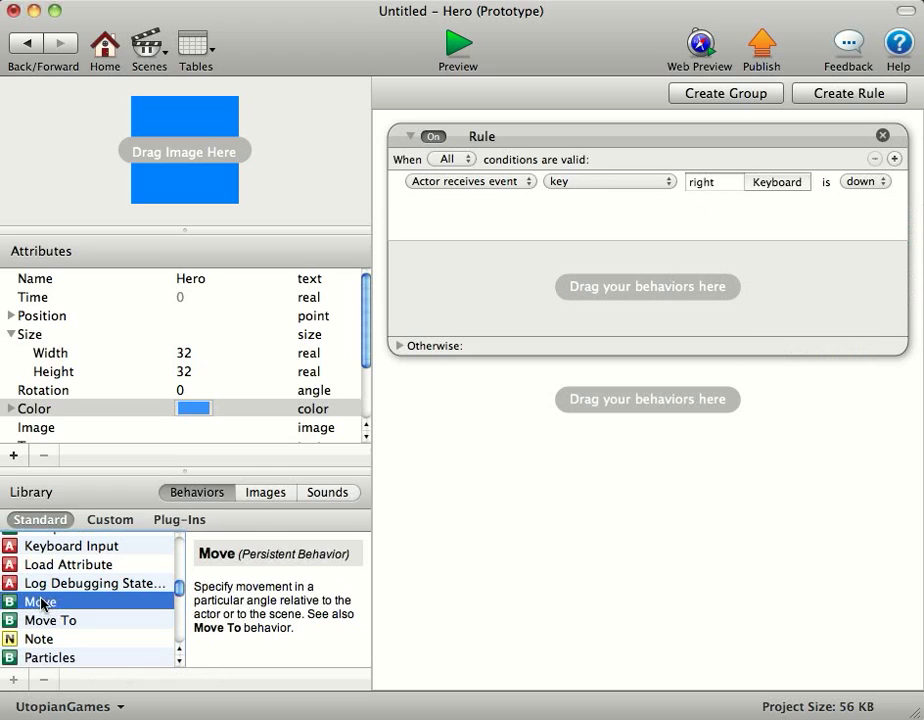
left_click_drag(43, 604, 543, 300)
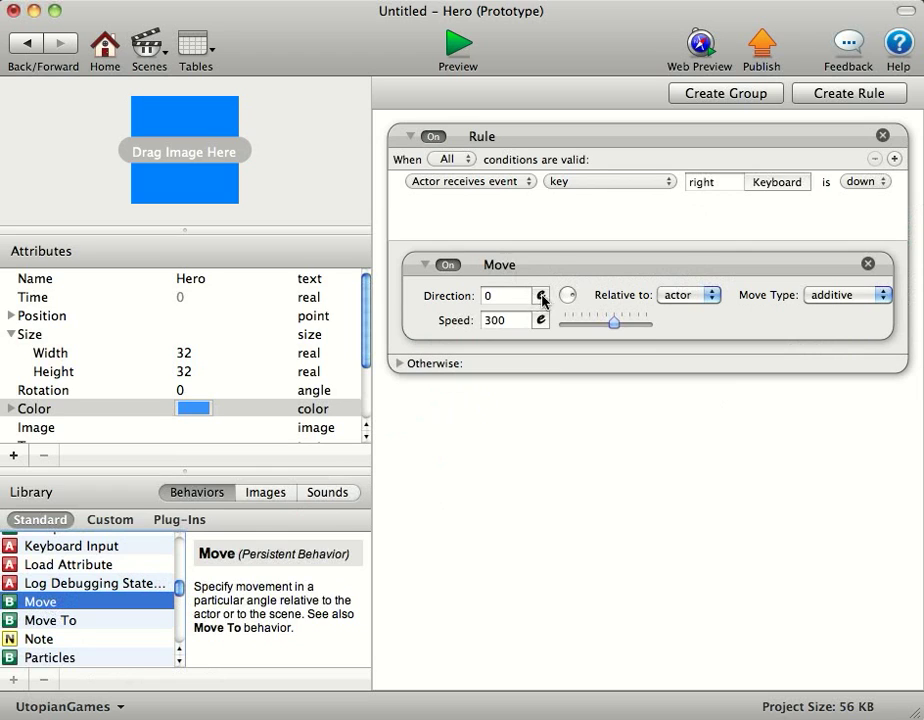
double_click(520, 320)
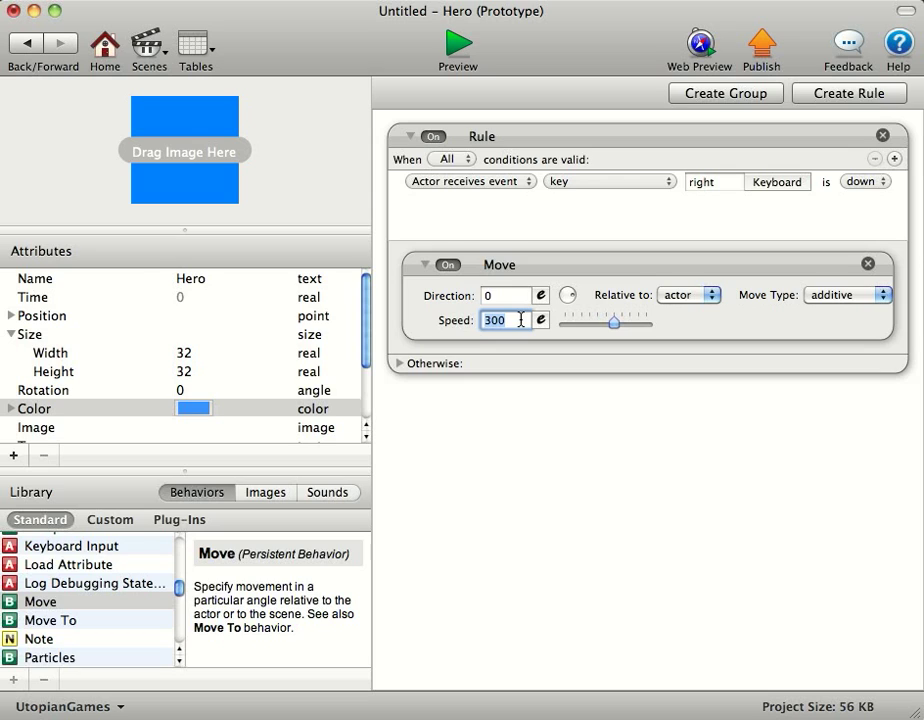
type("10")
key("Return")
left_click(714, 296)
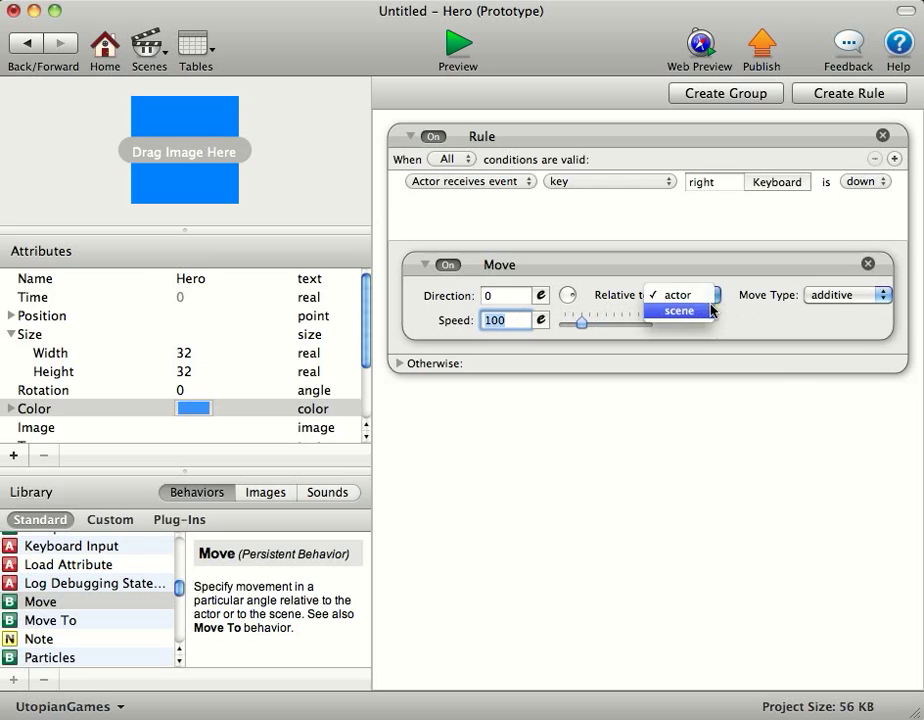
left_click(679, 310)
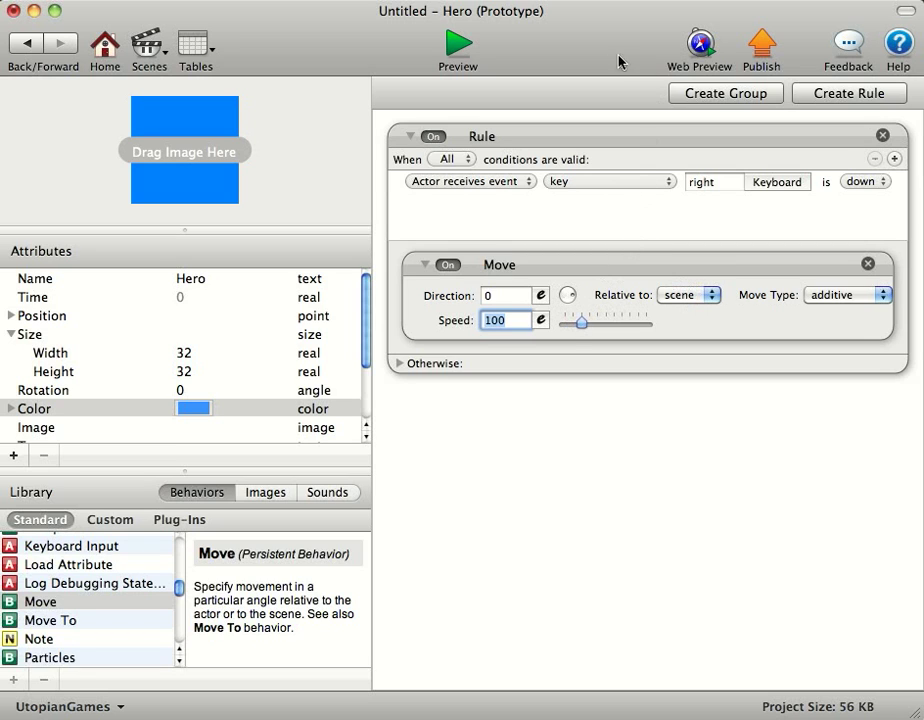
Step: Drop Hero at Level1's left edge; try several background colours, then keep Licorice black
left_click(20, 44)
left_click_drag(233, 171, 483, 373)
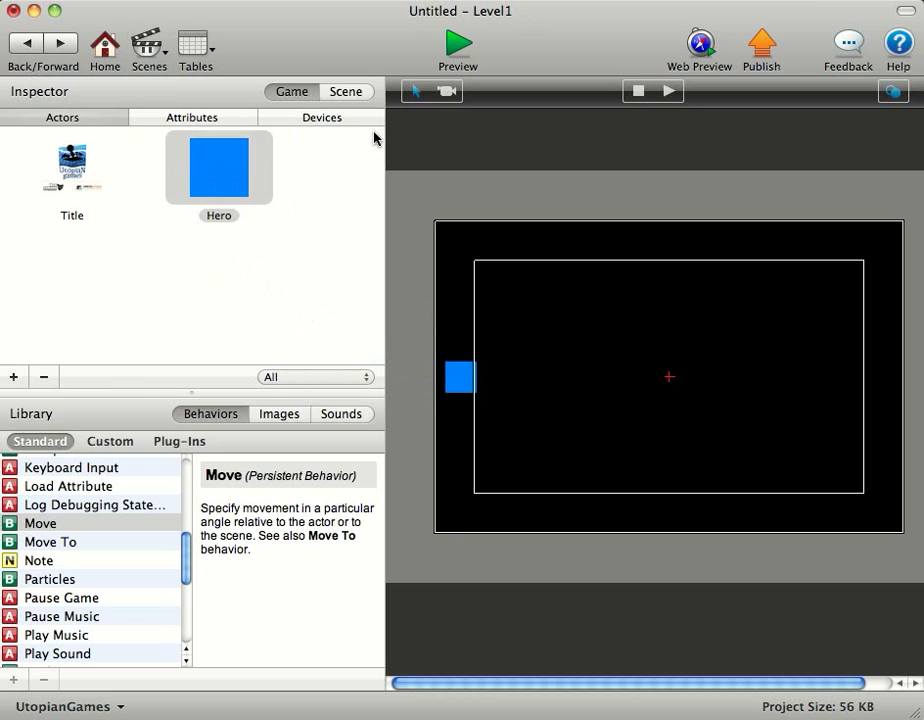
left_click(358, 92)
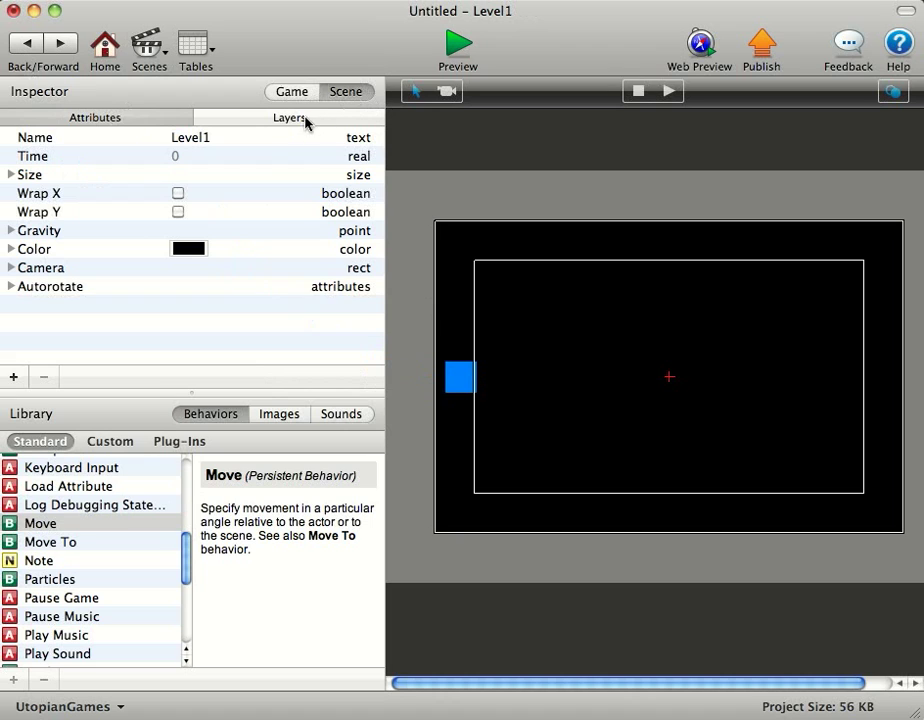
left_click(190, 249)
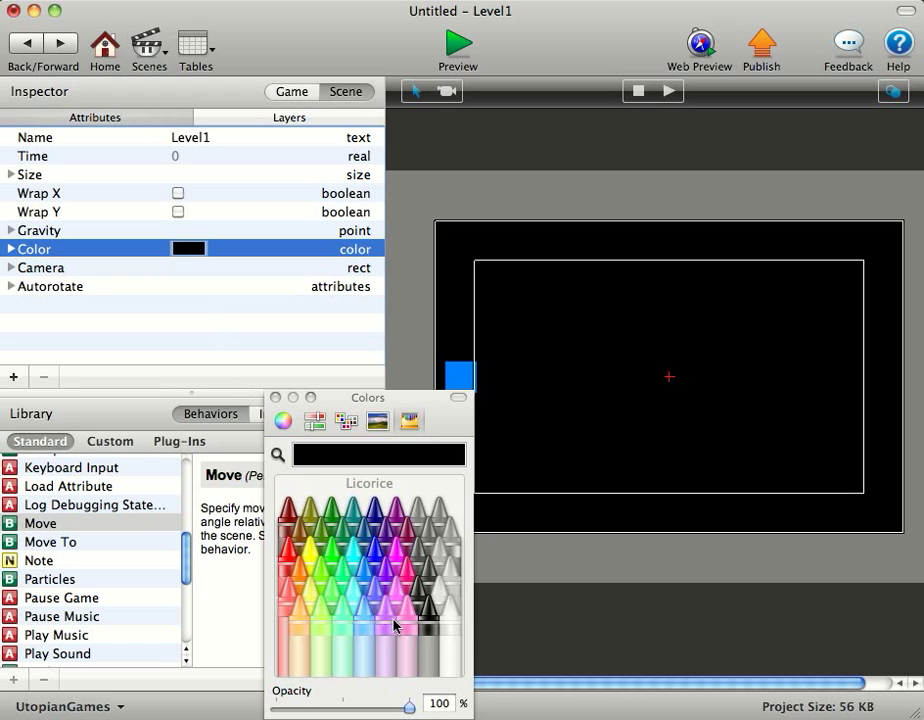
left_click(418, 565)
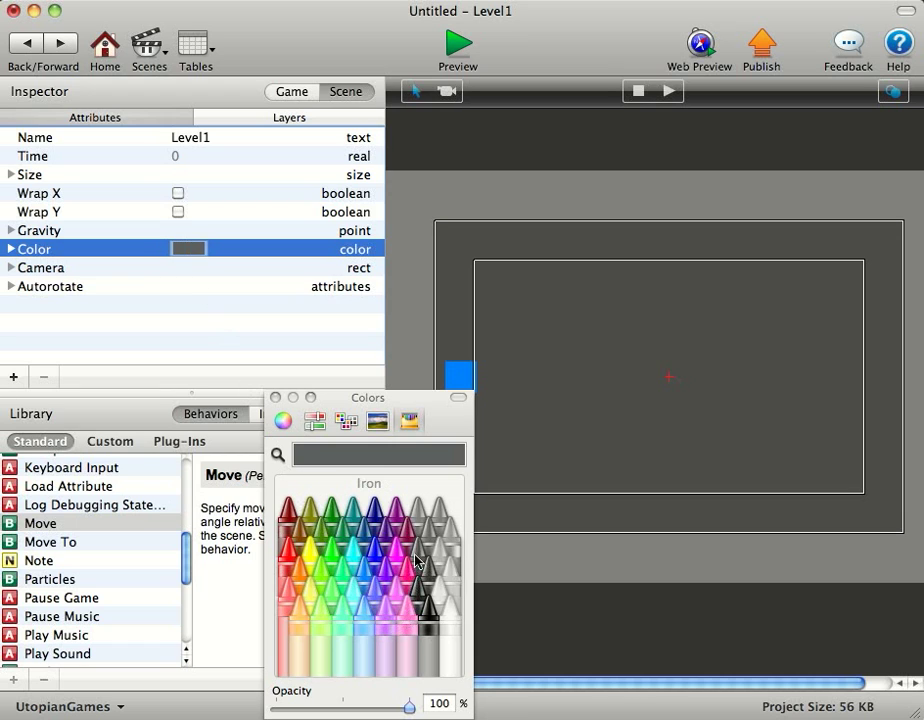
left_click(371, 540)
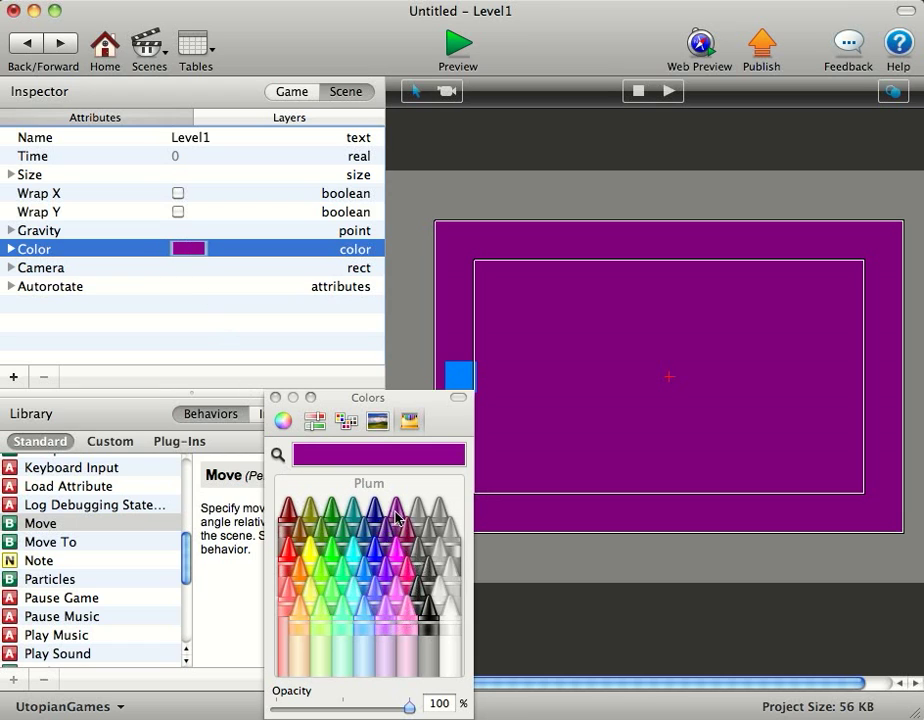
left_click(368, 577)
left_click(386, 610)
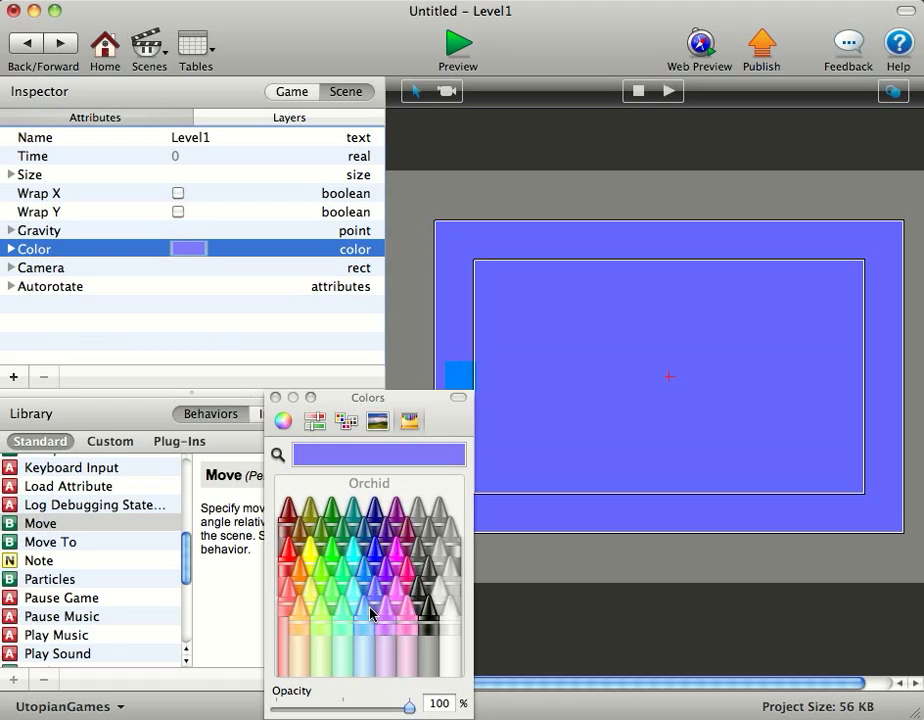
left_click(364, 622)
left_click(426, 602)
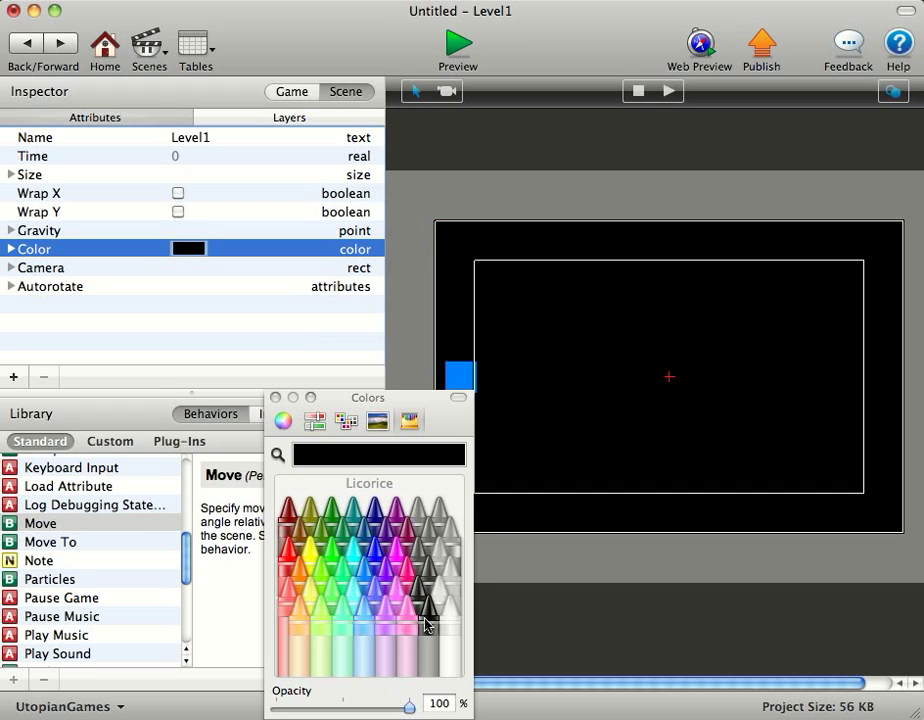
left_click(276, 398)
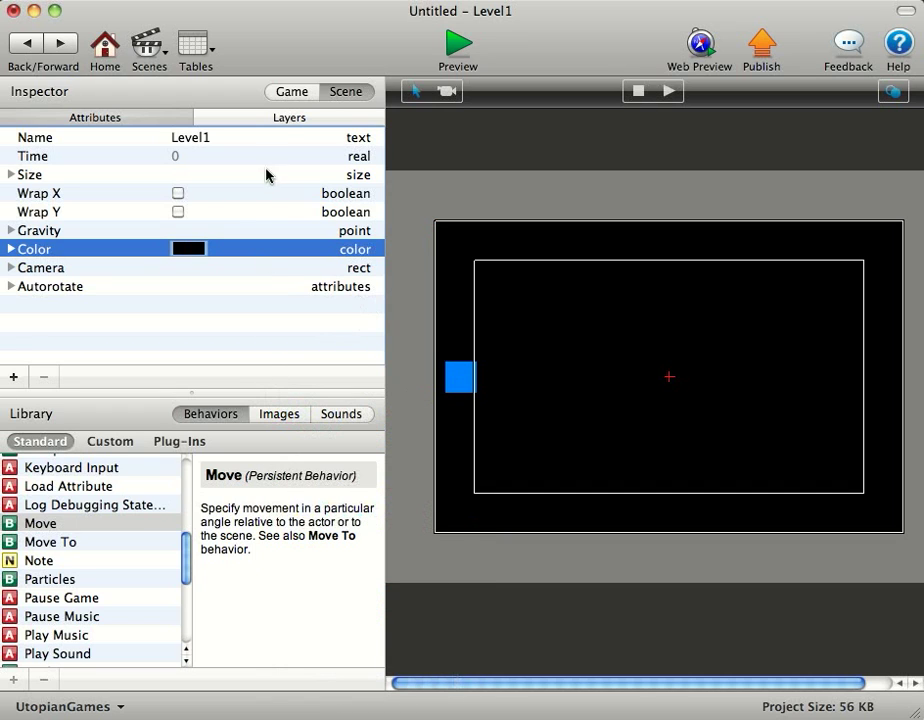
left_click(458, 45)
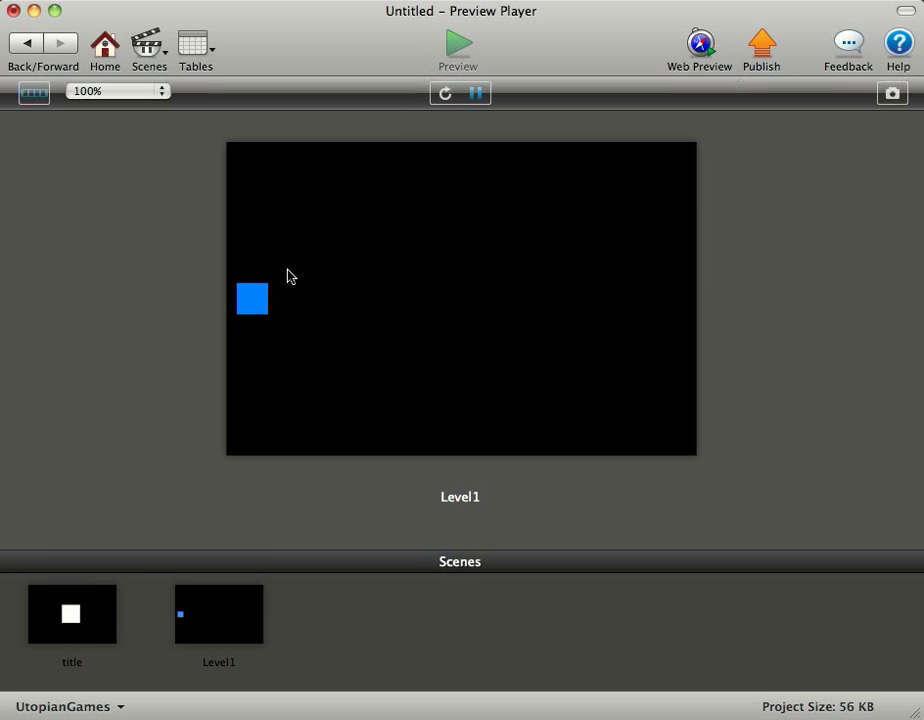
key("Right")
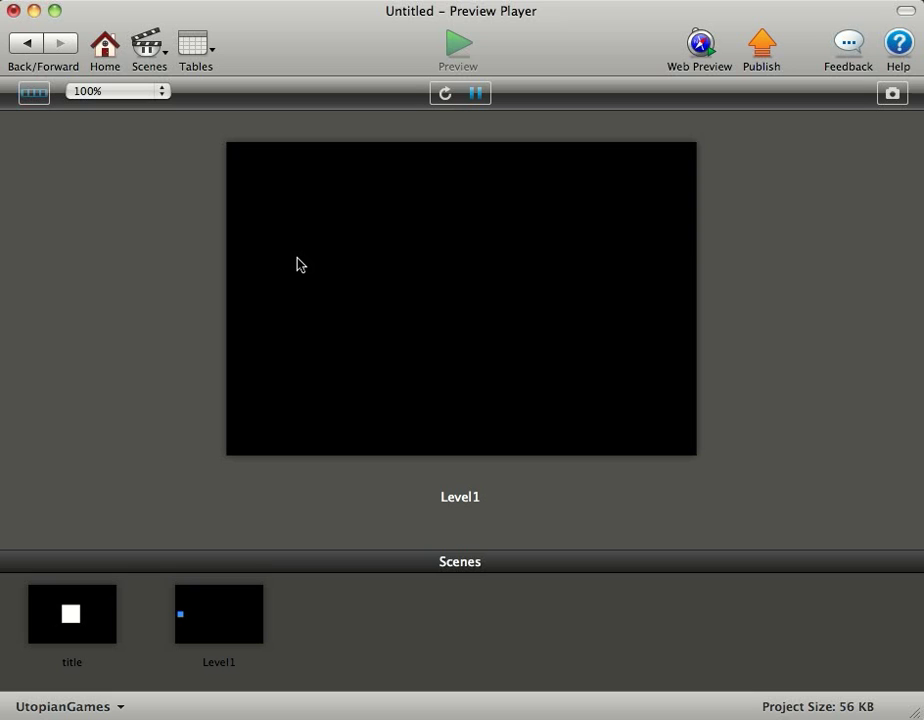
left_click(28, 42)
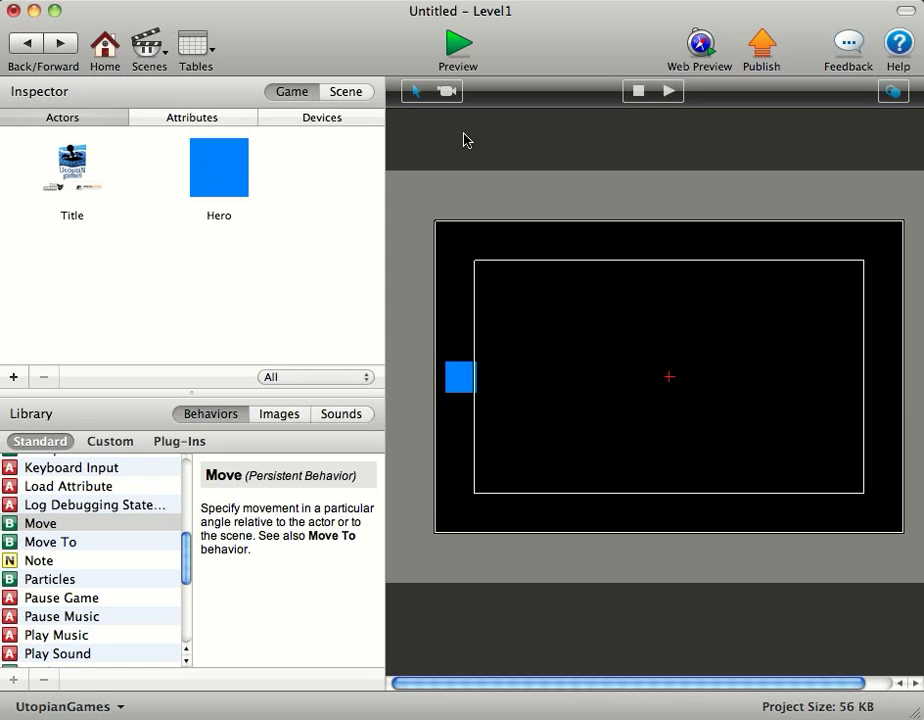
Step: Add a Control Camera behavior to Hero and preview the camera following it
double_click(237, 169)
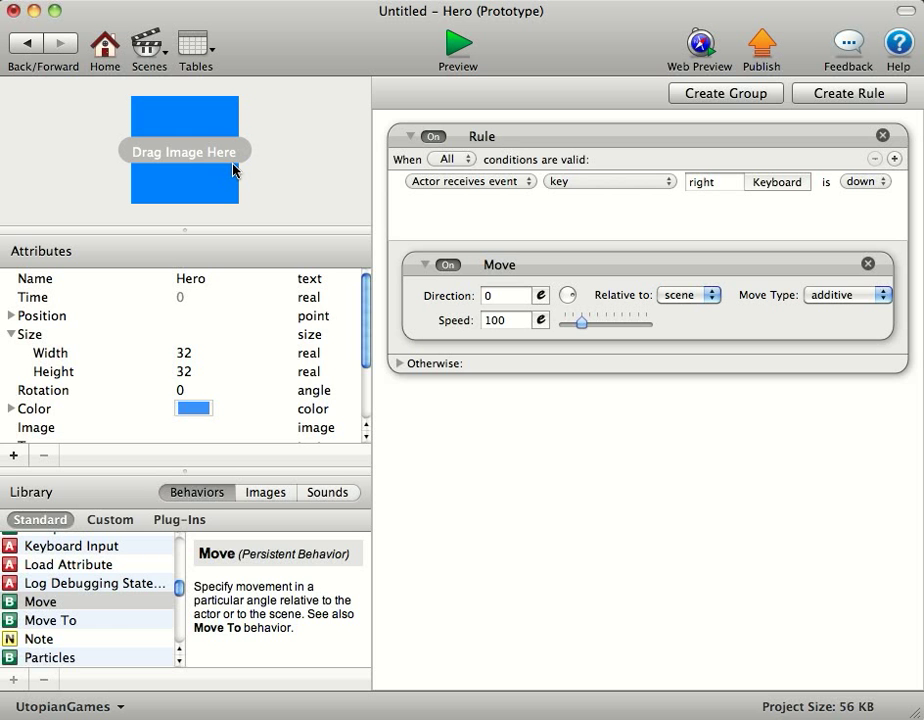
scroll(153, 607, "up", 3)
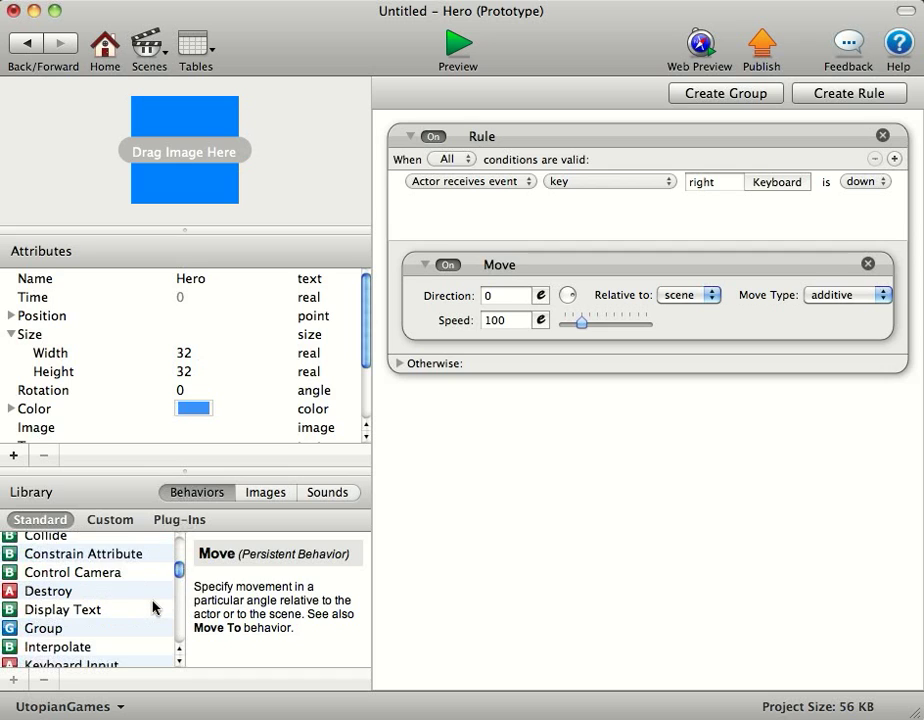
left_click_drag(115, 577, 311, 557)
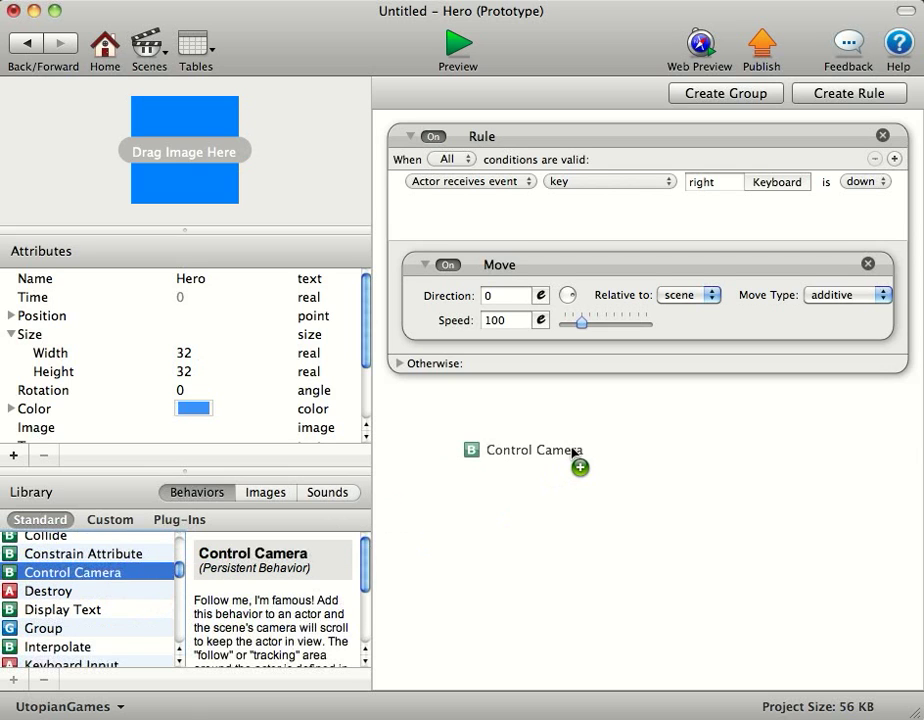
left_click_drag(572, 451, 572, 452)
left_click(458, 42)
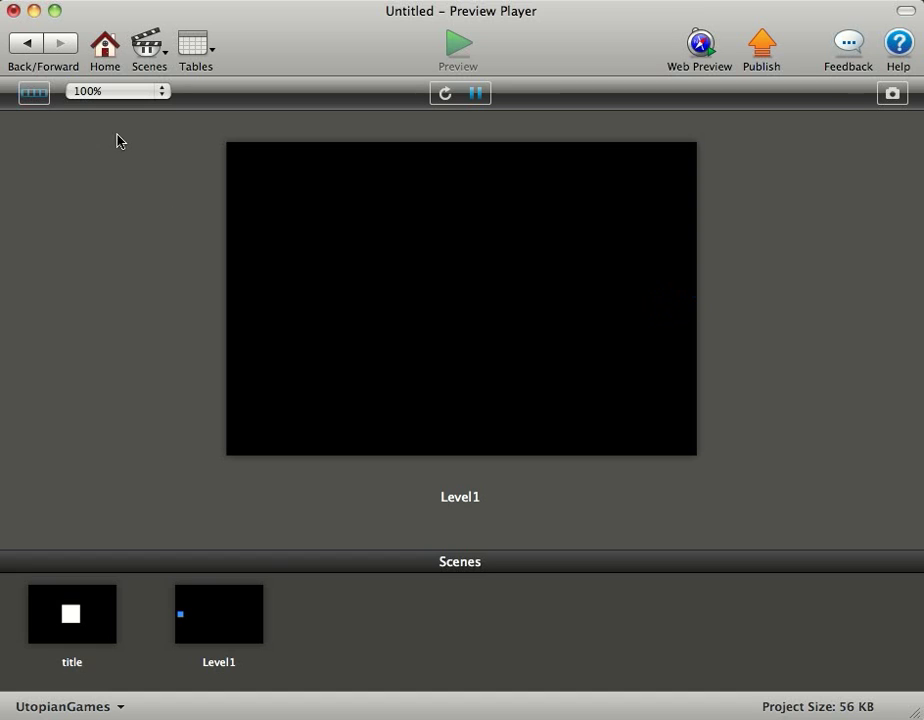
left_click(28, 45)
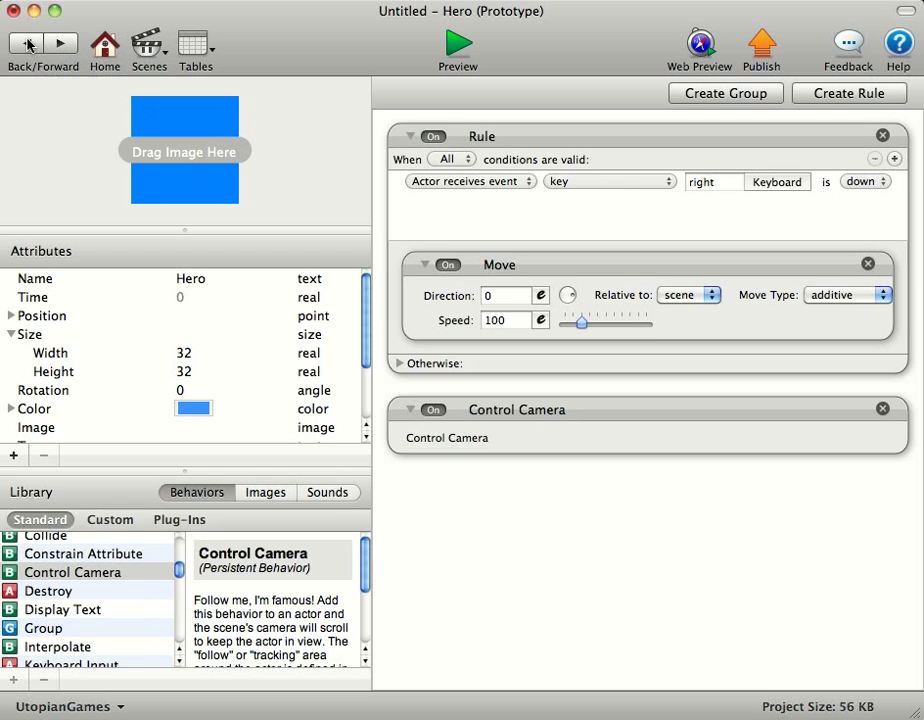
Step: Set Level1's scene width to 960, leaving the height at 320
left_click(28, 45)
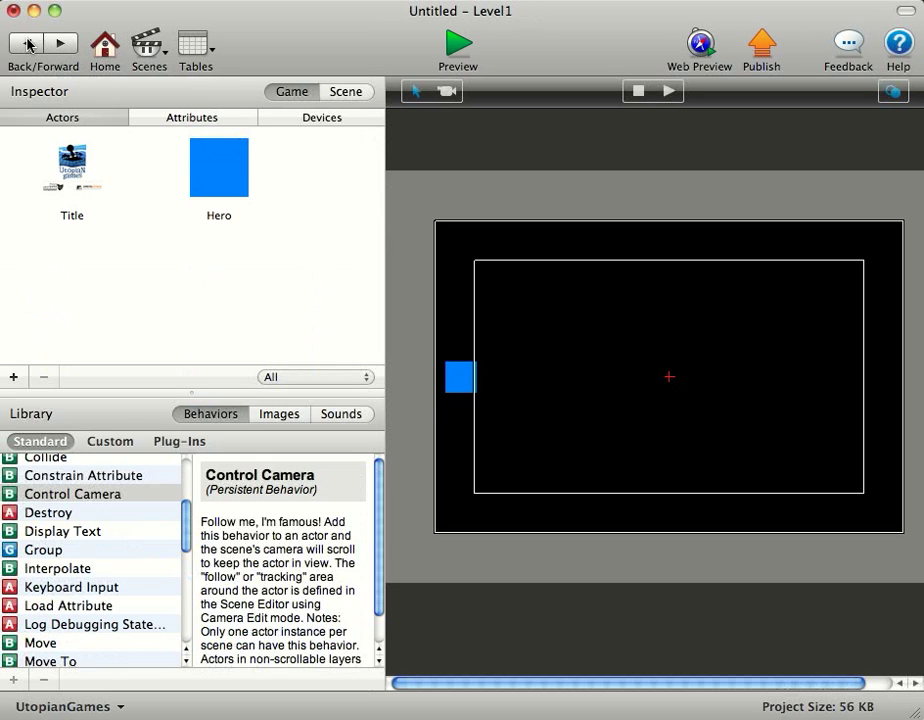
left_click(341, 94)
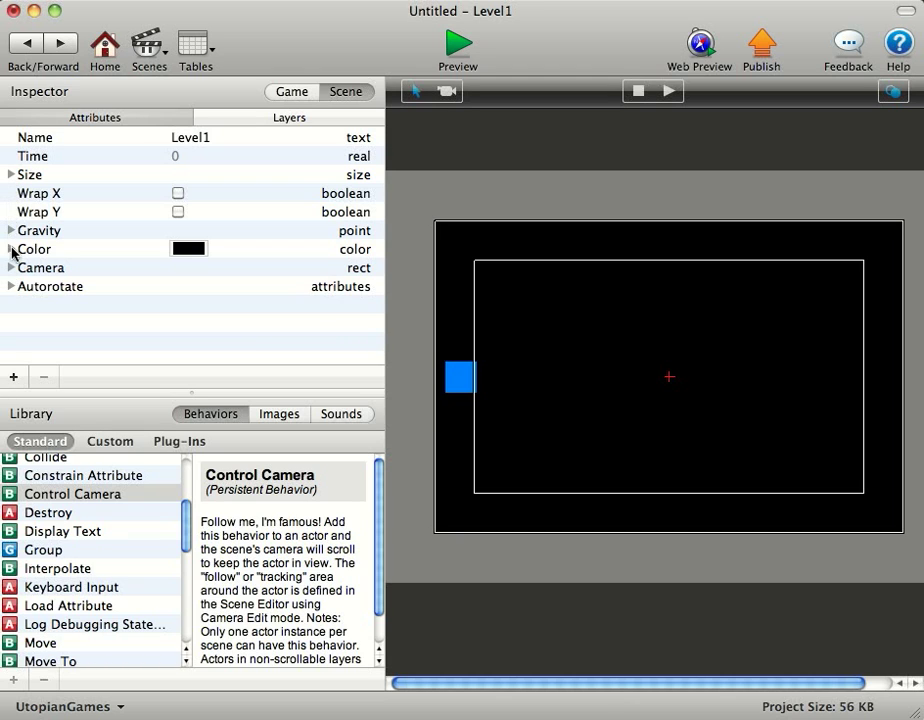
left_click(11, 175)
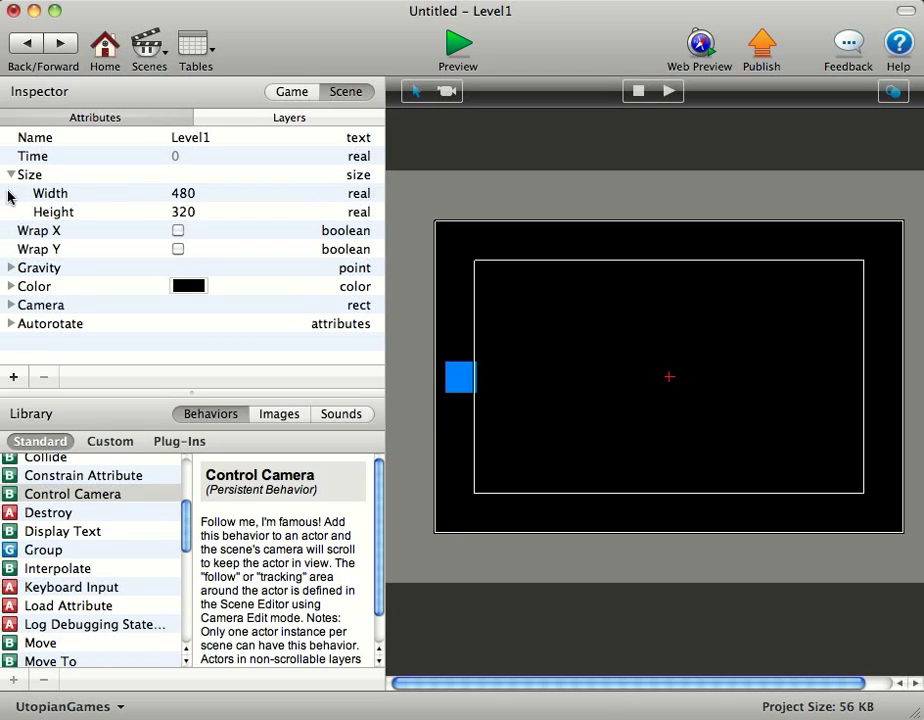
left_click(189, 193)
type("960")
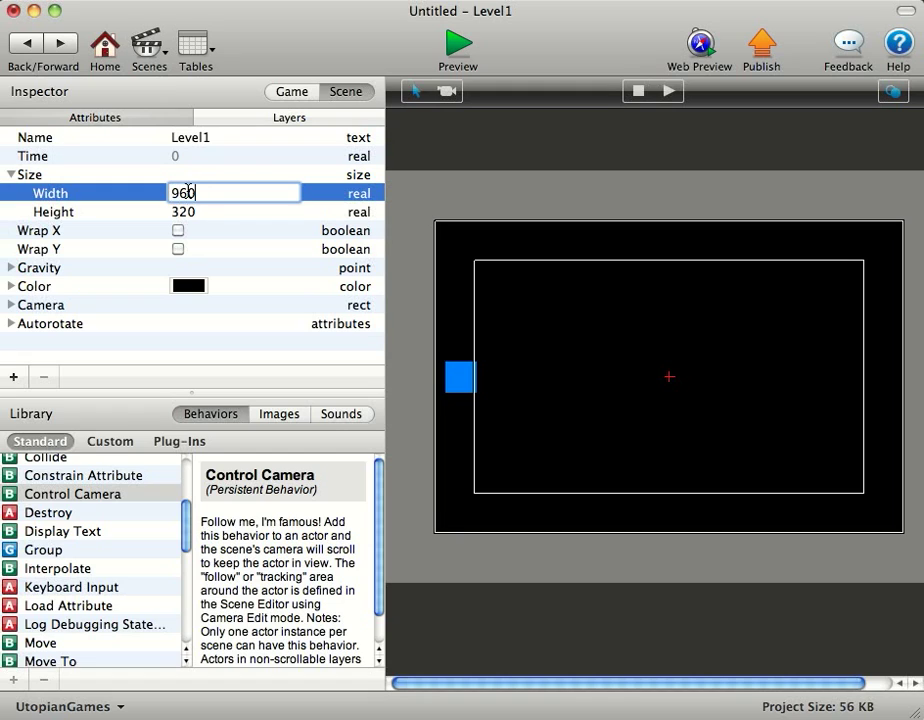
key("Tab")
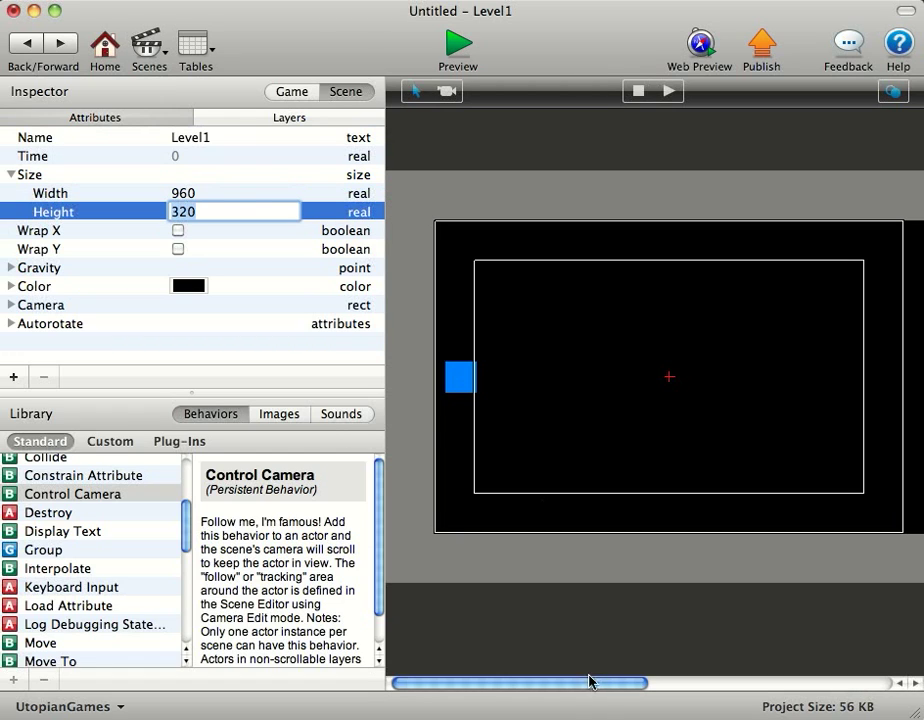
mouse_move(589, 682)
left_mouse_down()
mouse_move(862, 688)
mouse_move(588, 680)
left_mouse_up()
Step: Create a new actor named Blocker
left_click(292, 91)
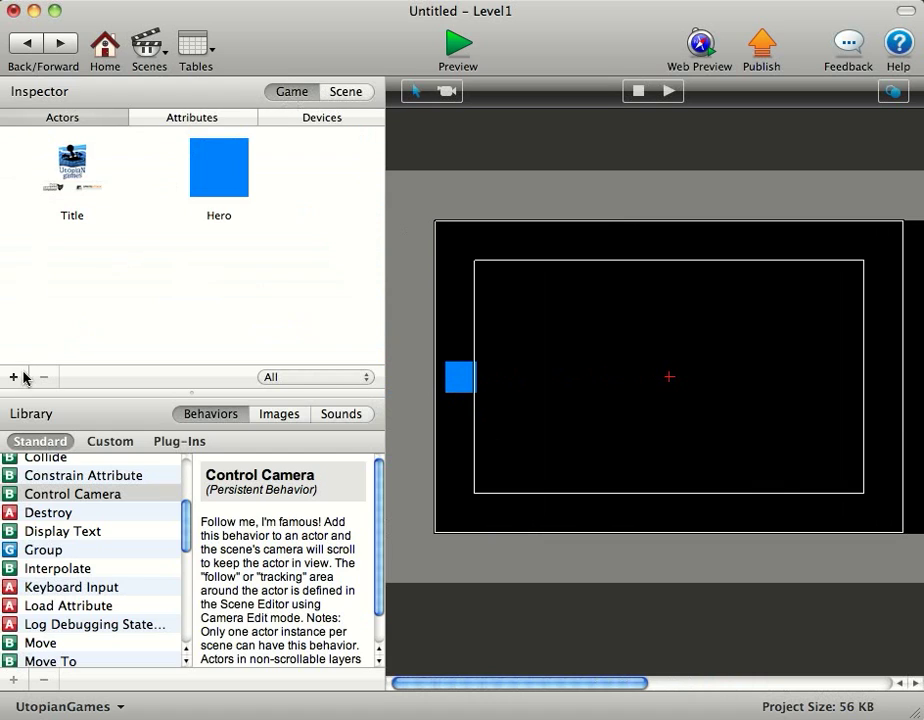
left_click(15, 377)
left_click(110, 314)
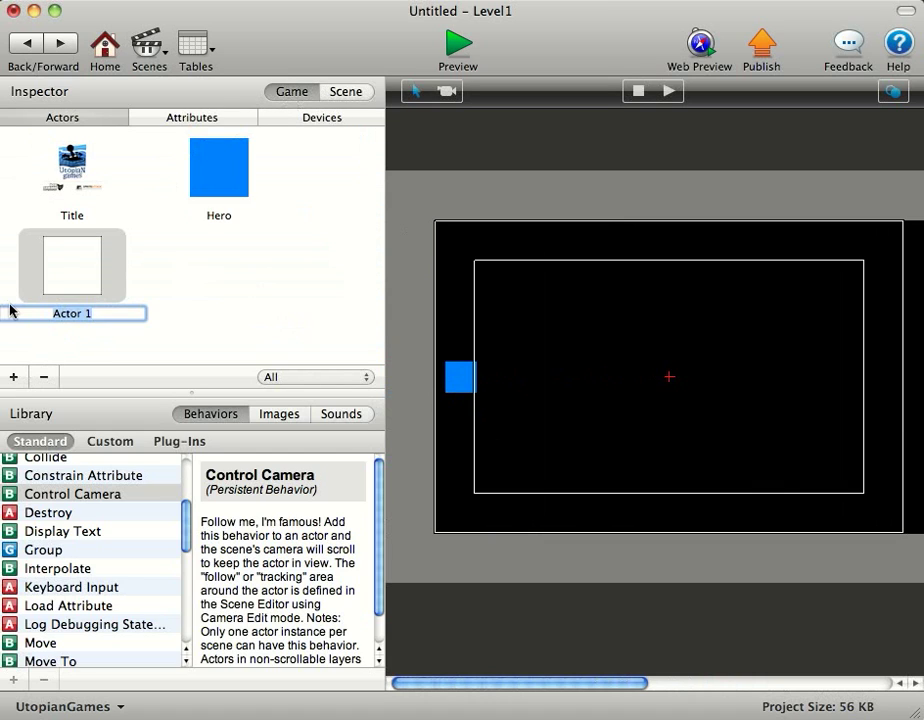
type("Blocker")
key("Return")
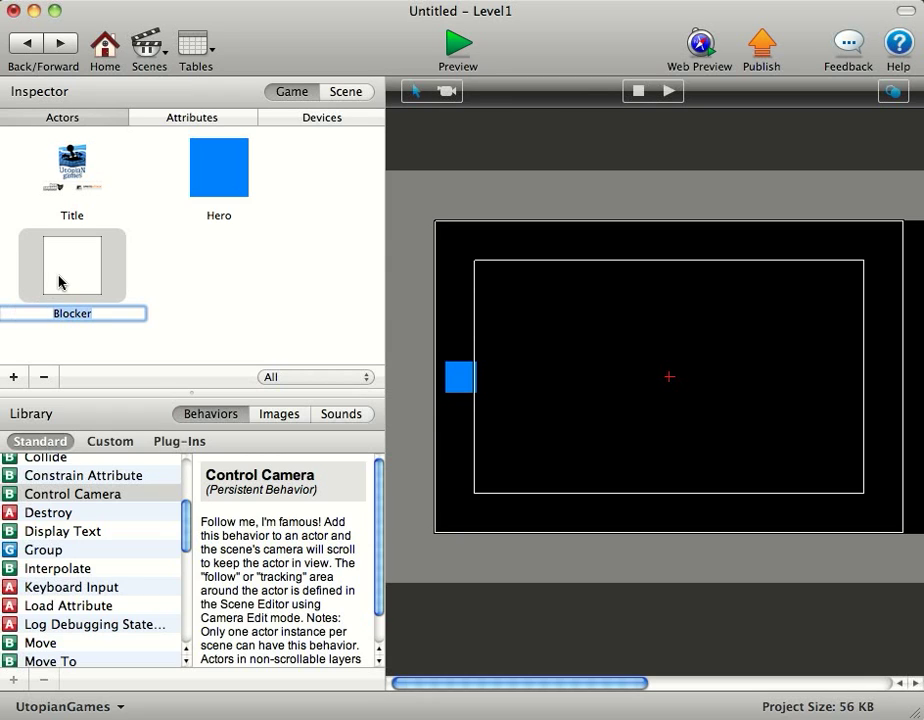
Step: Place two Blockers in Level1, make the right one taller and the left one wider, then preview
left_click_drag(58, 282, 559, 505)
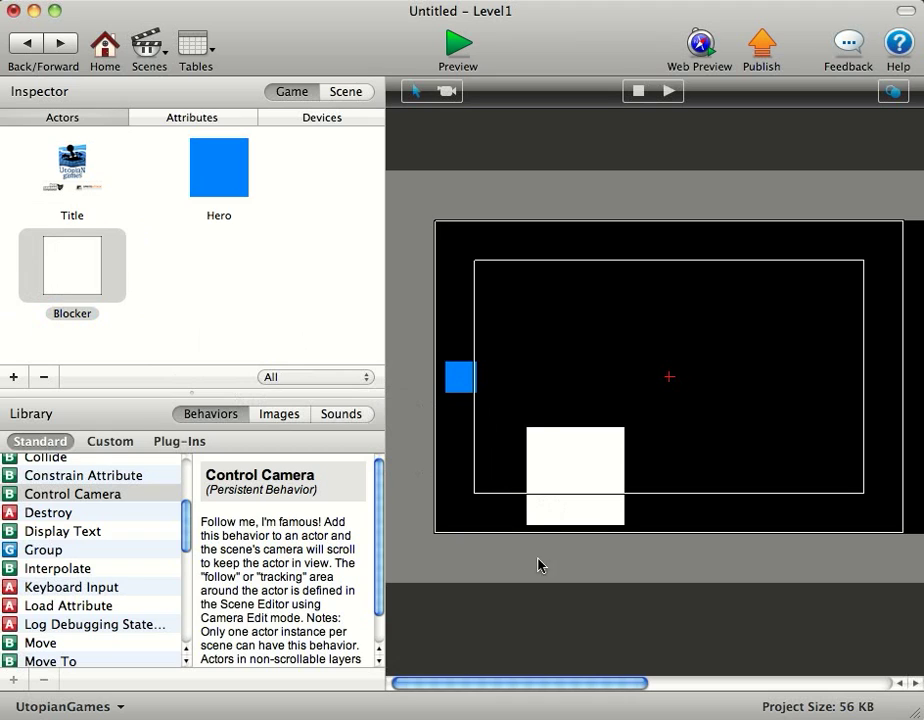
left_click_drag(91, 260, 837, 501)
left_click_drag(606, 687, 790, 690)
left_click_drag(87, 280, 801, 508)
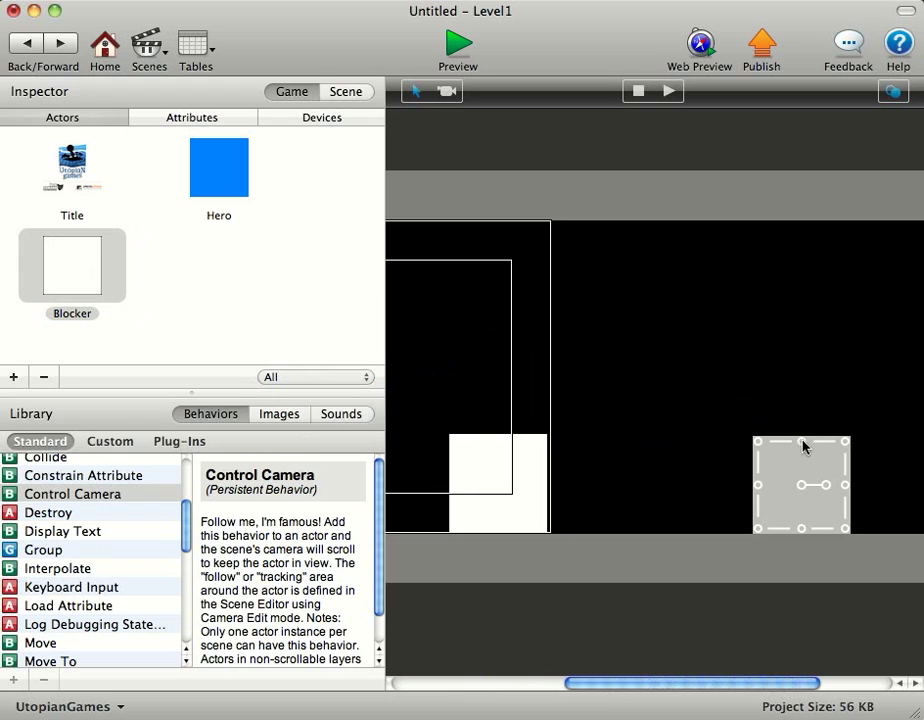
left_click_drag(804, 446, 800, 396)
left_click(489, 462)
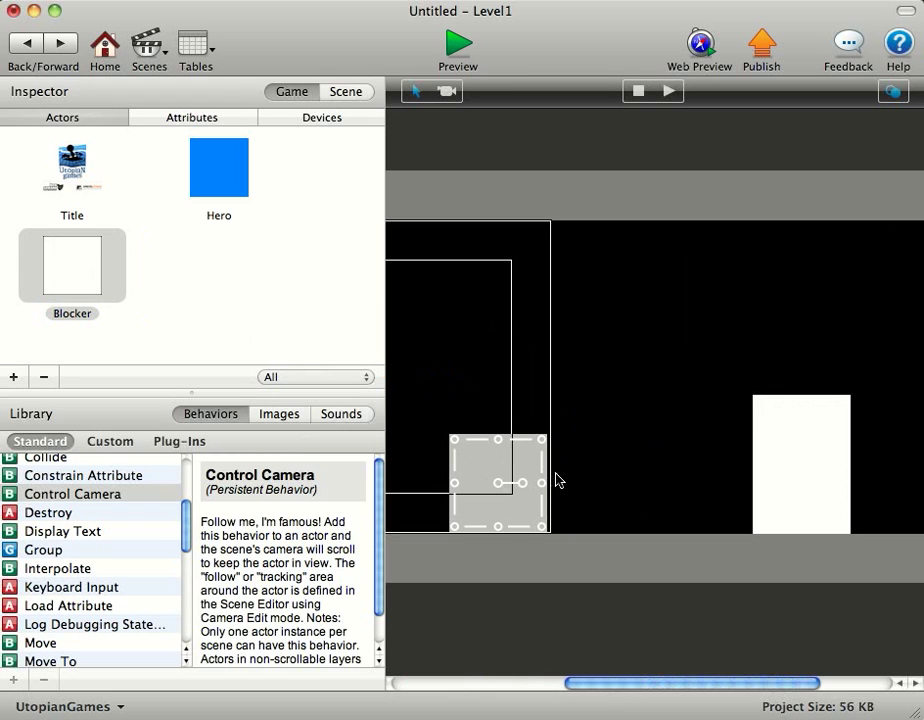
left_click_drag(546, 483, 643, 489)
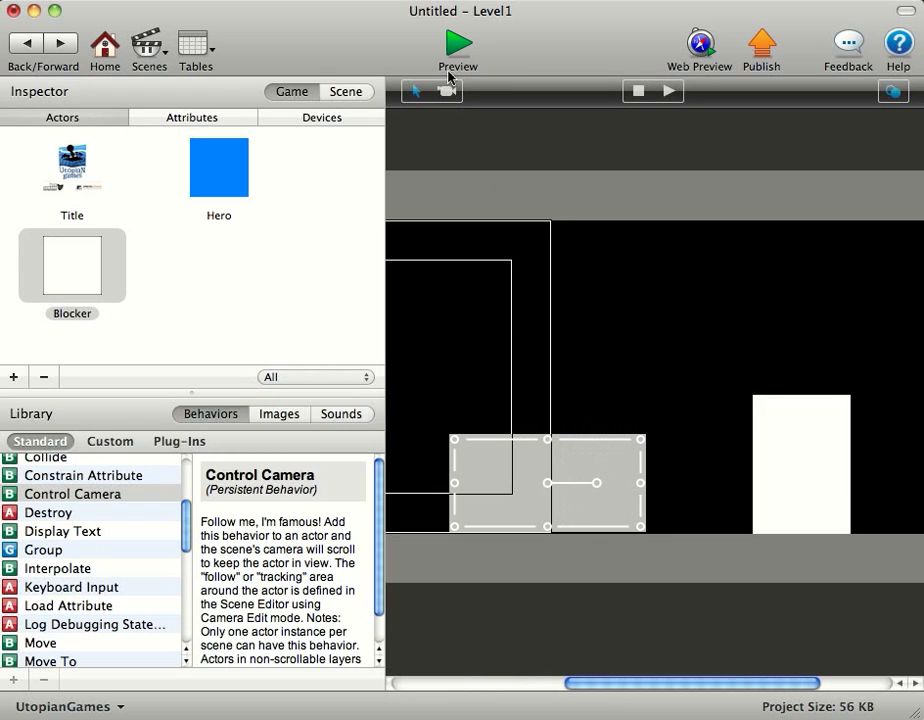
left_click(466, 38)
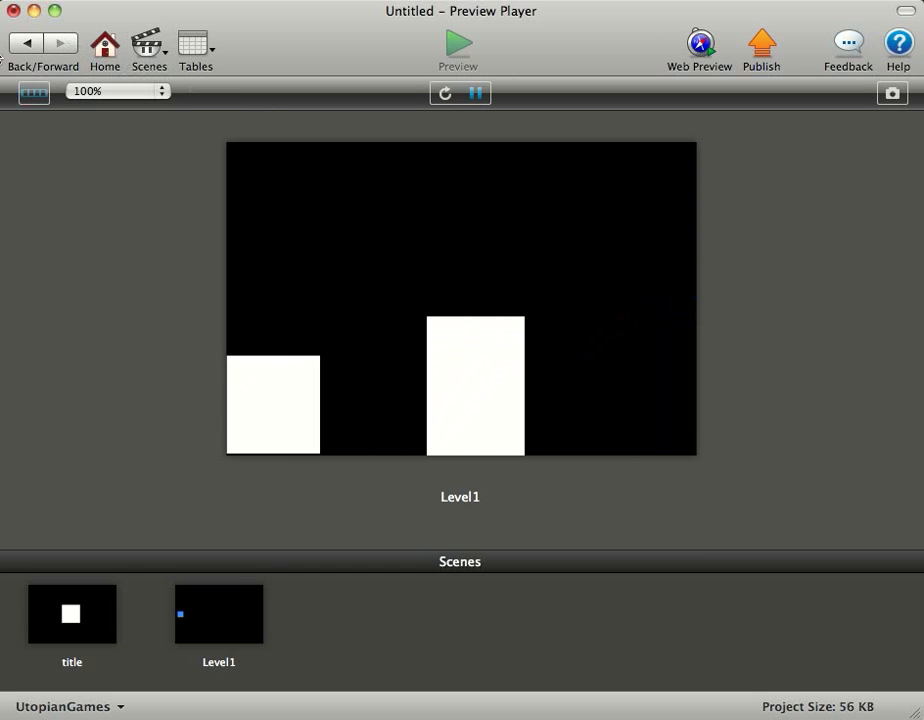
left_click(24, 42)
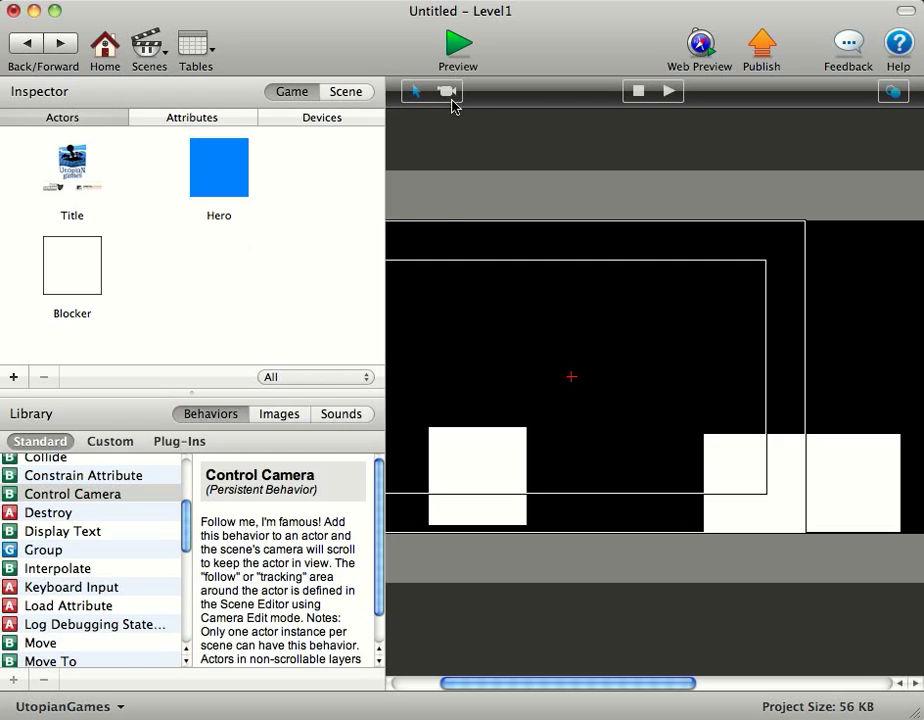
Step: Narrow Level1's camera tracking area to a thin vertical line at screen centre
left_click_drag(484, 683, 442, 685)
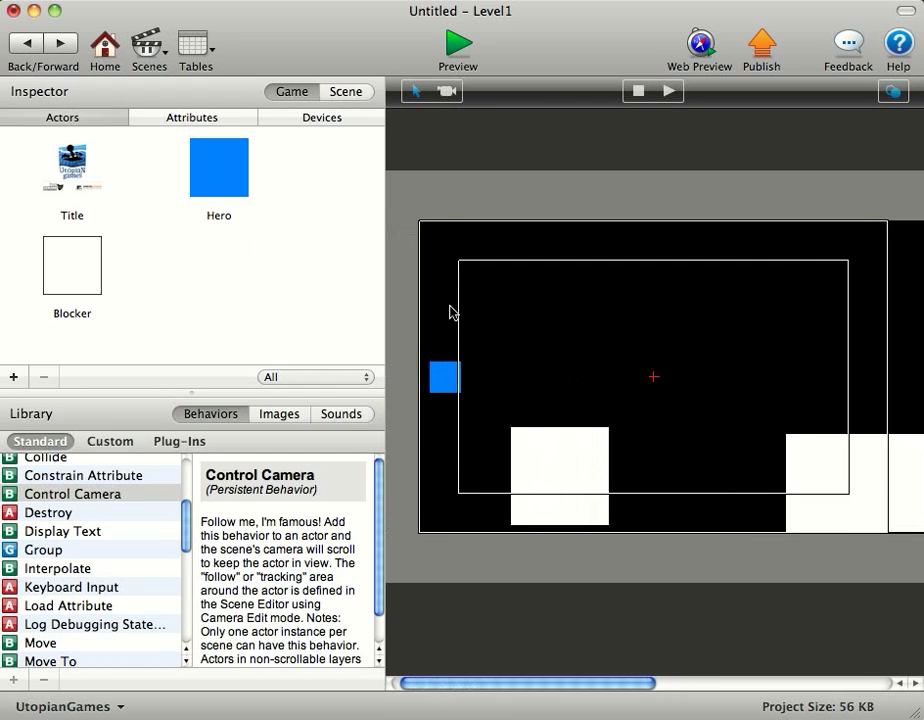
left_click(446, 91)
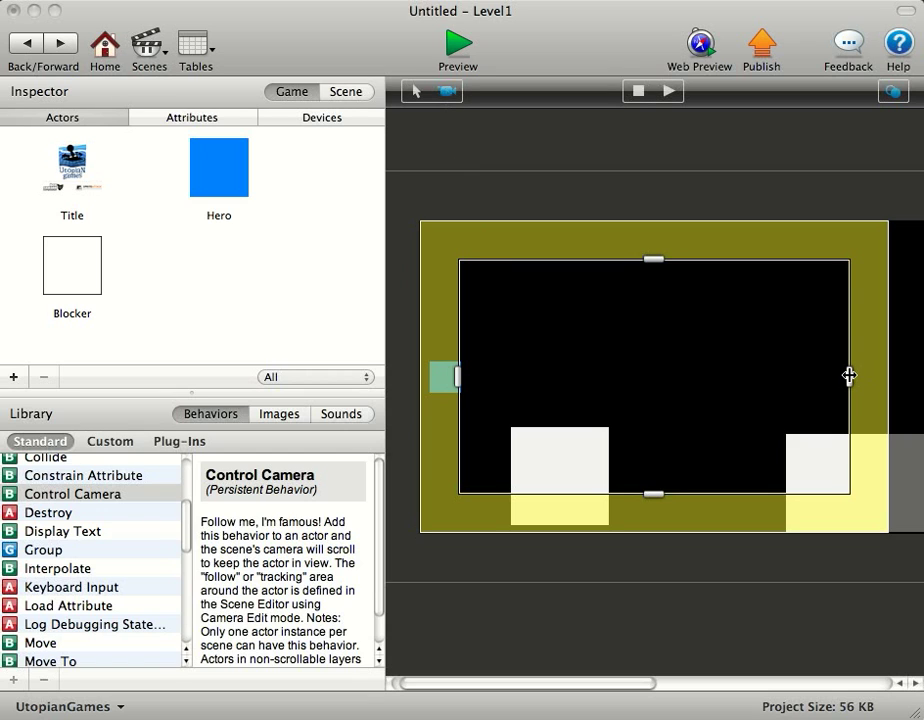
left_click_drag(849, 375, 691, 375)
mouse_move(653, 262)
left_mouse_down()
mouse_move(652, 270)
mouse_move(653, 255)
left_mouse_up()
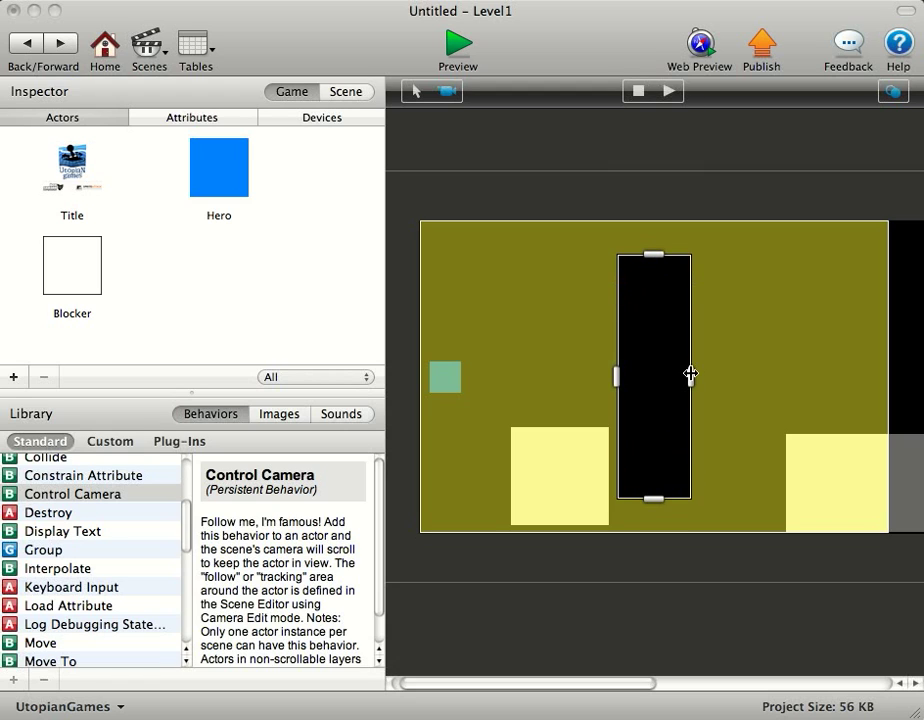
left_click_drag(691, 375, 602, 384)
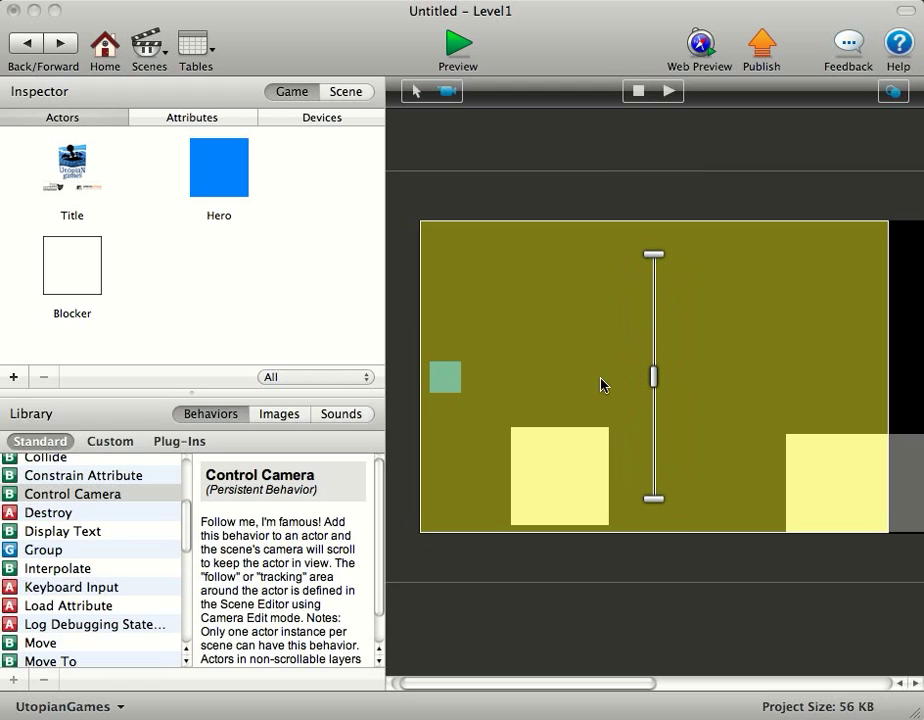
left_click(459, 50)
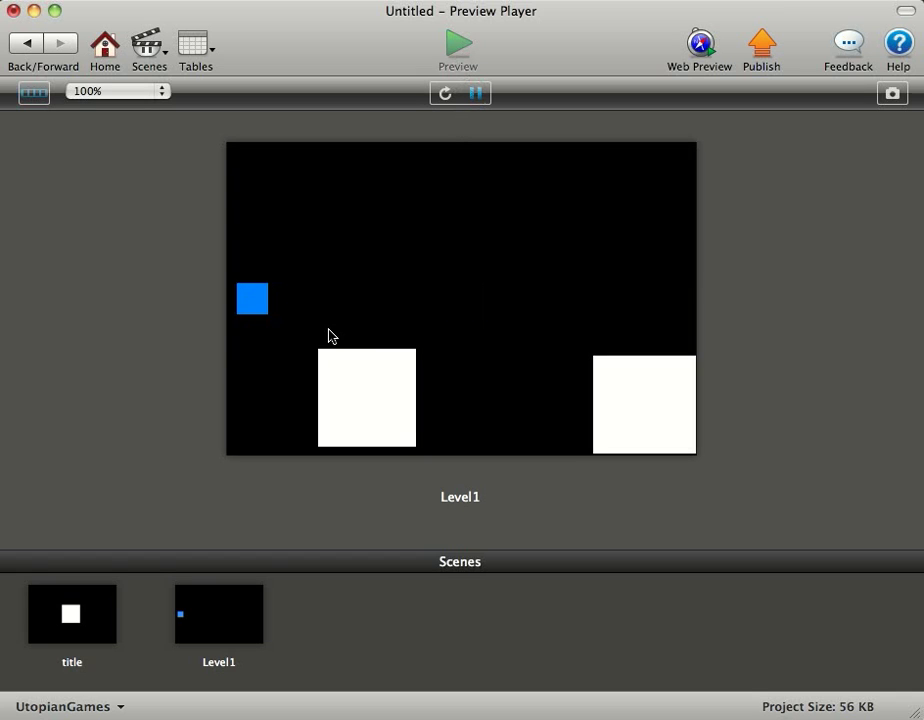
key("Right")
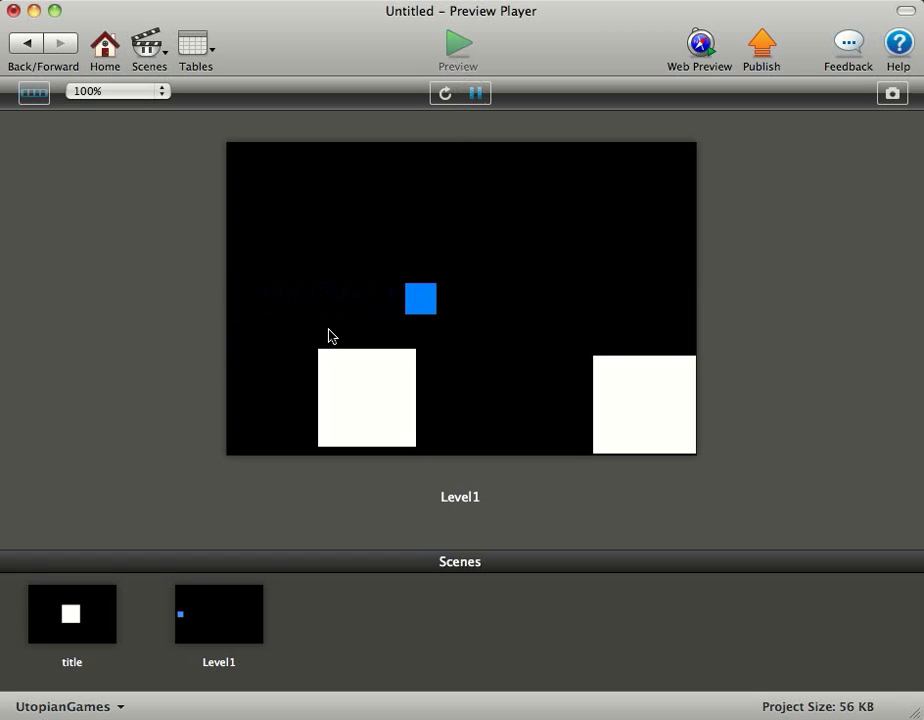
key("Right")
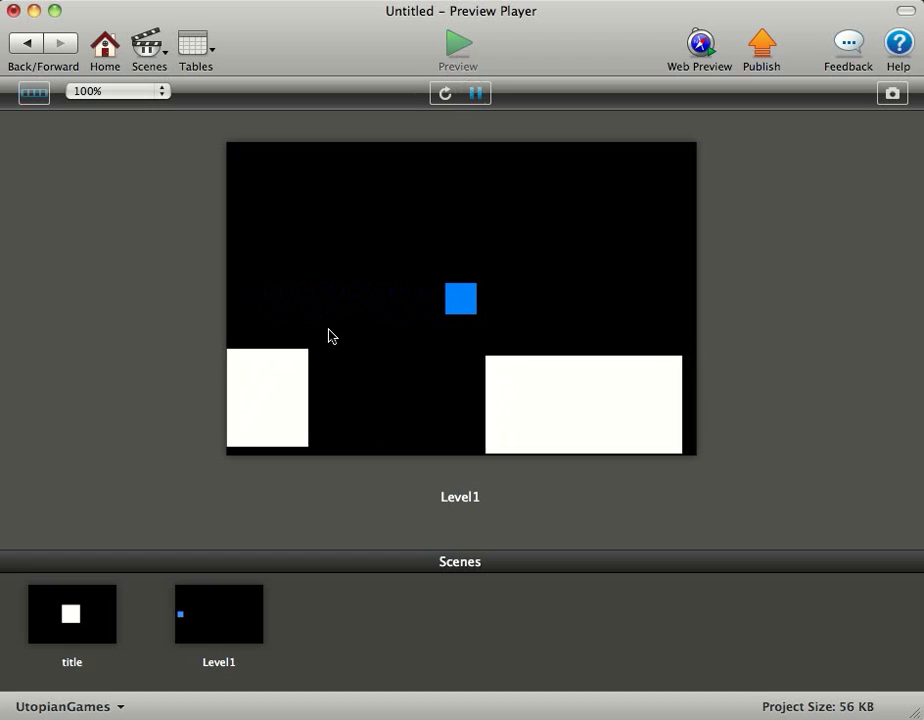
key("Right")
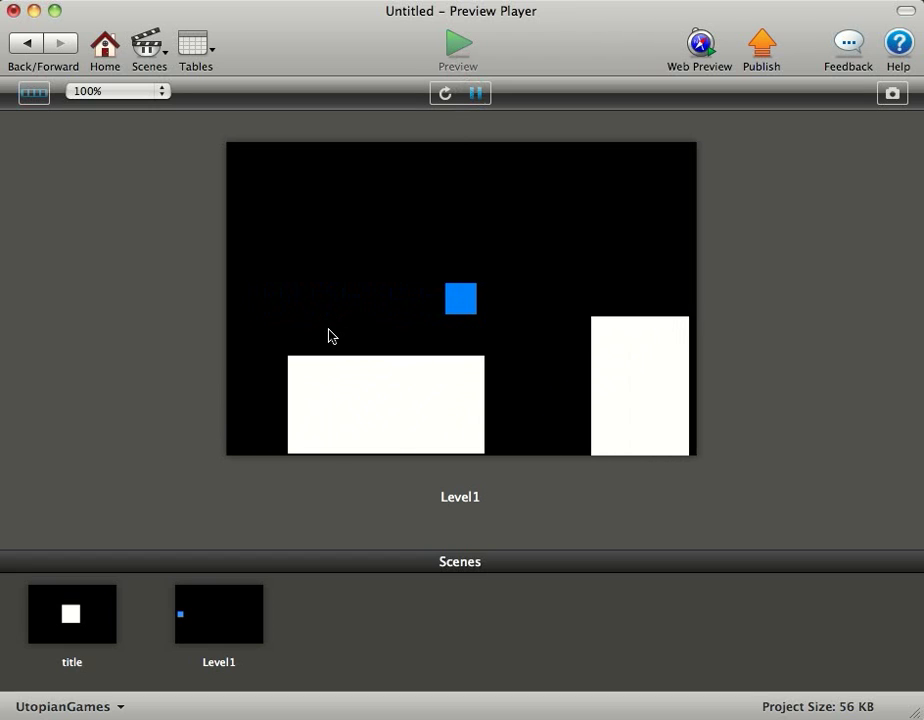
key("Right")
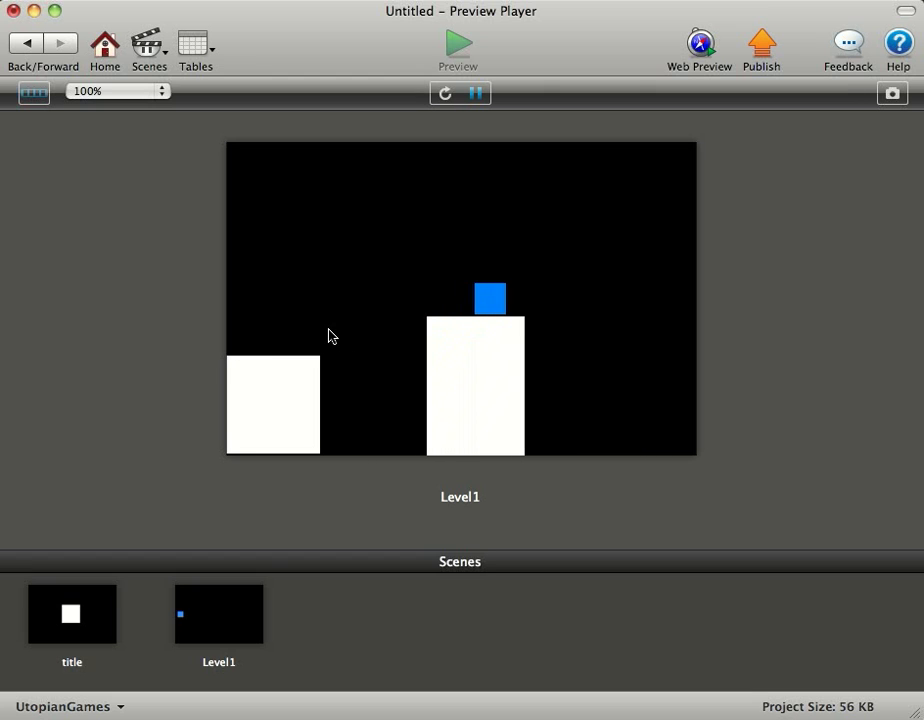
key("Right")
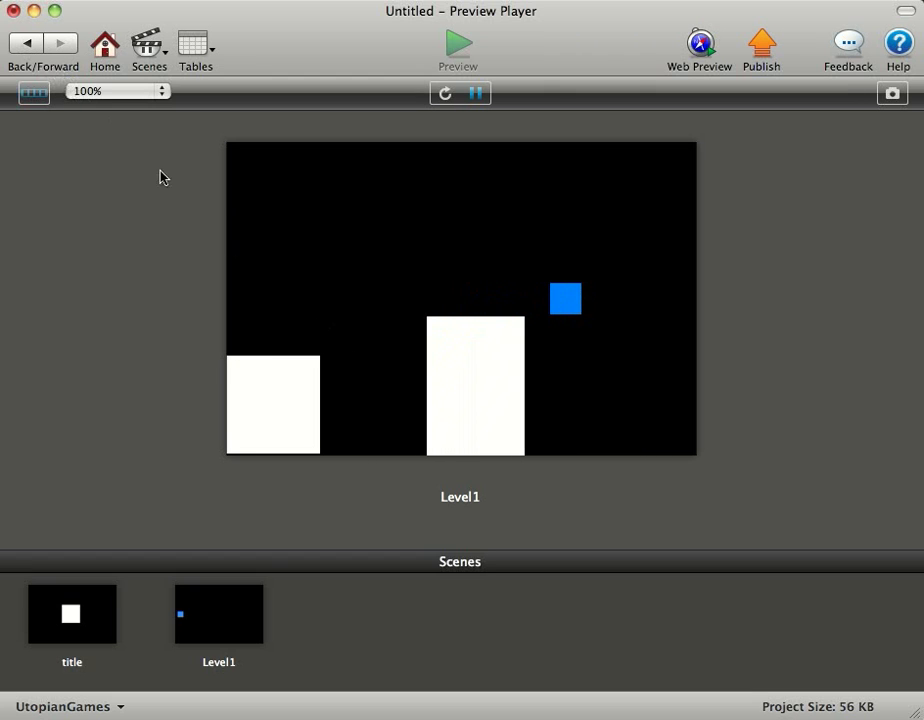
left_click(26, 46)
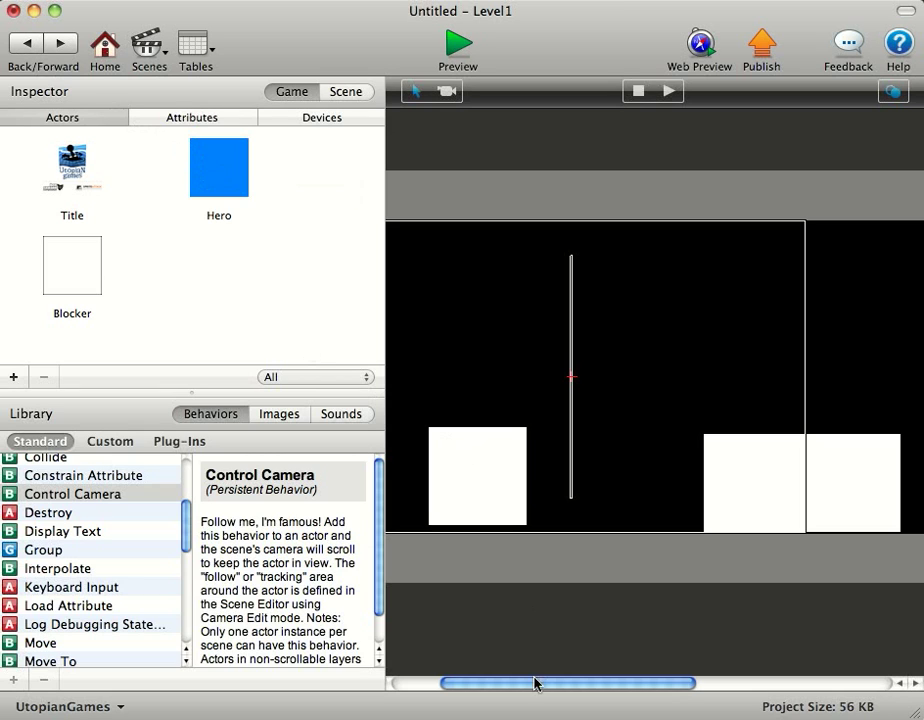
left_click_drag(536, 683, 490, 683)
left_click(598, 469)
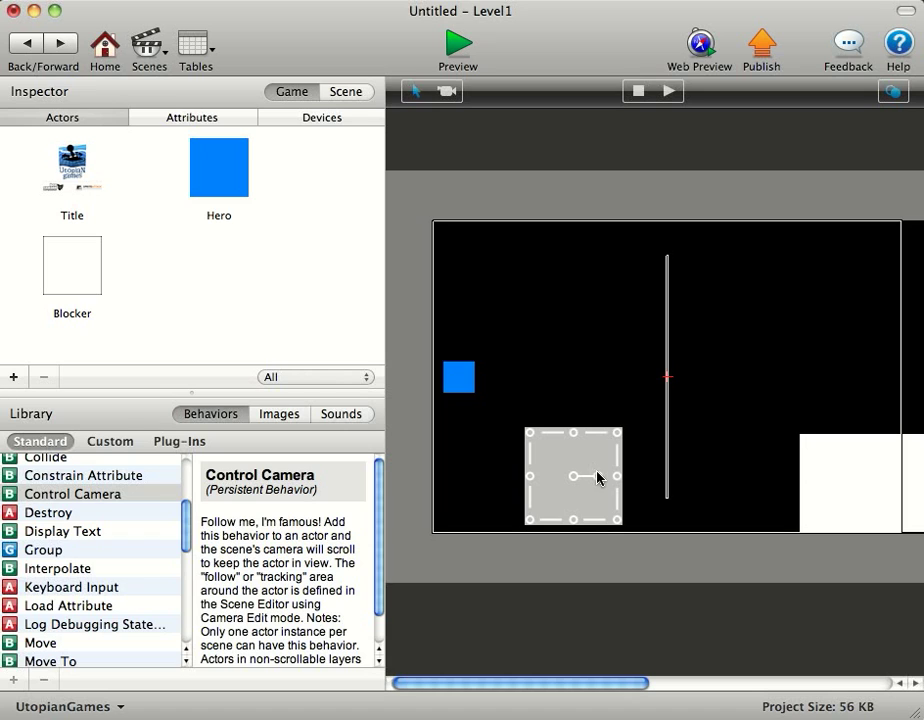
left_click_drag(598, 478, 611, 435)
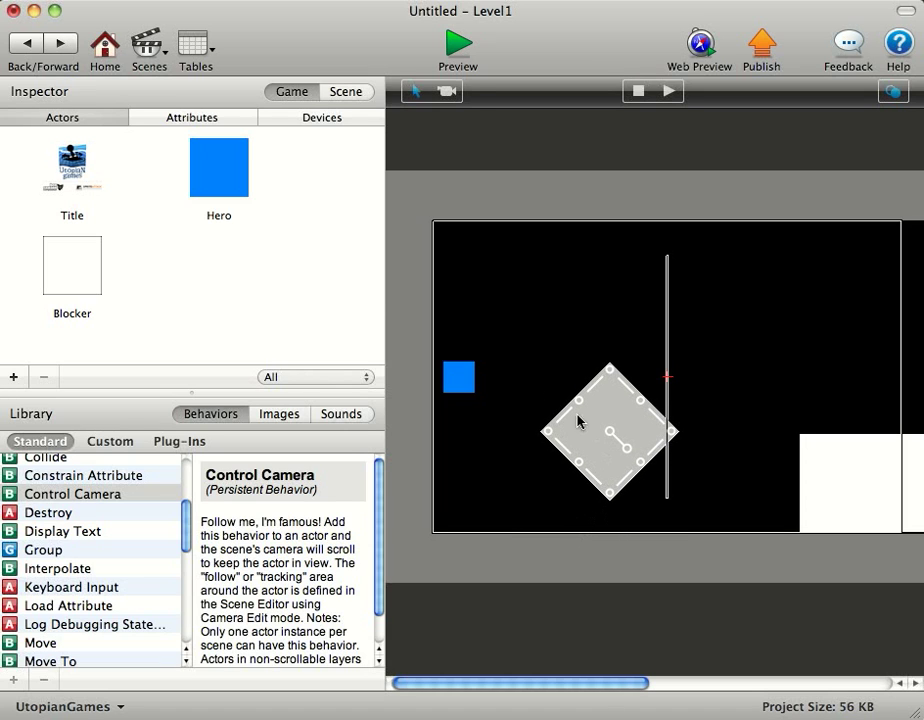
Step: Give Hero a Collide behavior bouncing off Blocker actors, then preview Level1
double_click(208, 182)
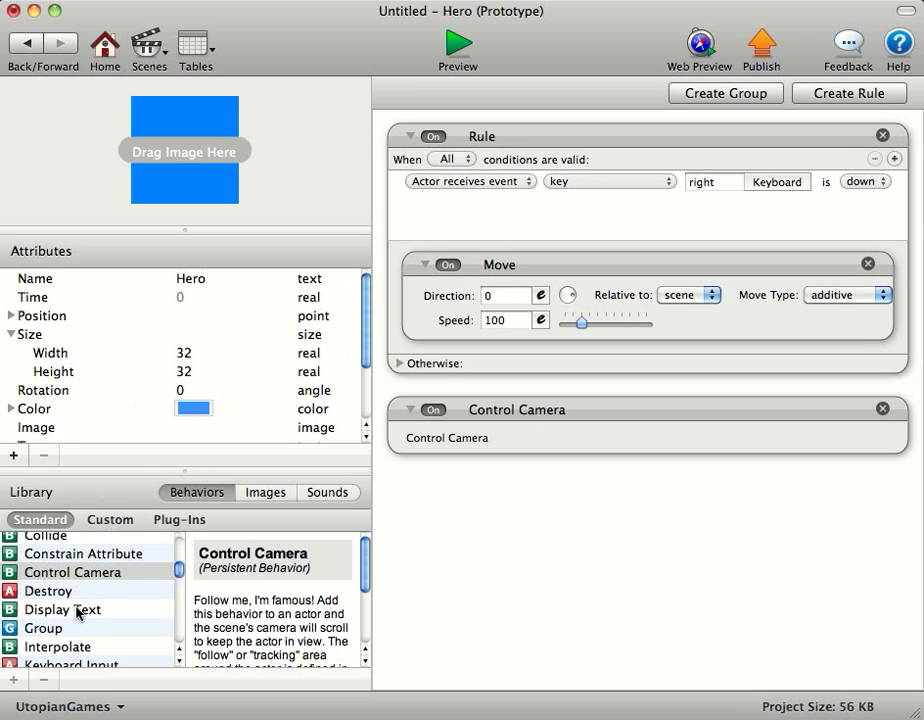
scroll(78, 612, "down", 1)
scroll(78, 612, "up", 2)
left_click_drag(60, 555, 520, 520)
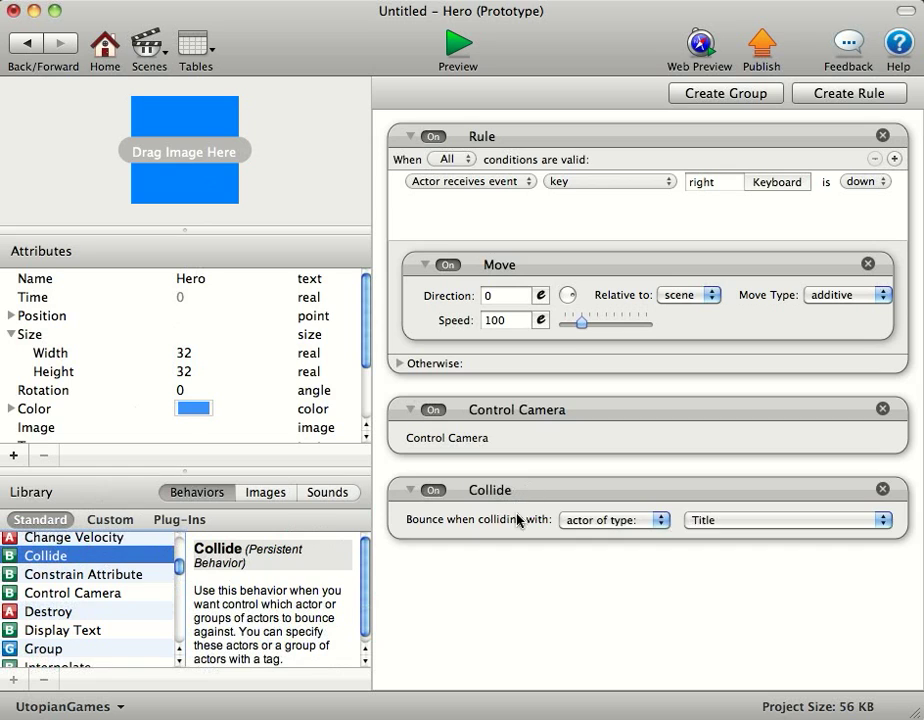
left_click(887, 520)
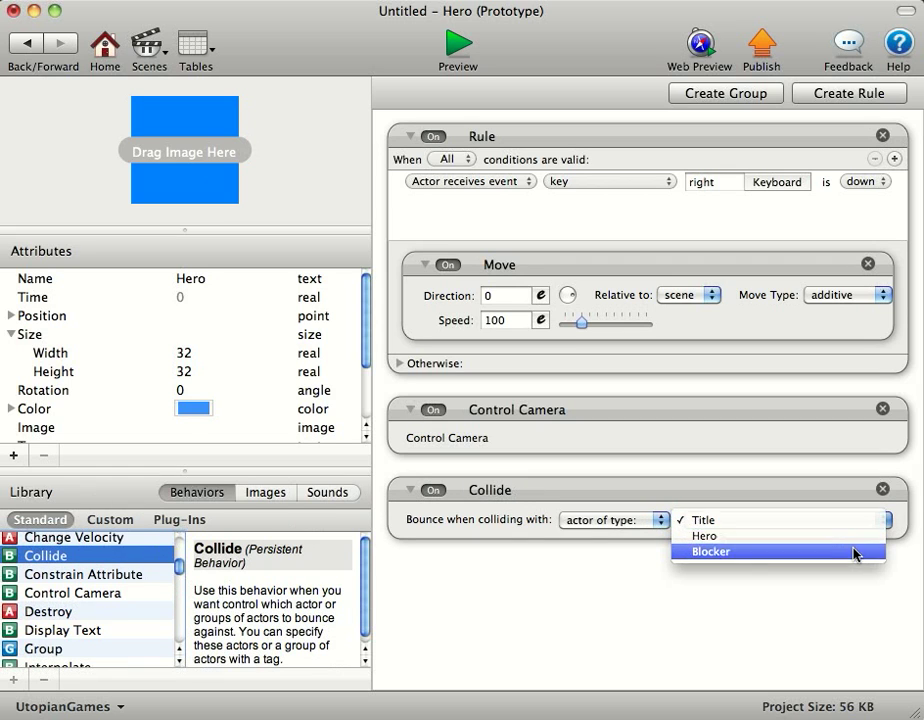
left_click(857, 553)
left_click(458, 45)
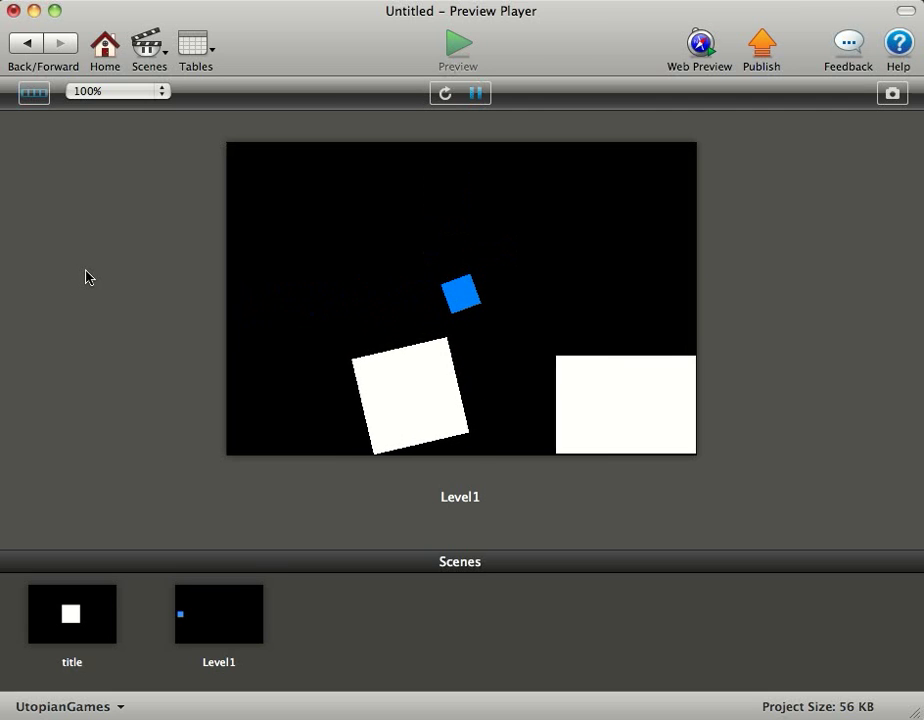
Step: Uncheck Movable in the Blocker actor's Physics settings, then preview Level1 again
left_click(28, 44)
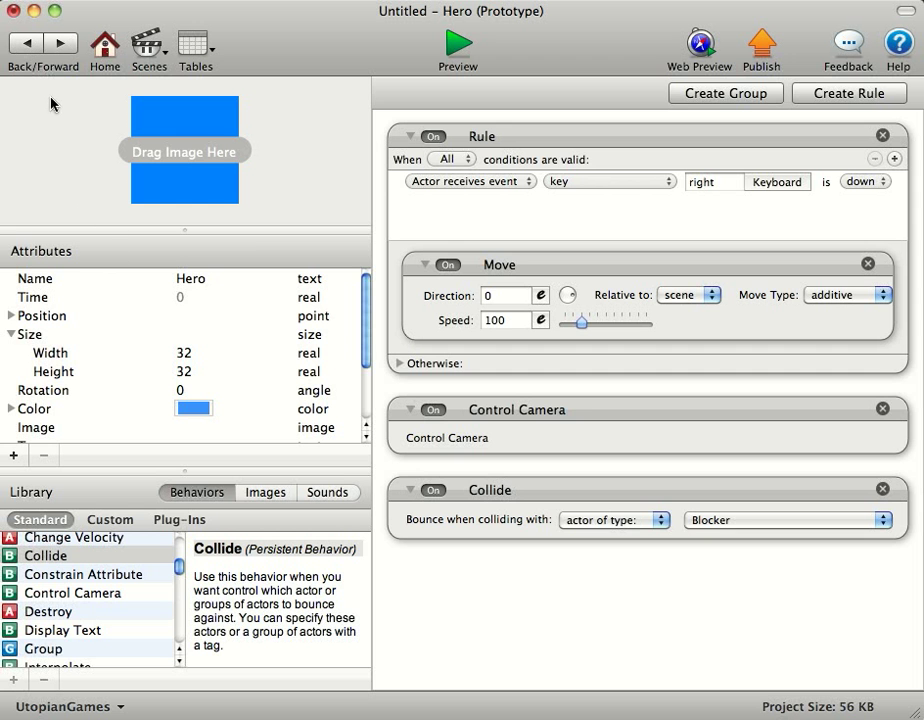
left_click(31, 44)
double_click(74, 295)
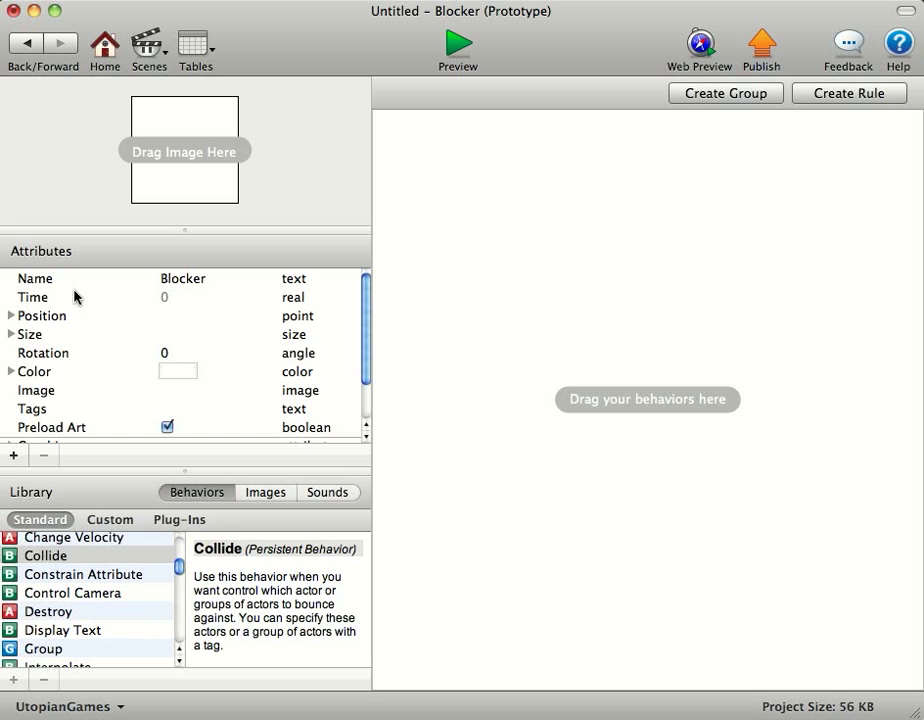
scroll(135, 387, "down", 3)
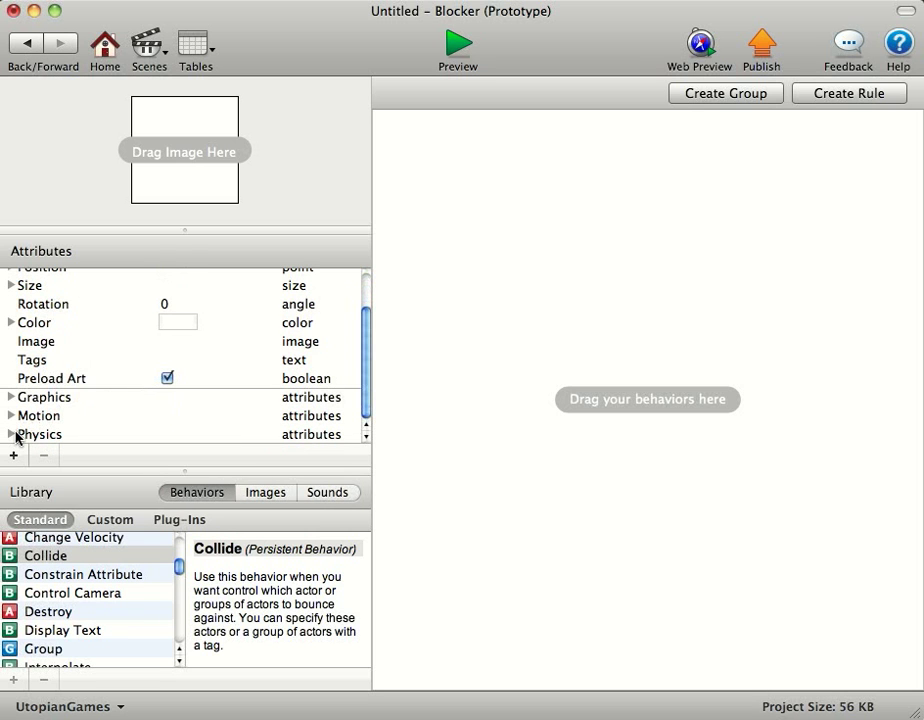
left_click(12, 435)
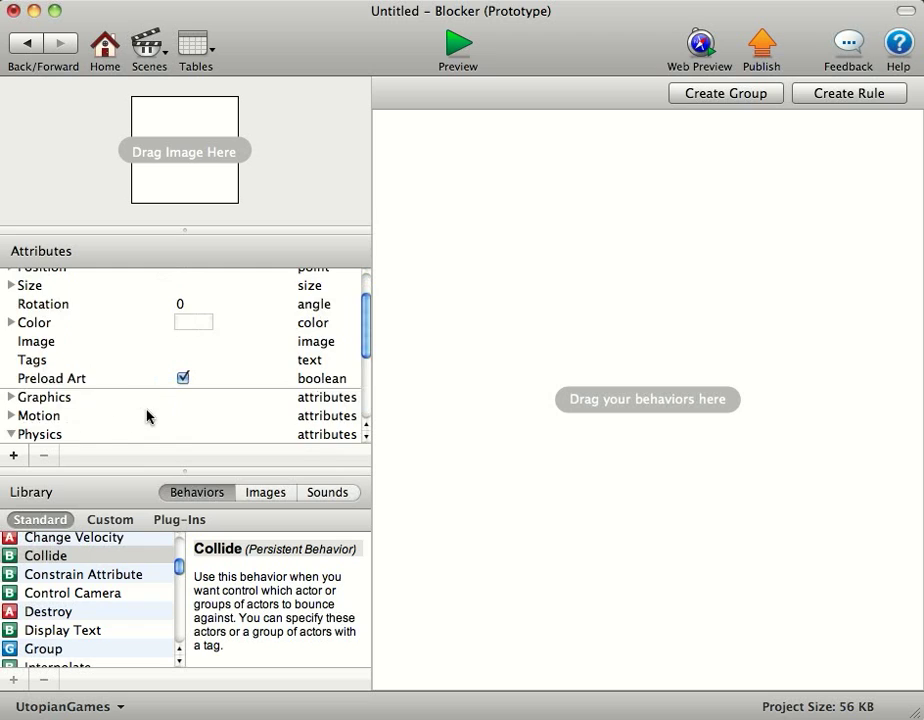
scroll(150, 405, "down", 5)
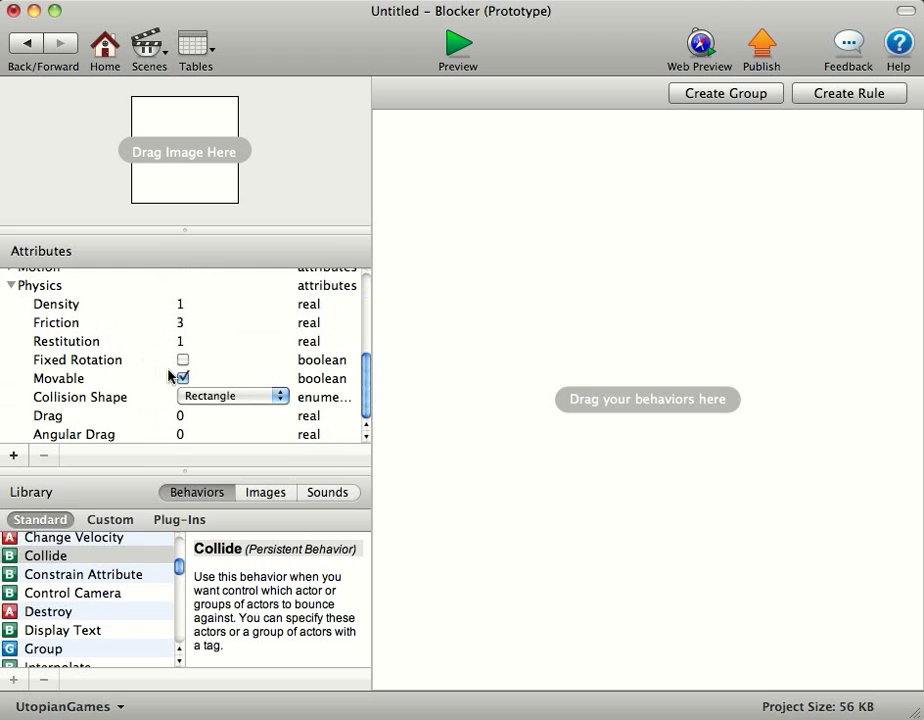
left_click(182, 378)
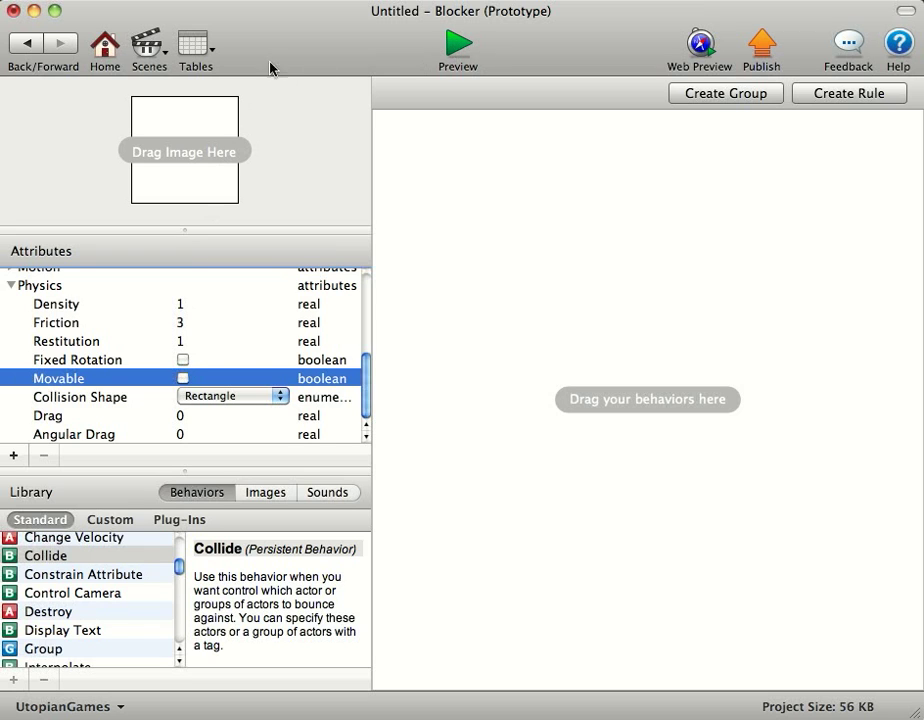
left_click(24, 44)
left_click(455, 45)
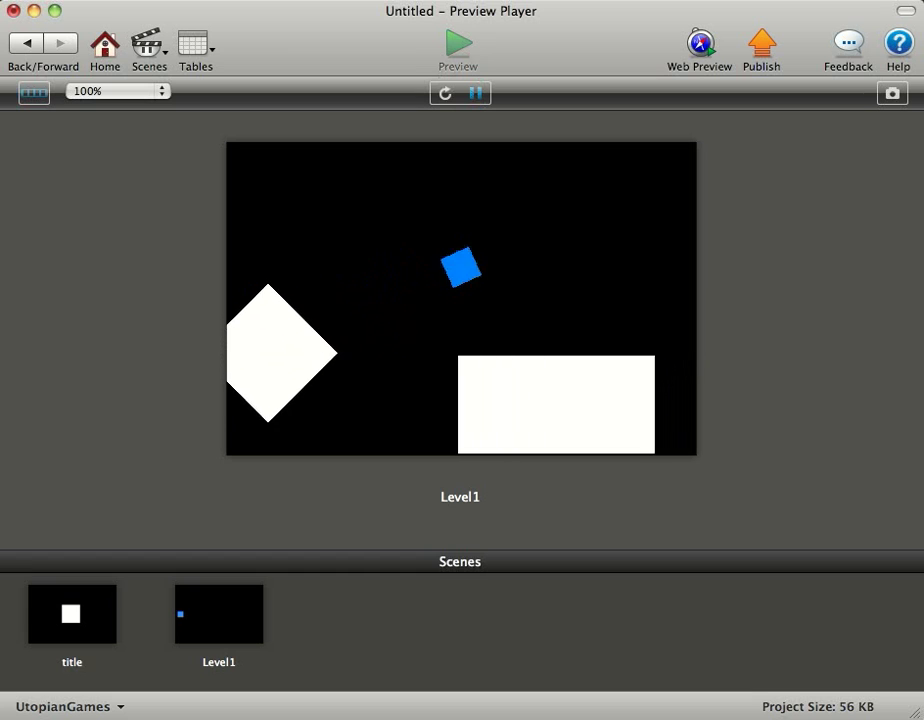
Step: Set the Blocker actor's Physics Restitution to 0
left_click(24, 48)
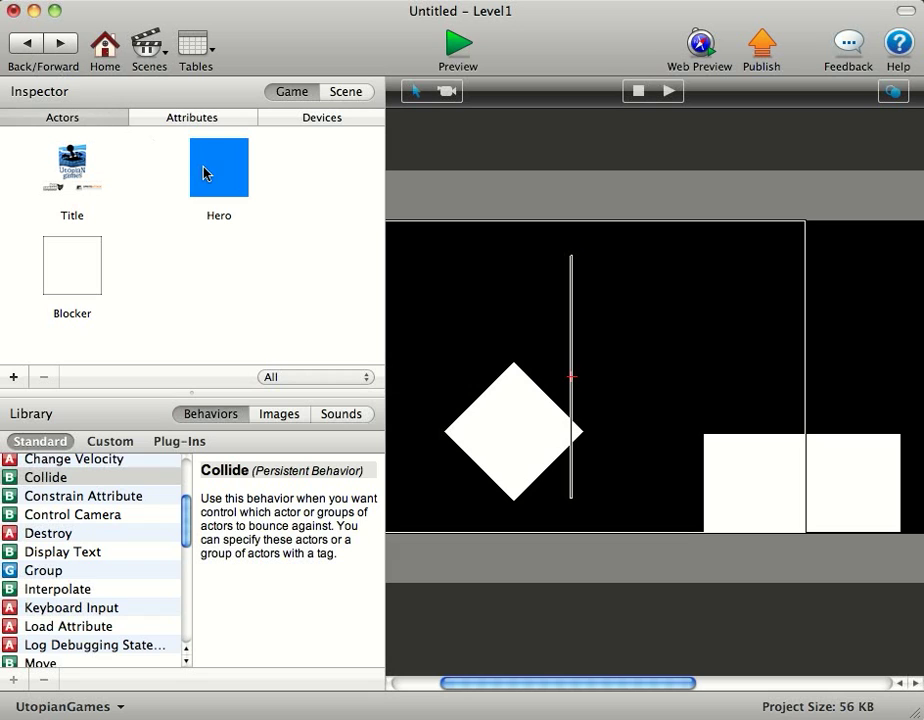
double_click(68, 270)
scroll(128, 350, "down", 5)
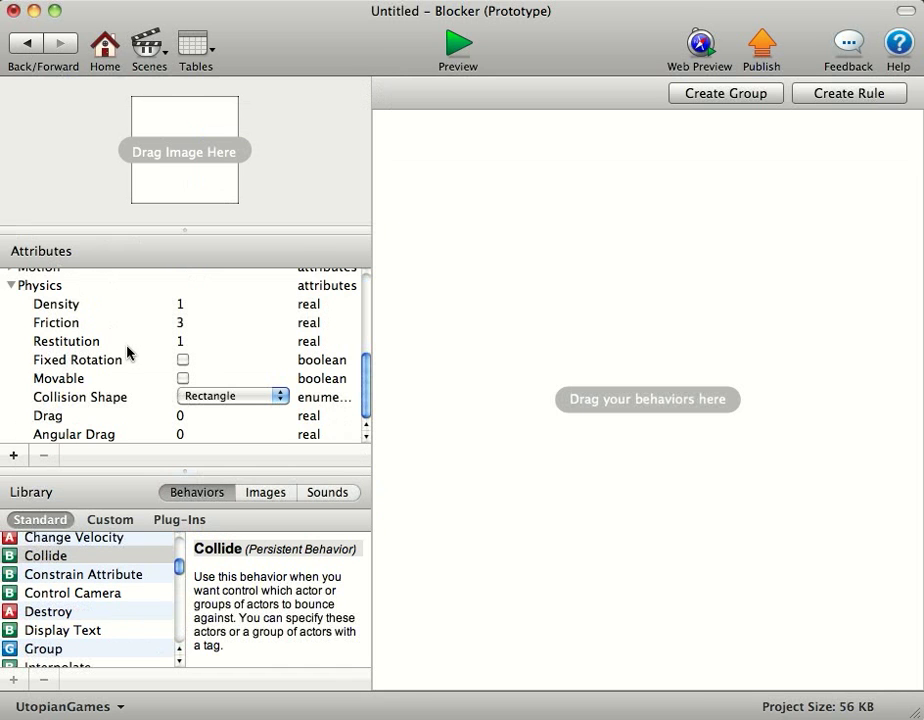
double_click(181, 343)
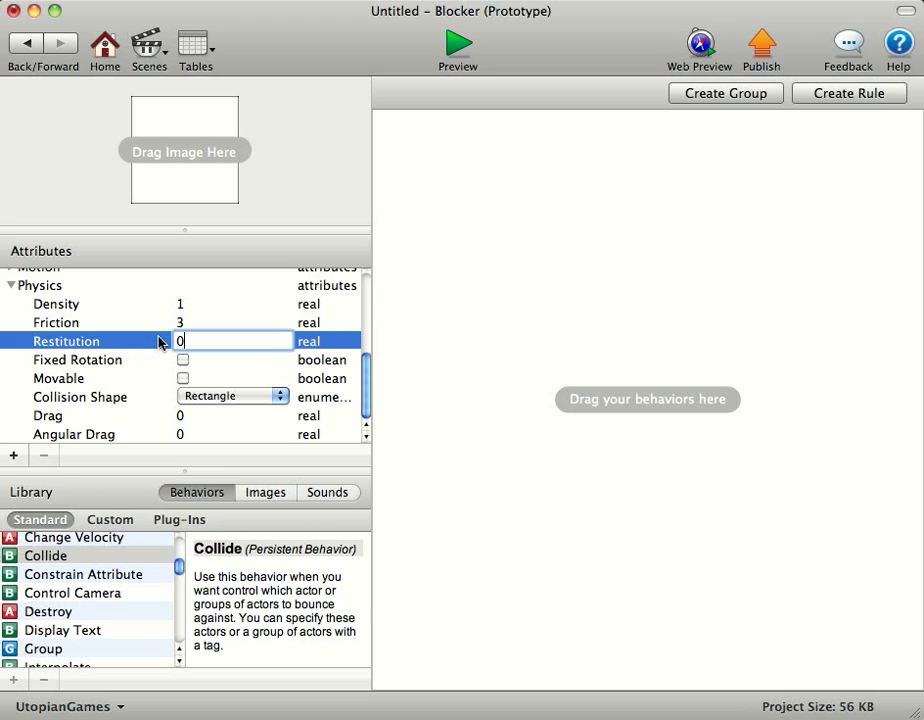
Step: Set the Hero actor's Physics Restitution to 0 and preview the game
left_click(37, 47)
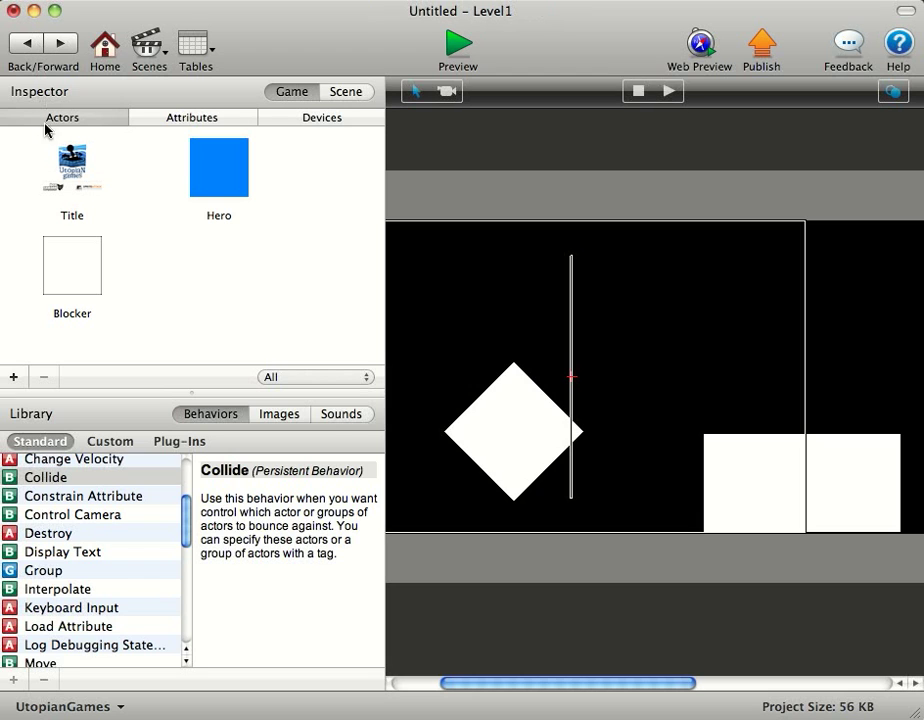
double_click(229, 184)
scroll(114, 327, "down", 3)
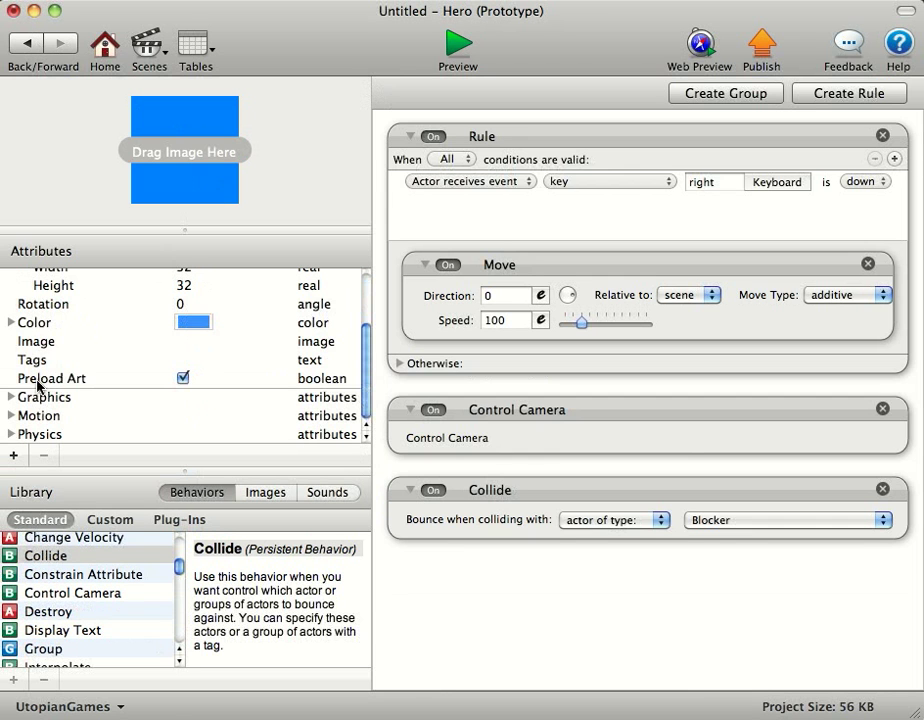
left_click(11, 436)
scroll(147, 394, "down", 3)
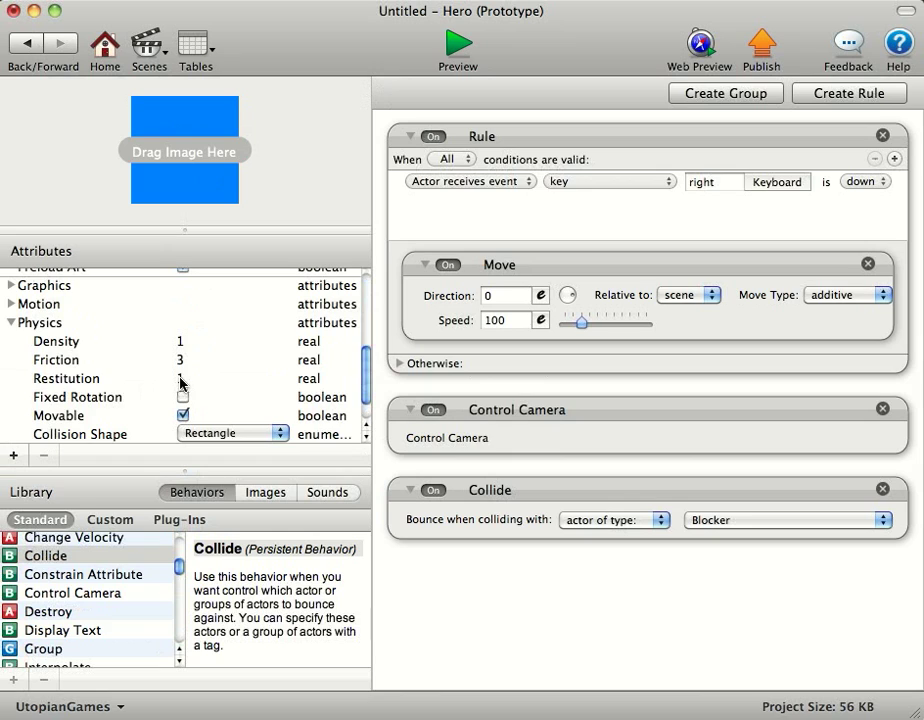
double_click(181, 380)
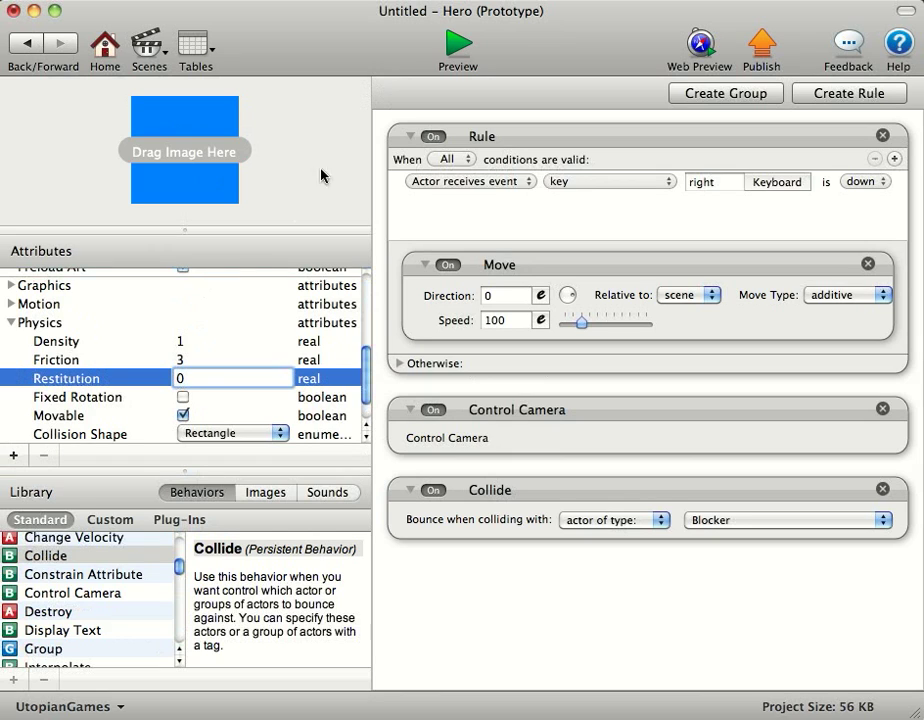
left_click(465, 42)
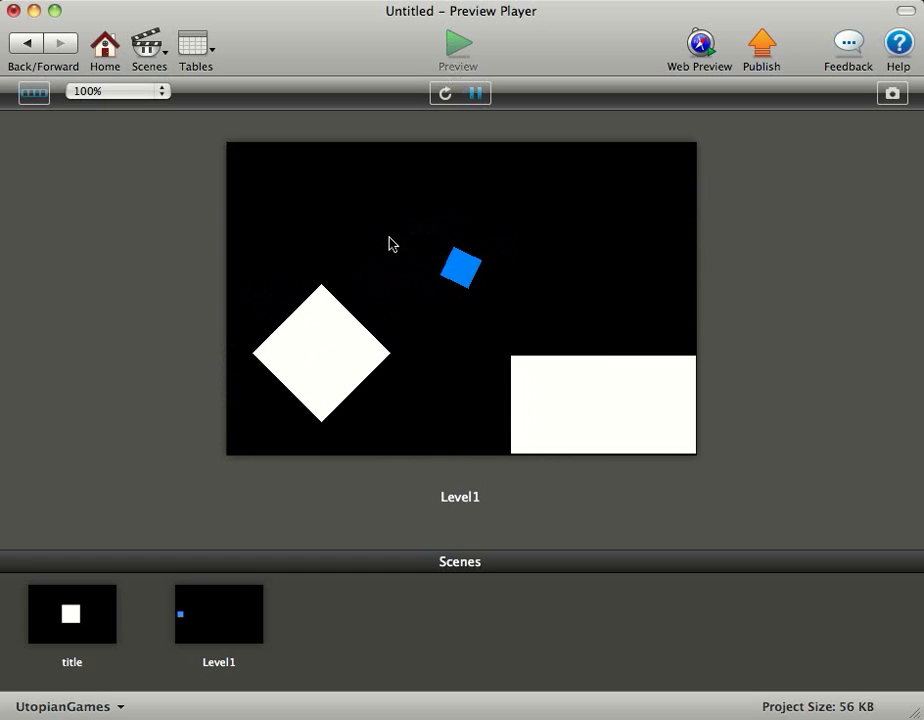
Step: Check Fixed Rotation for the Hero, then preview Level1 to see it stay upright
left_click(25, 41)
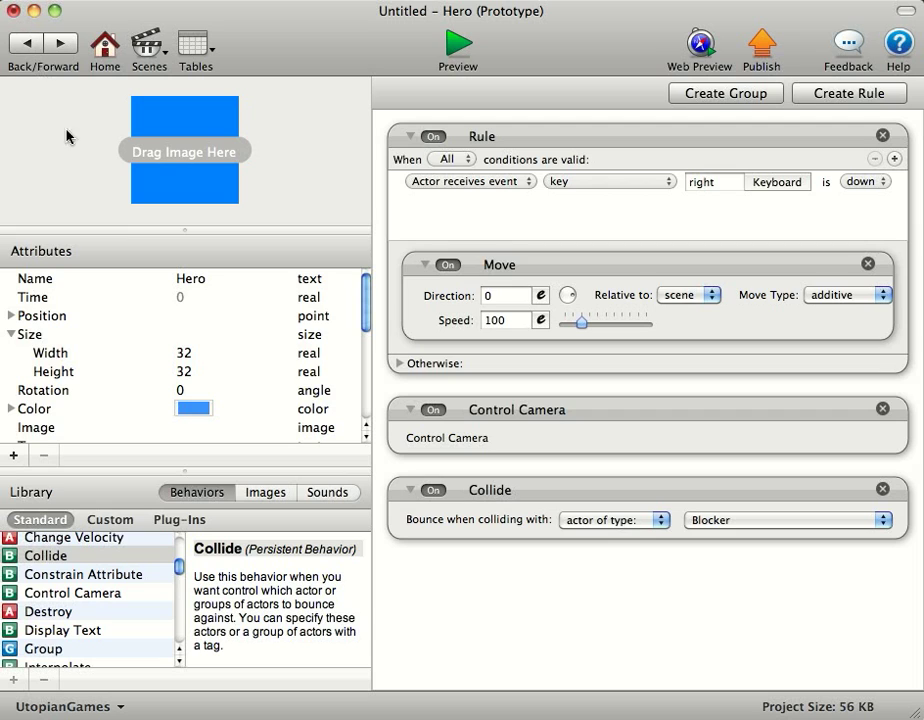
scroll(212, 334, "down", 8)
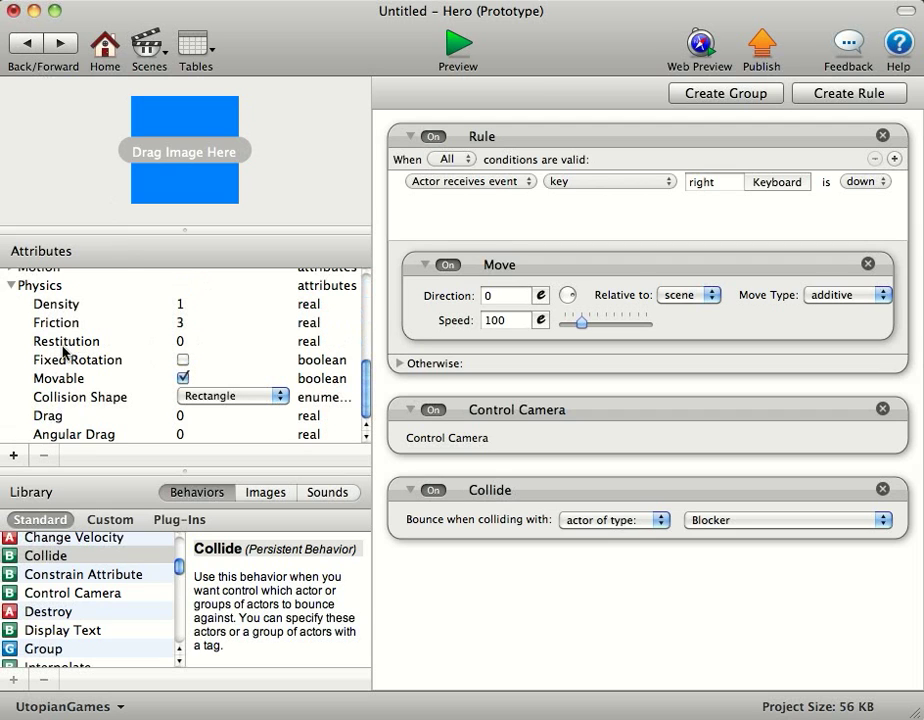
left_click(183, 360)
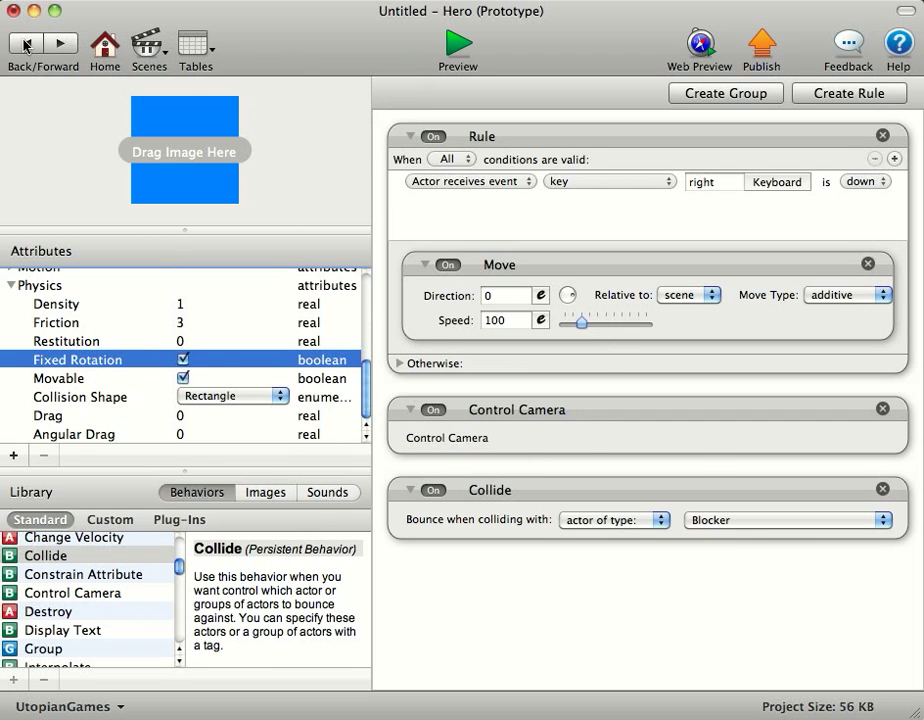
left_click(25, 43)
left_click(459, 45)
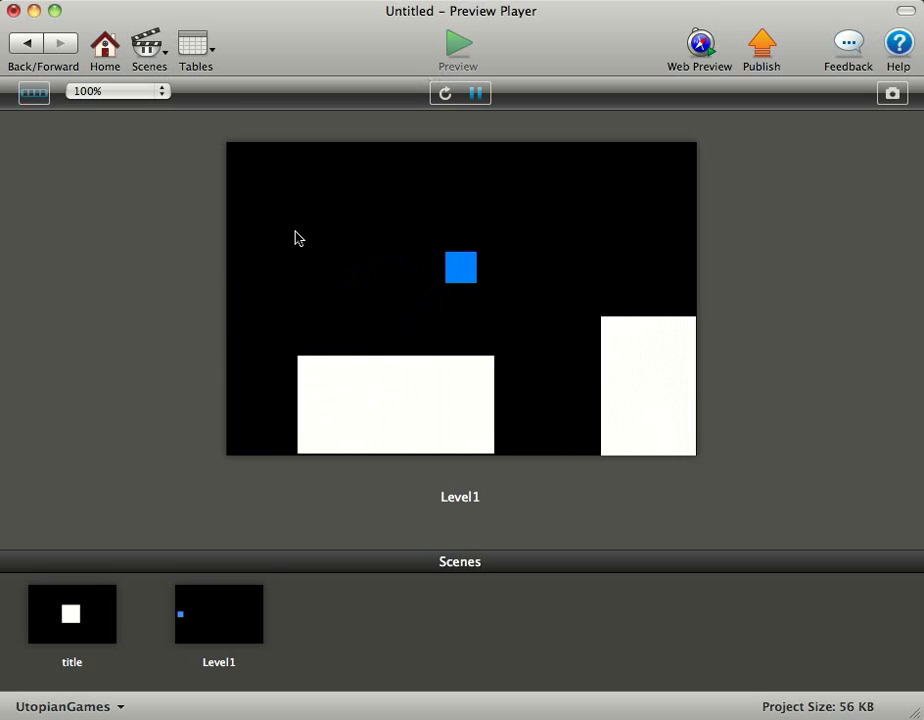
Step: Add a new actor named 'Bullets' and make its colour red
left_click(27, 42)
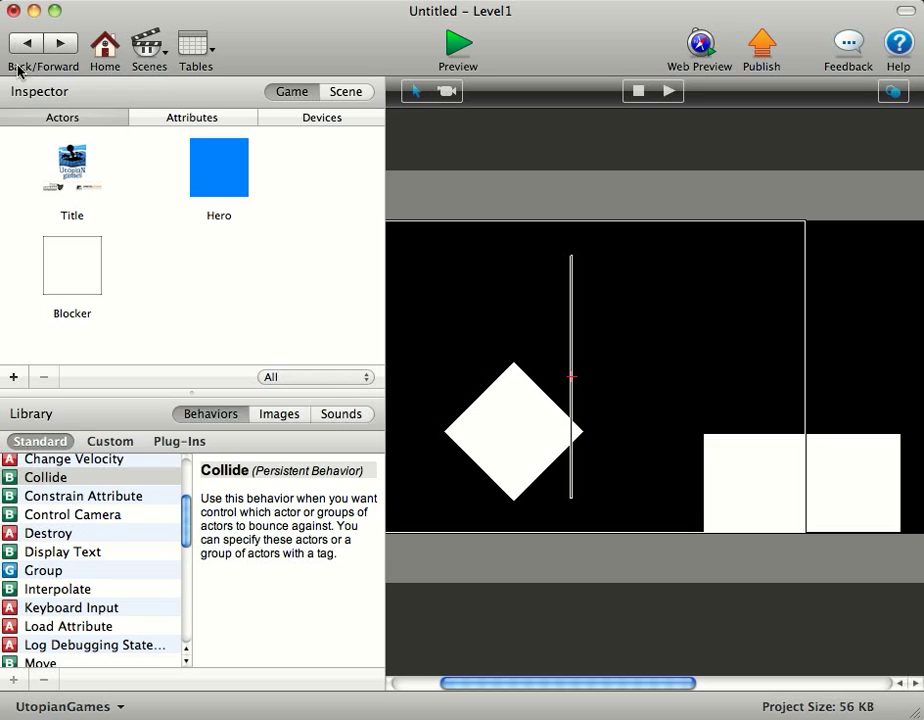
left_click(14, 377)
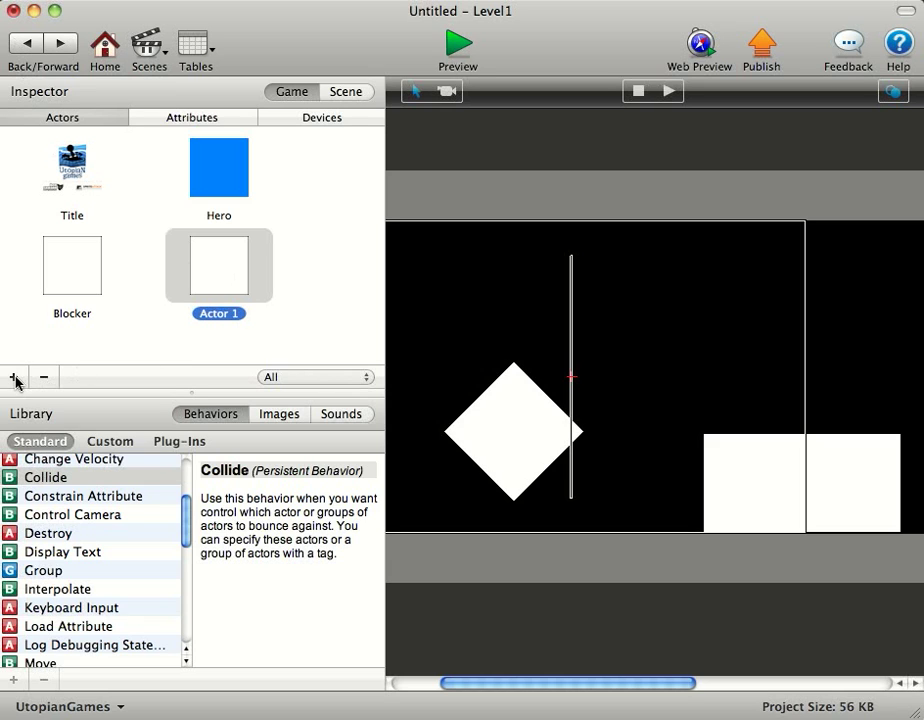
double_click(174, 315)
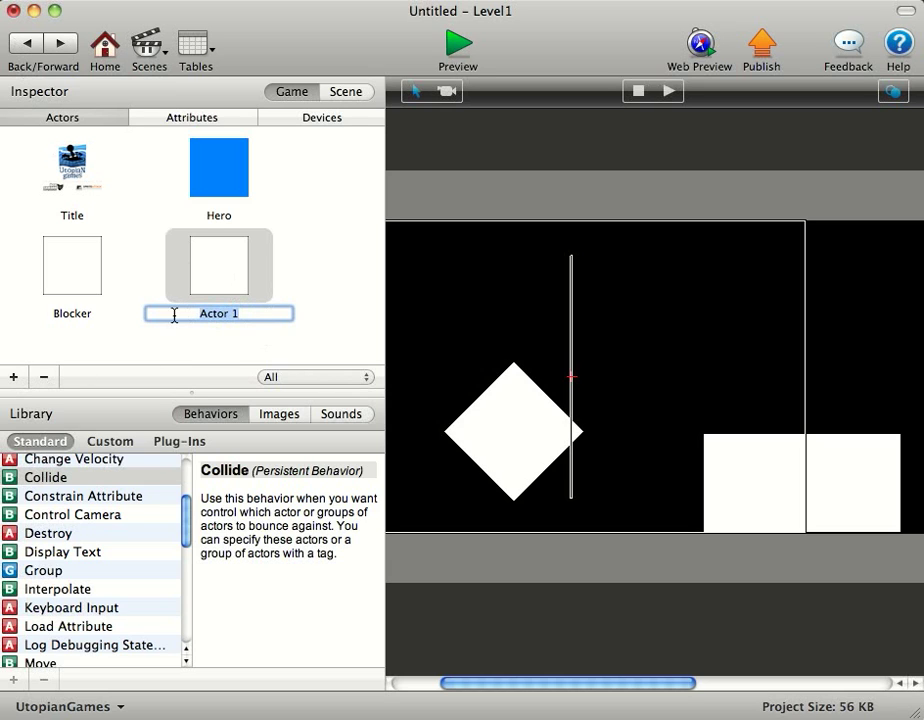
type("Bullets")
double_click(238, 266)
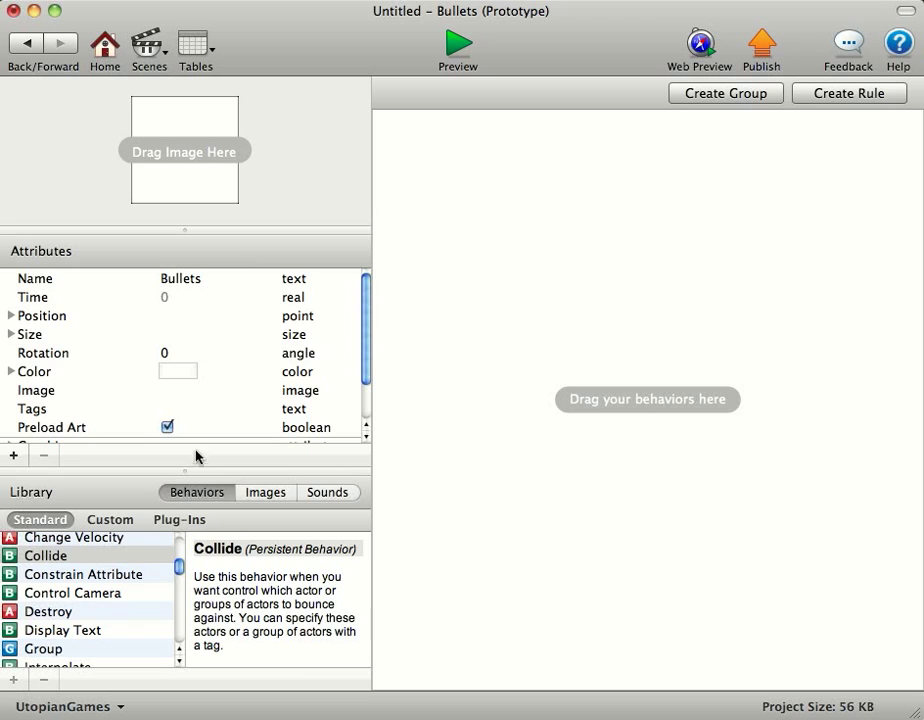
left_click(178, 372)
left_click(288, 551)
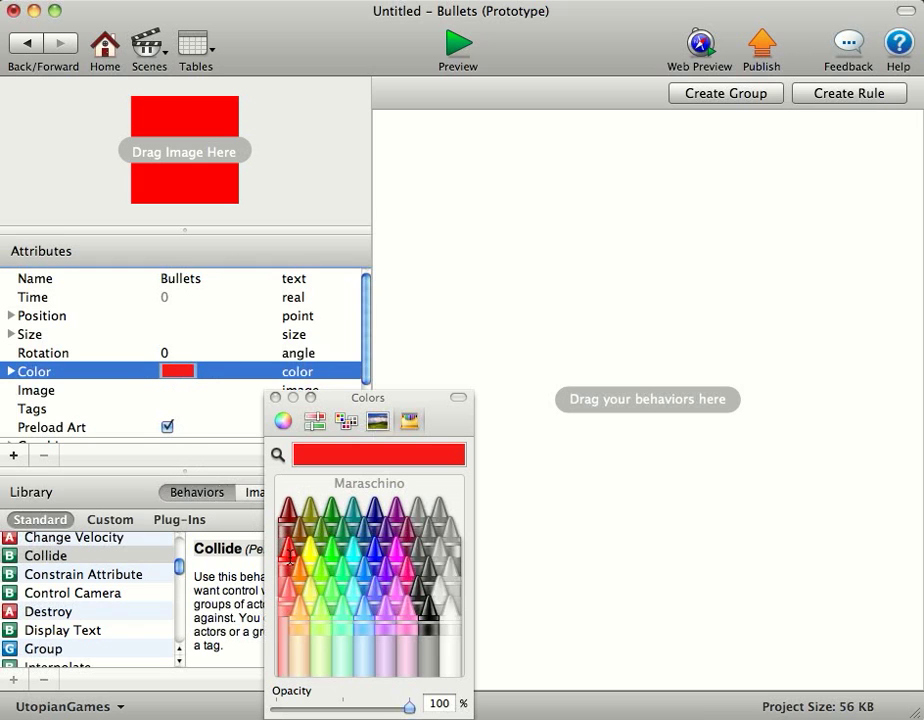
left_click(275, 397)
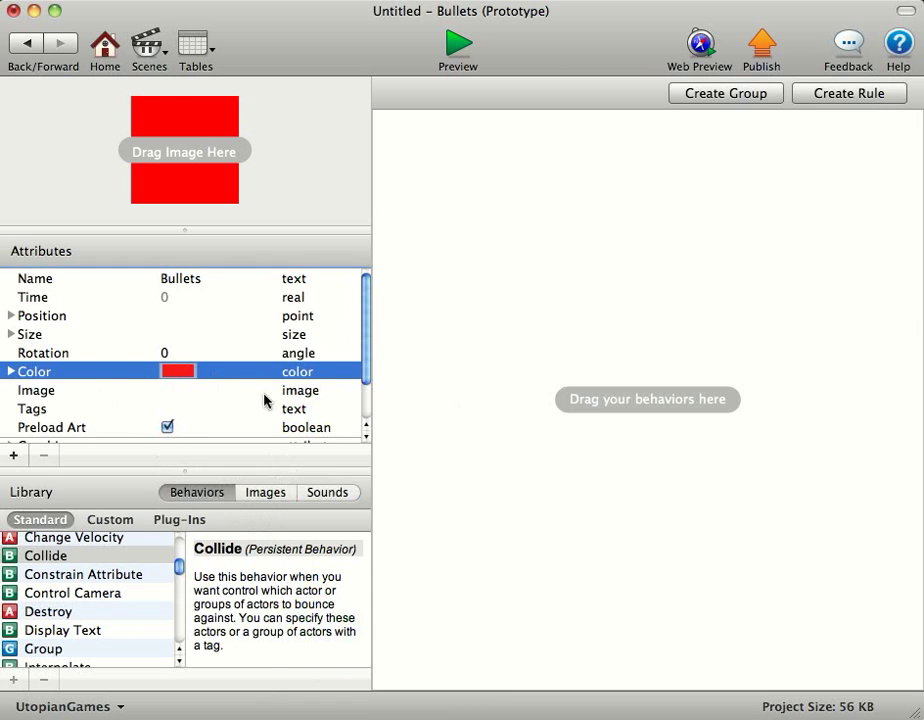
Step: Set the Bullets actor's width and height to 10 by 10
left_click(11, 334)
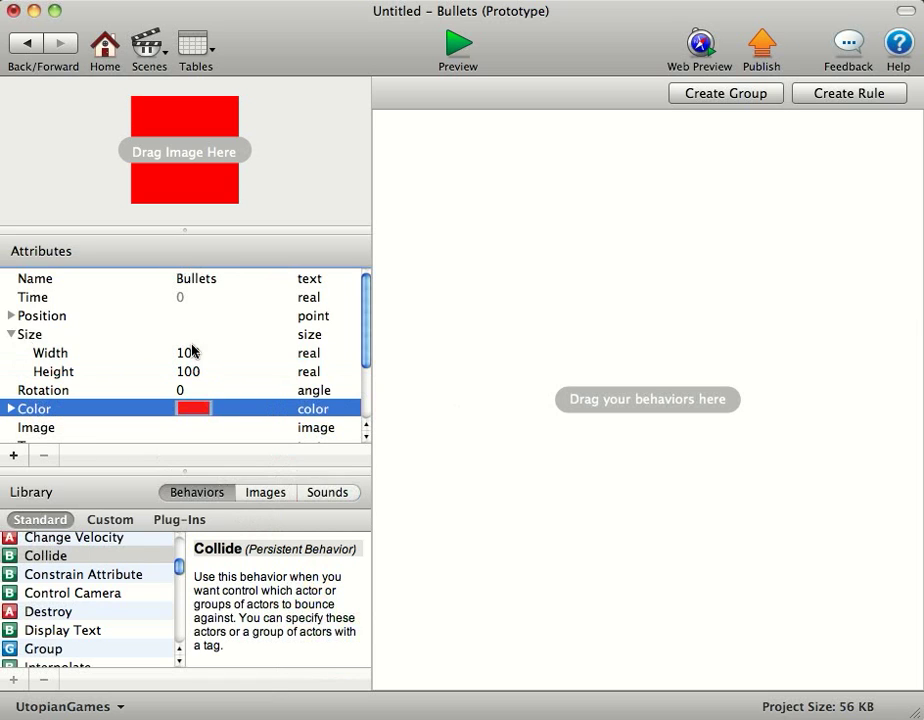
left_click(196, 352)
left_click(193, 351)
key("Tab")
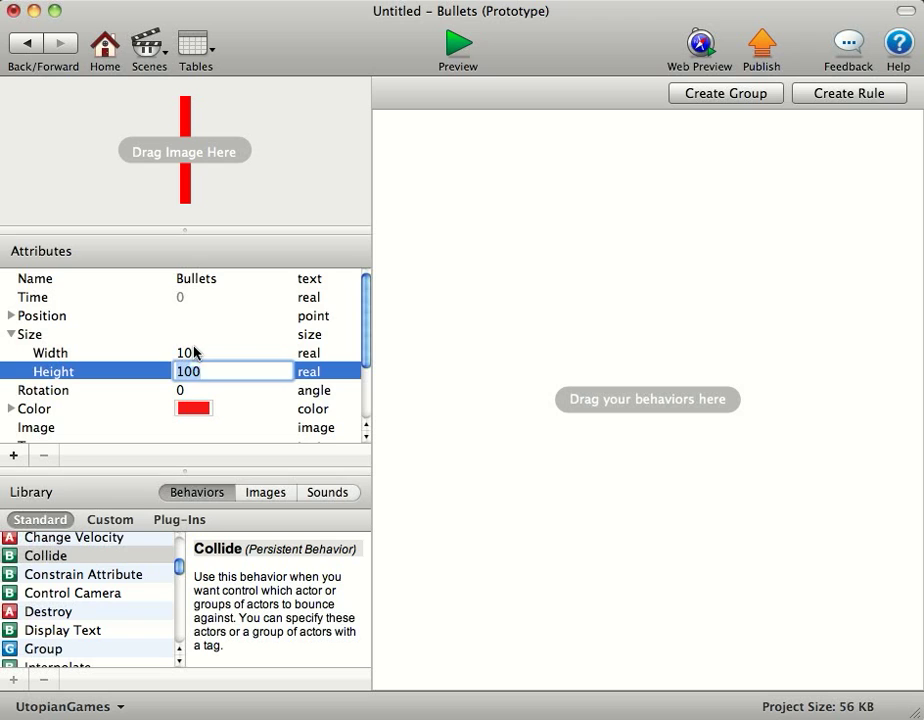
type("10")
key("Tab")
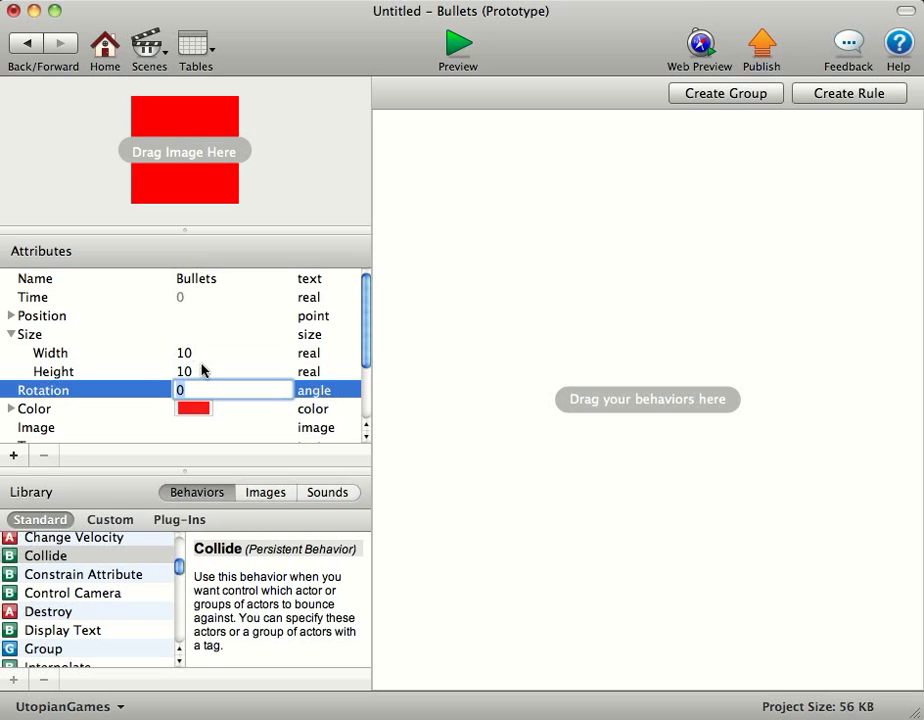
left_click(28, 42)
Step: Give the Hero a new rule triggered when the space key is down
left_click(231, 186)
double_click(231, 186)
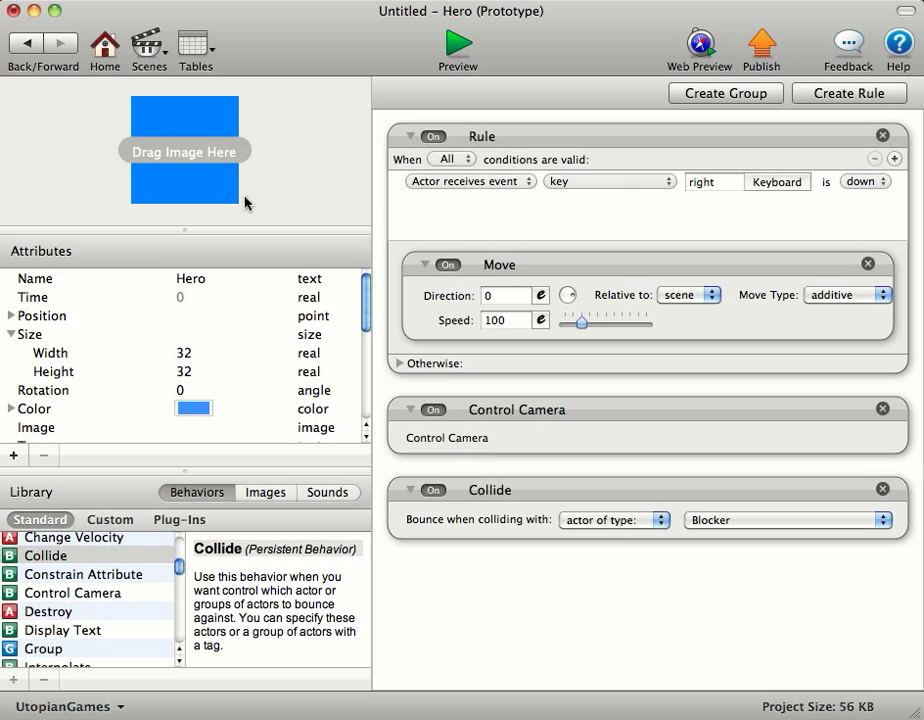
left_click(808, 95)
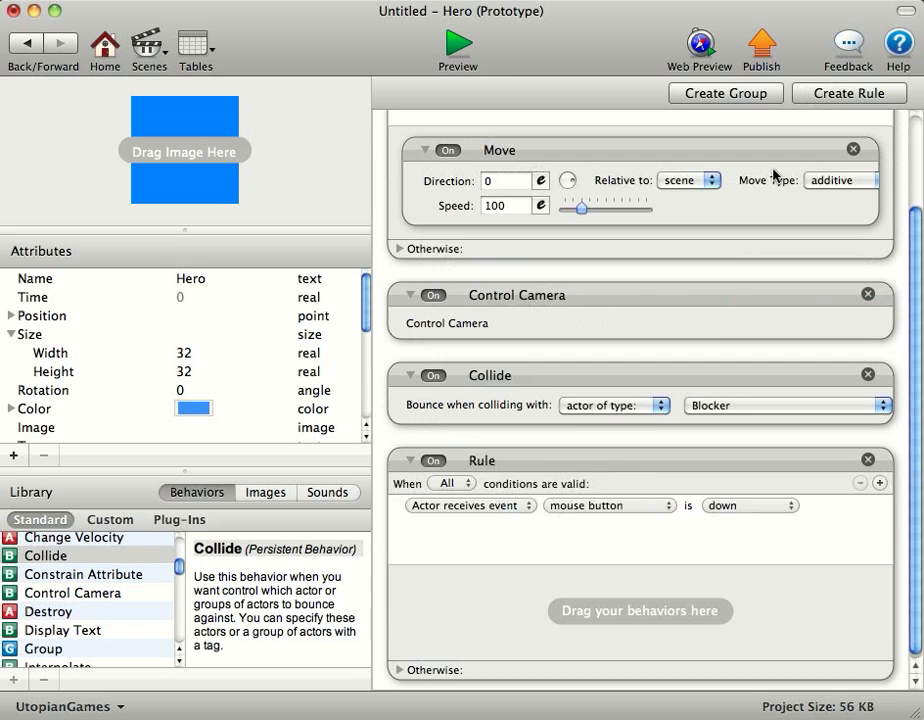
left_click(612, 504)
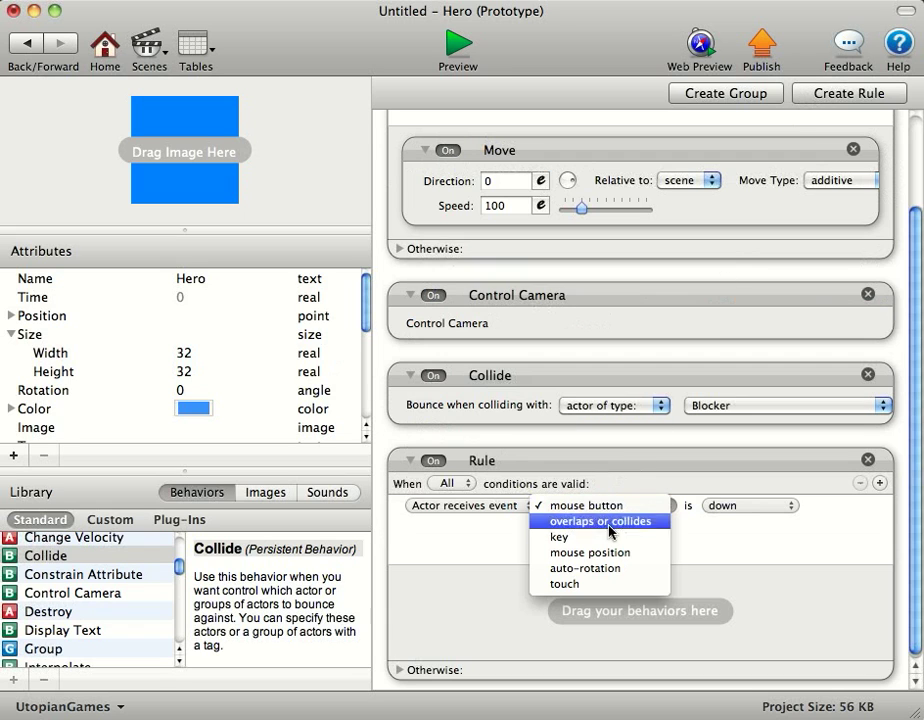
left_click(610, 538)
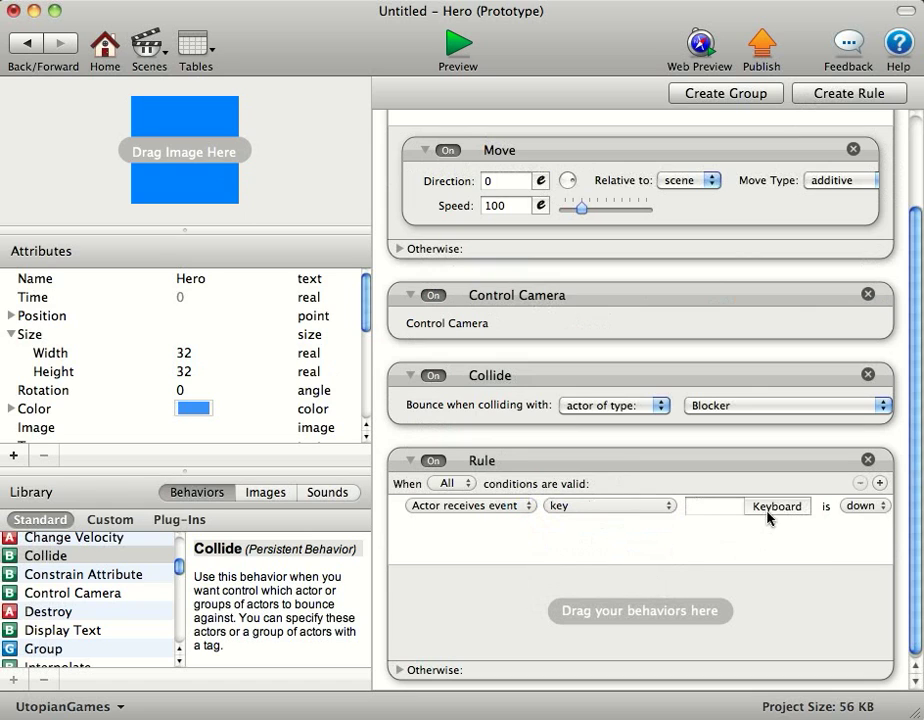
left_click(772, 507)
left_click(889, 671)
Step: Add a Spawn Actor behaviour to the space rule that spawns Bullets
scroll(97, 612, "down", 6)
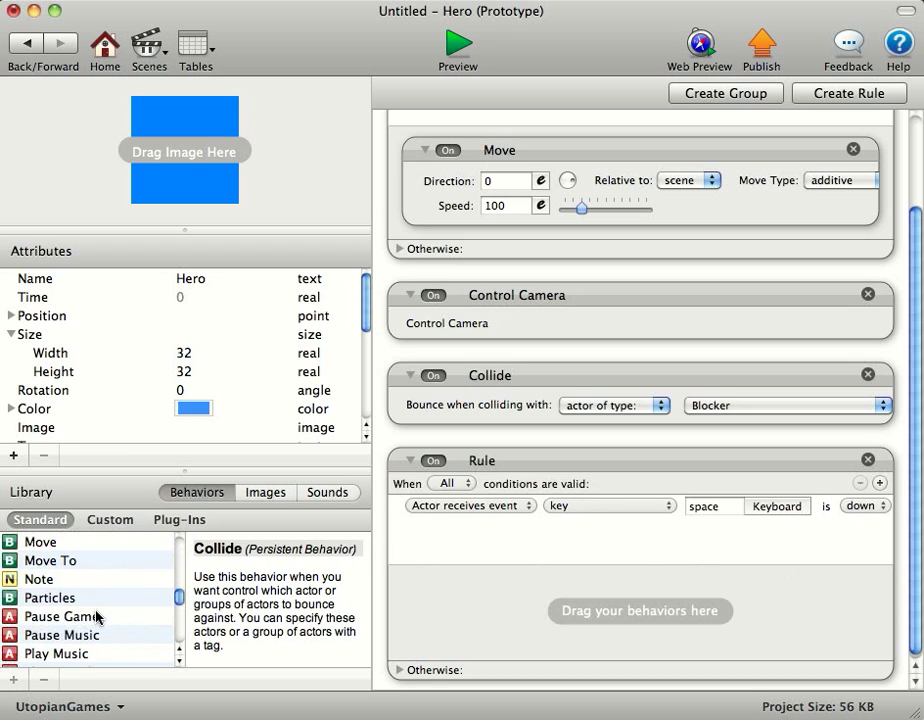
scroll(97, 616, "down", 5)
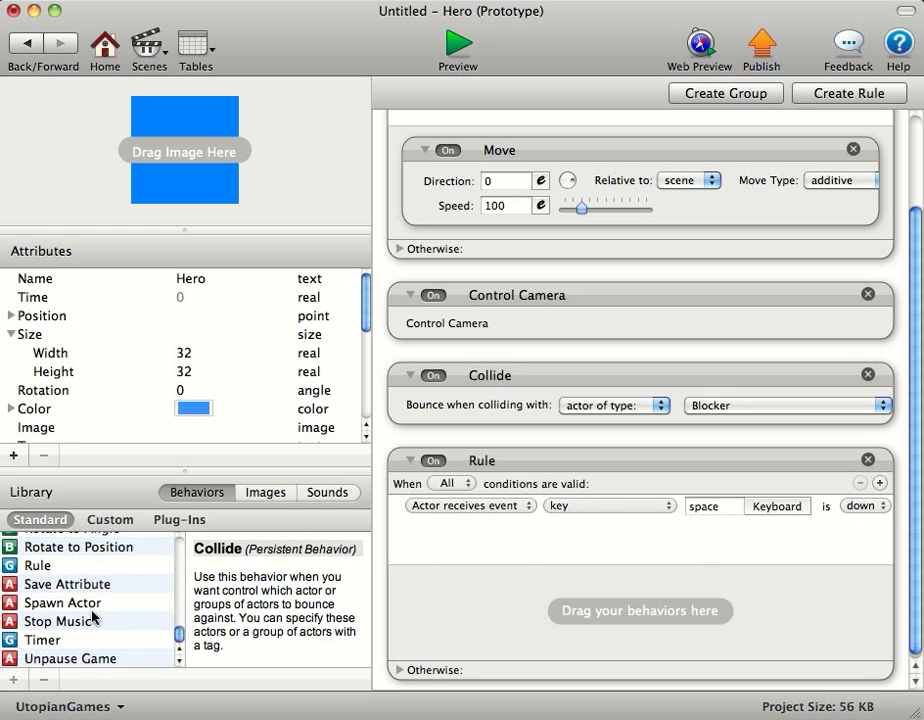
left_click(73, 601)
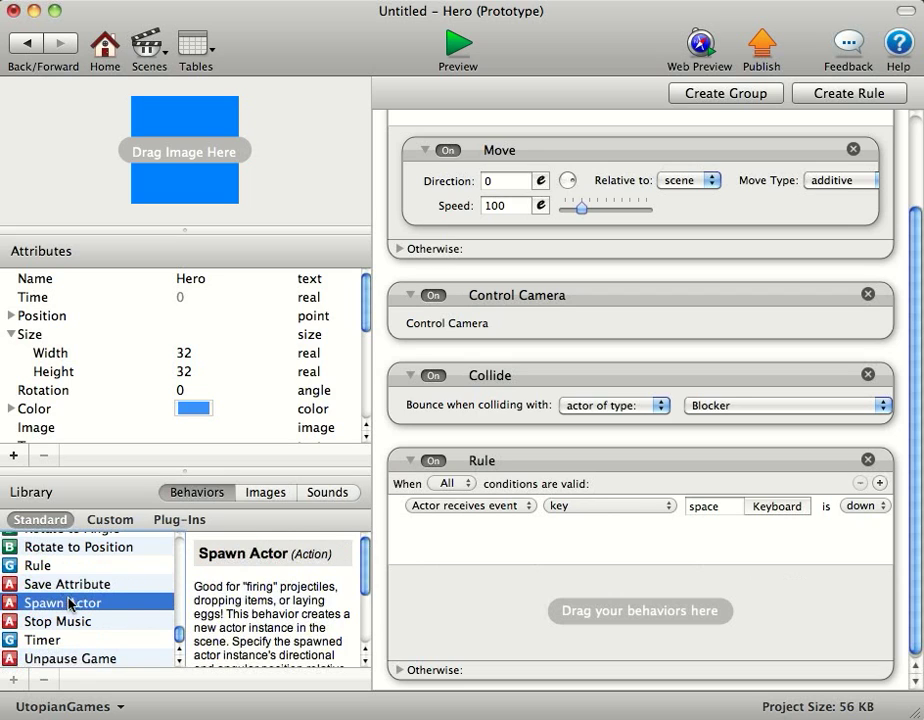
left_click_drag(70, 601, 497, 655)
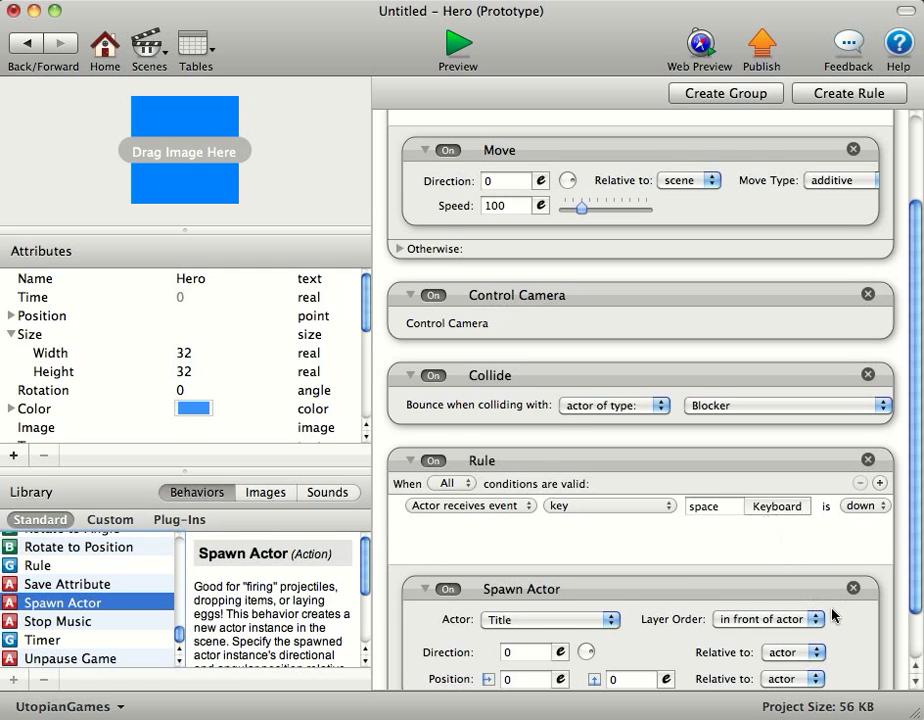
scroll(748, 604, "down", 2)
left_click(610, 565)
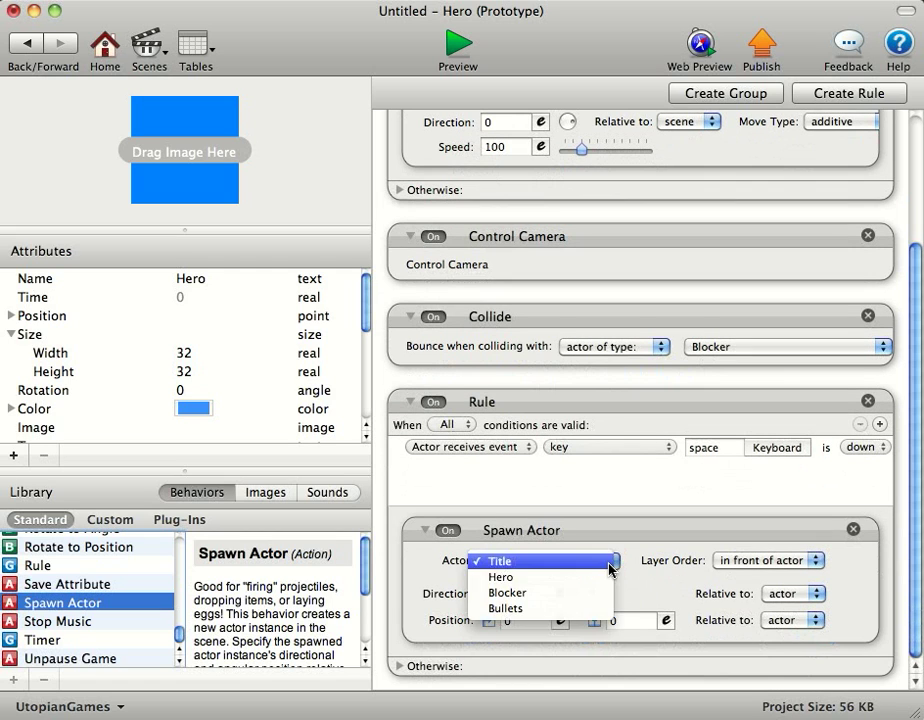
left_click(603, 610)
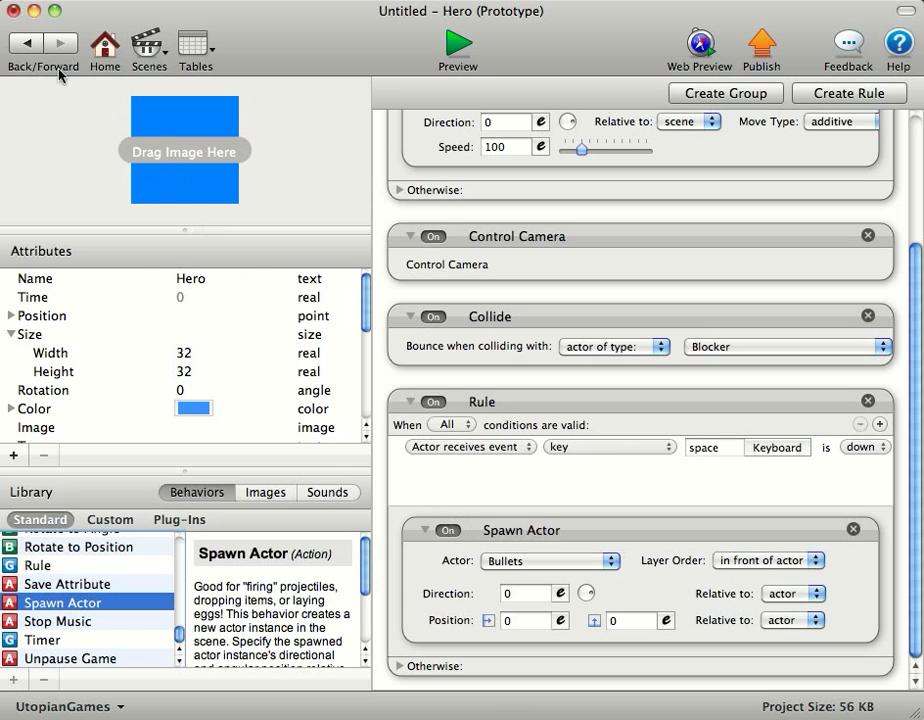
Step: Add an Accelerate behaviour to Bullets with acceleration 1000, direction 0, relative to actor
left_click(29, 43)
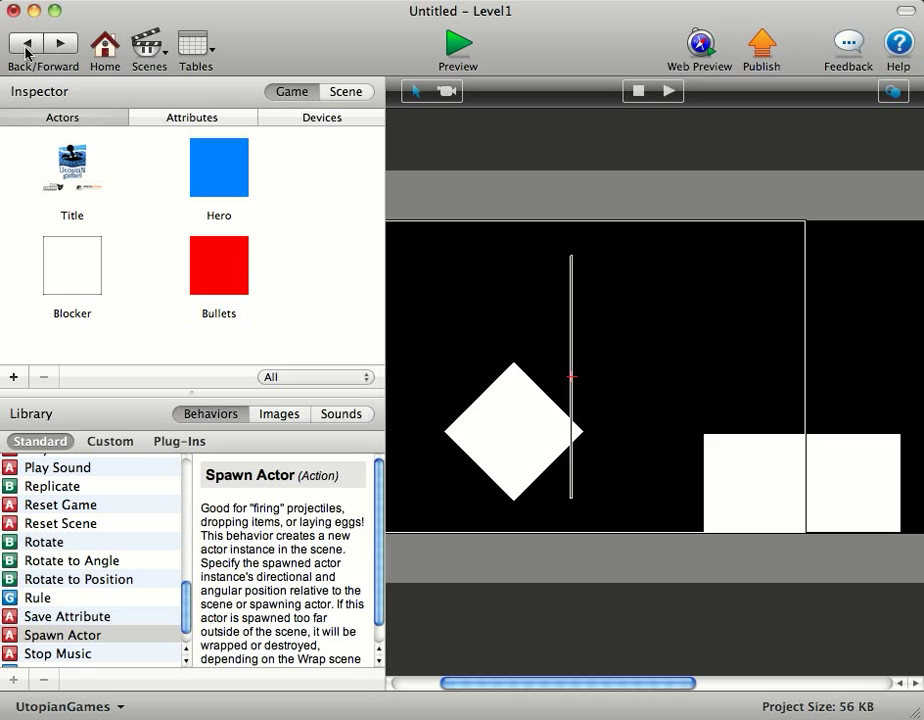
double_click(241, 268)
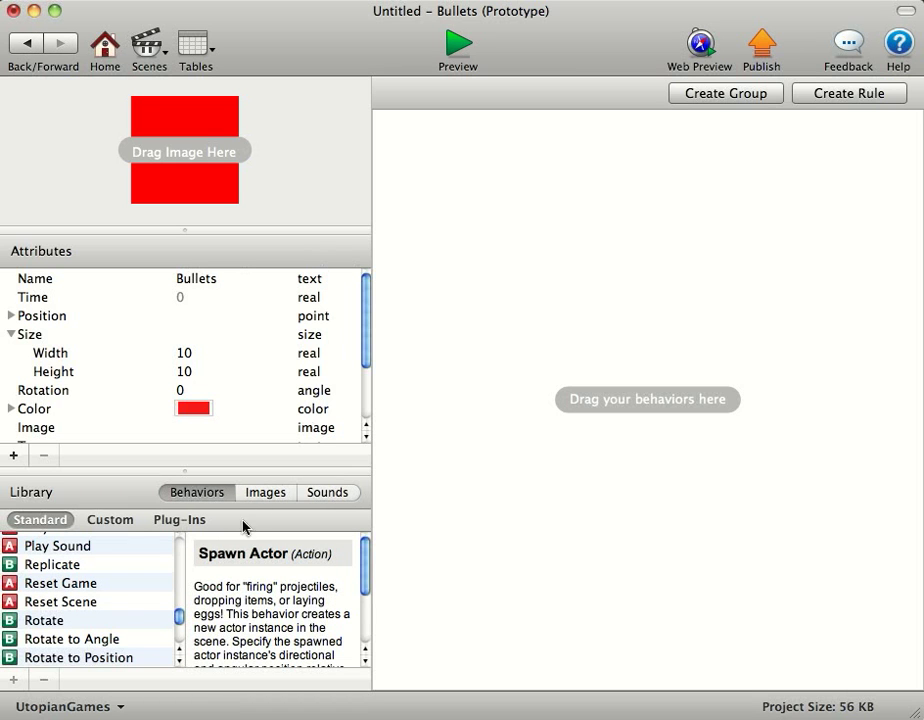
scroll(145, 620, "up", 5)
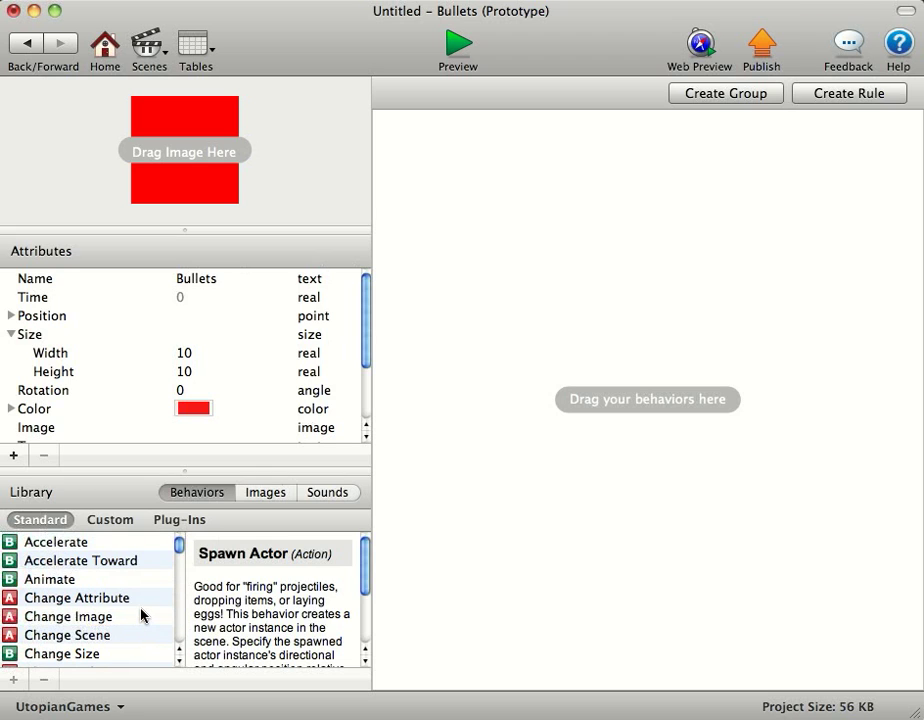
left_click_drag(78, 545, 541, 189)
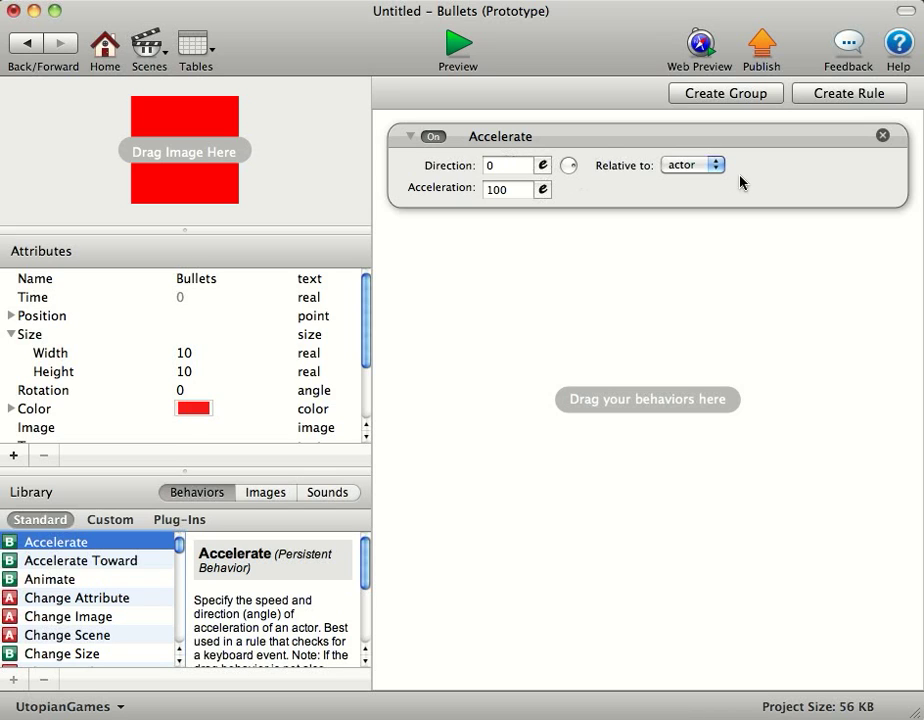
left_click(527, 189)
type("1")
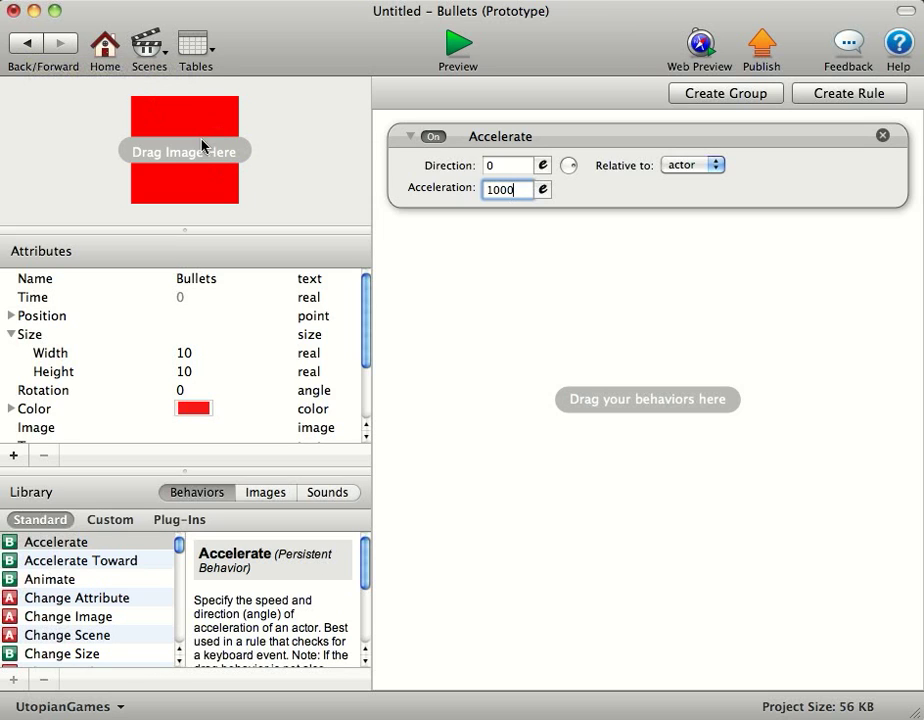
Step: Preview Level1, fire red bullets from the Hero, and return to the scene editor
left_click(20, 35)
left_click(459, 47)
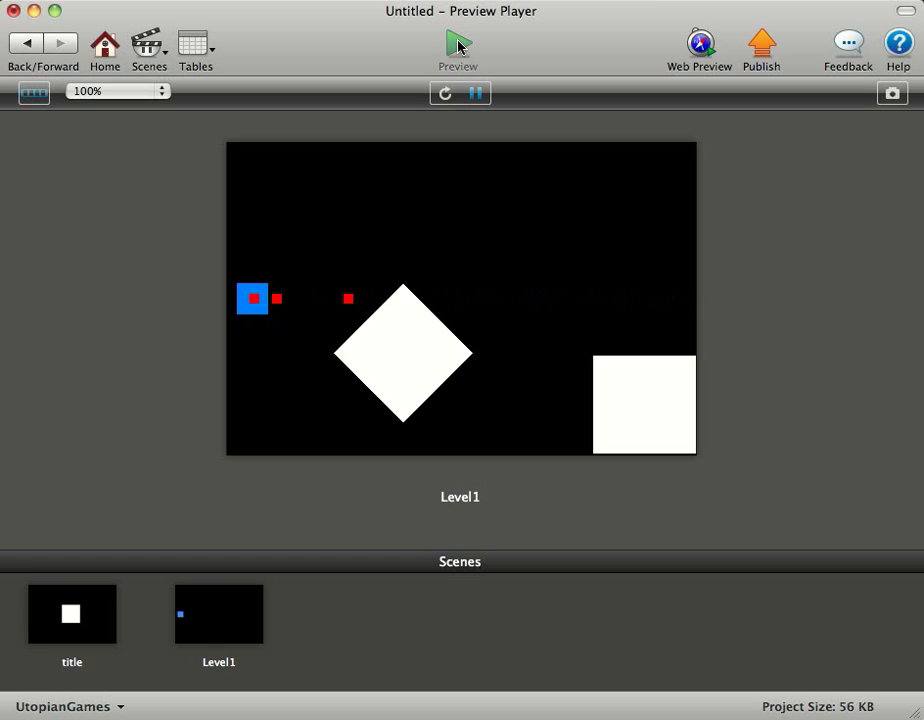
key("Right")
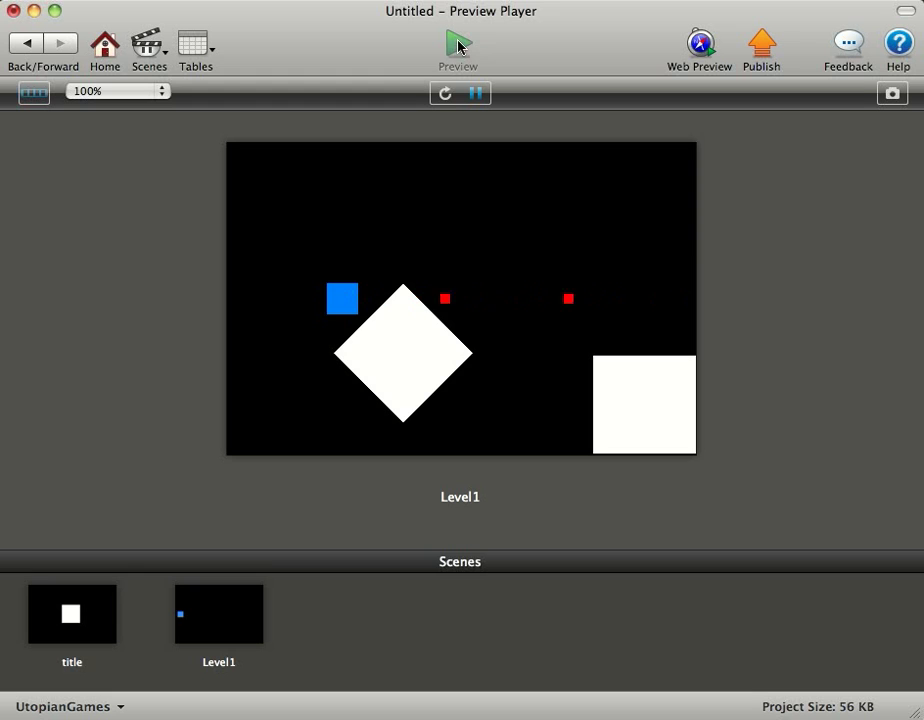
left_click(28, 40)
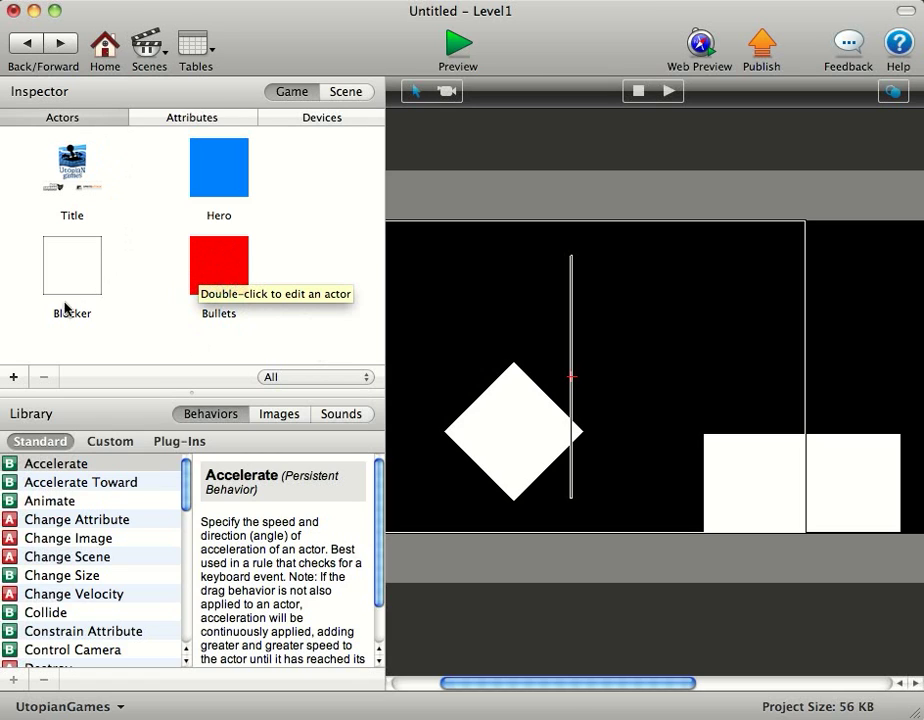
Step: Add a Collide behaviour to Blocker bouncing against Bullets, then test-play to check deflection
double_click(73, 266)
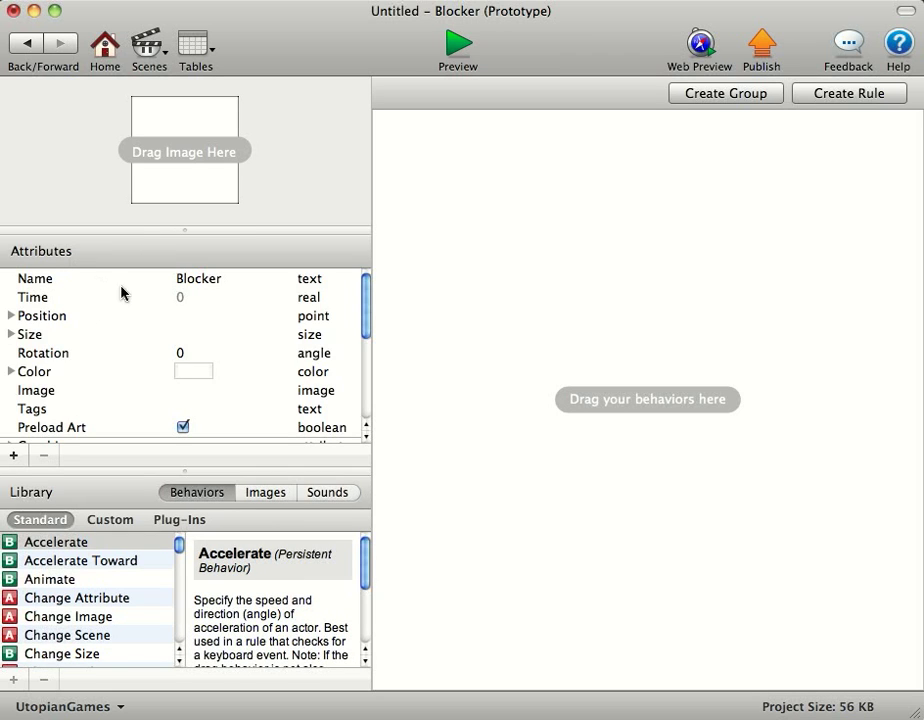
scroll(72, 640, "down", 4)
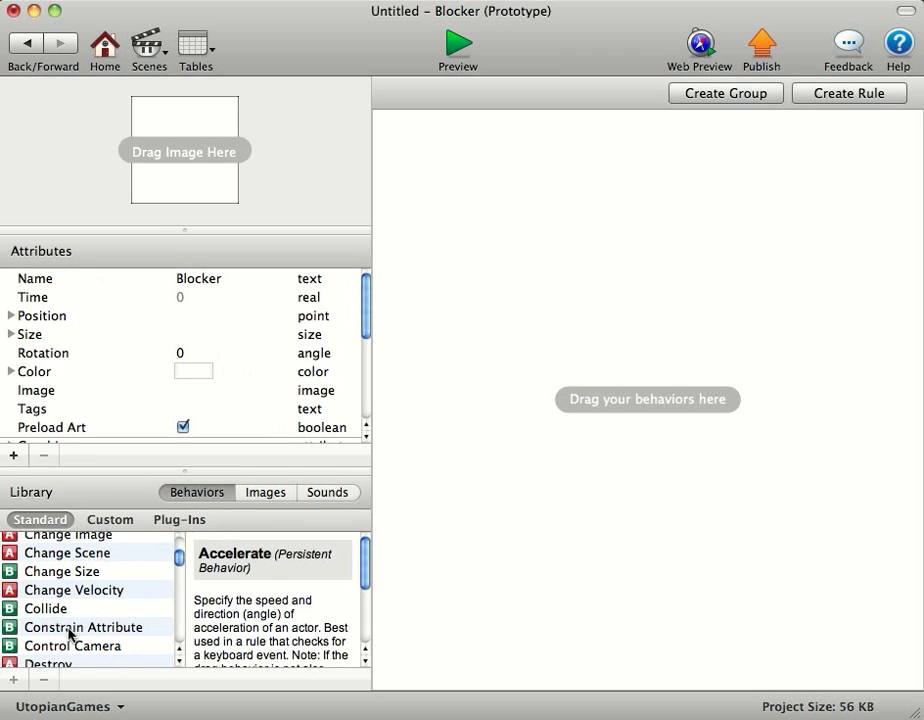
left_click_drag(62, 613, 489, 188)
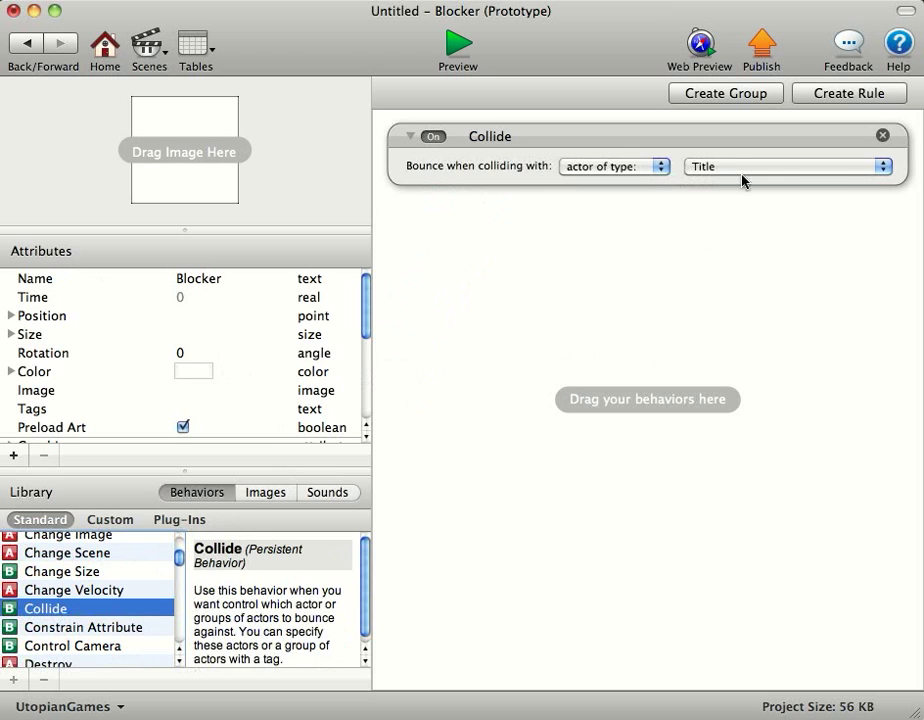
left_click(881, 168)
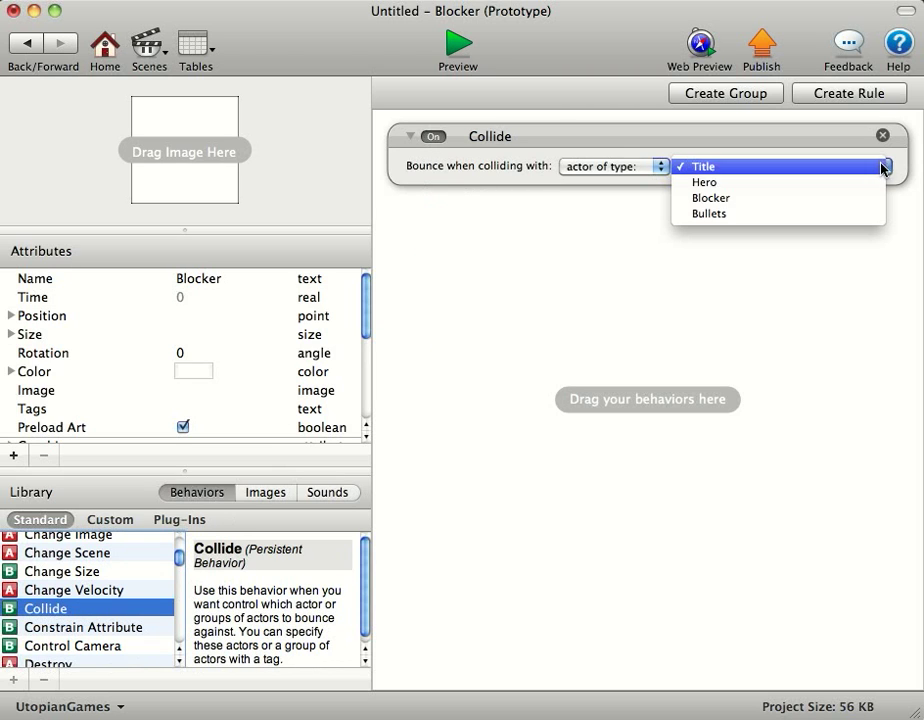
left_click(850, 212)
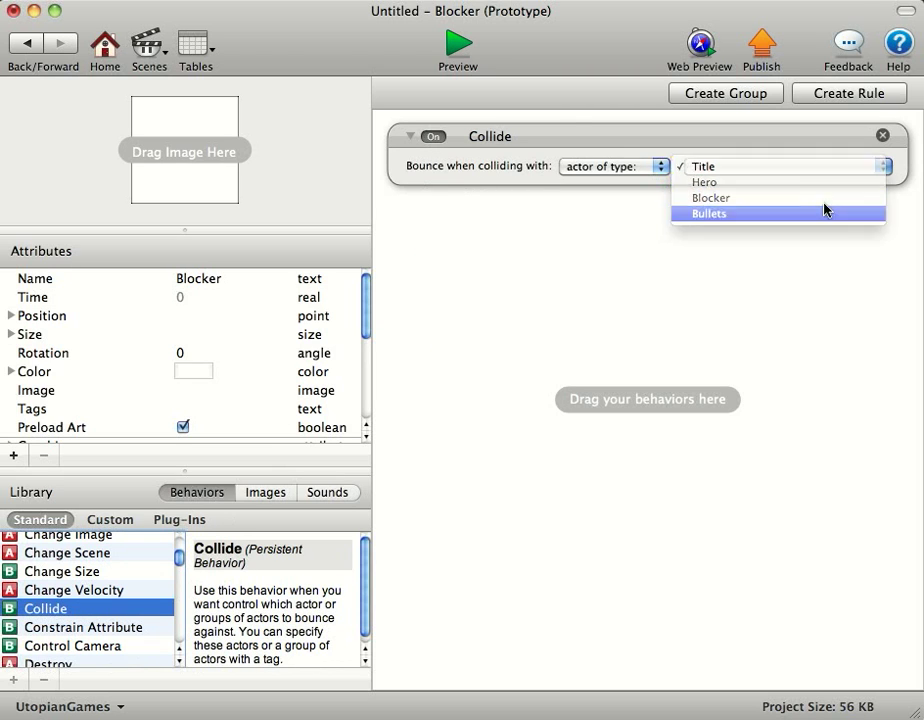
left_click(458, 45)
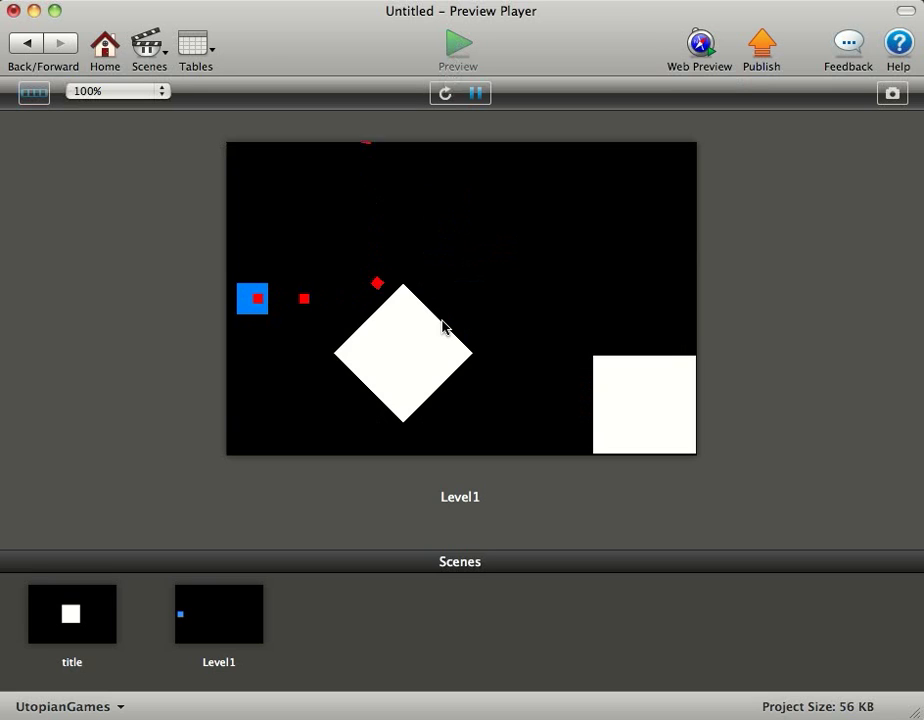
left_click(27, 45)
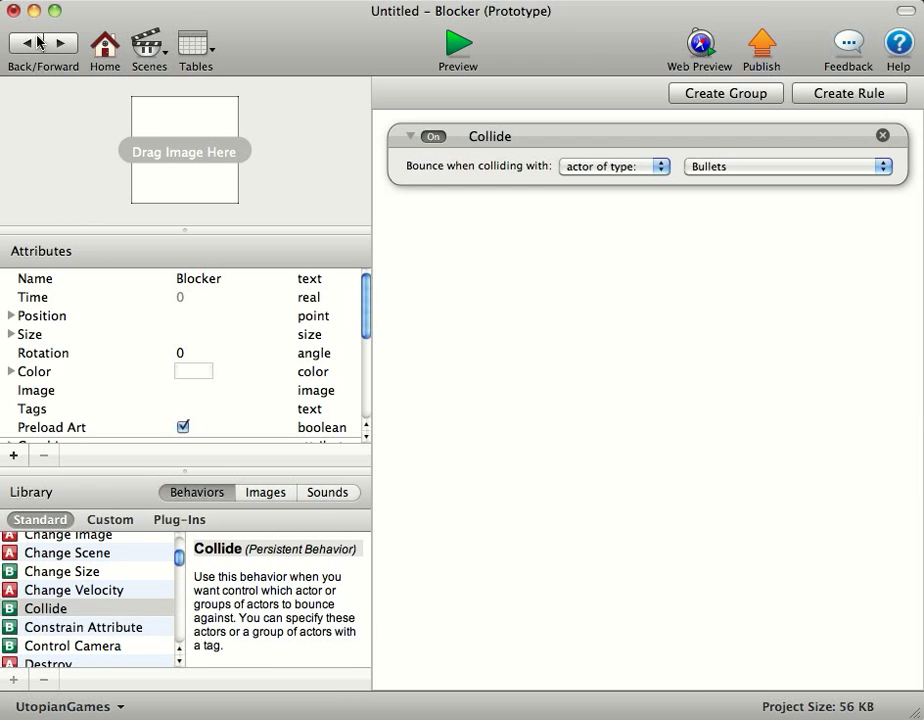
Step: Set the Bullets actor's Physics Restitution to 0 and preview Level1 again
left_click(37, 42)
double_click(243, 265)
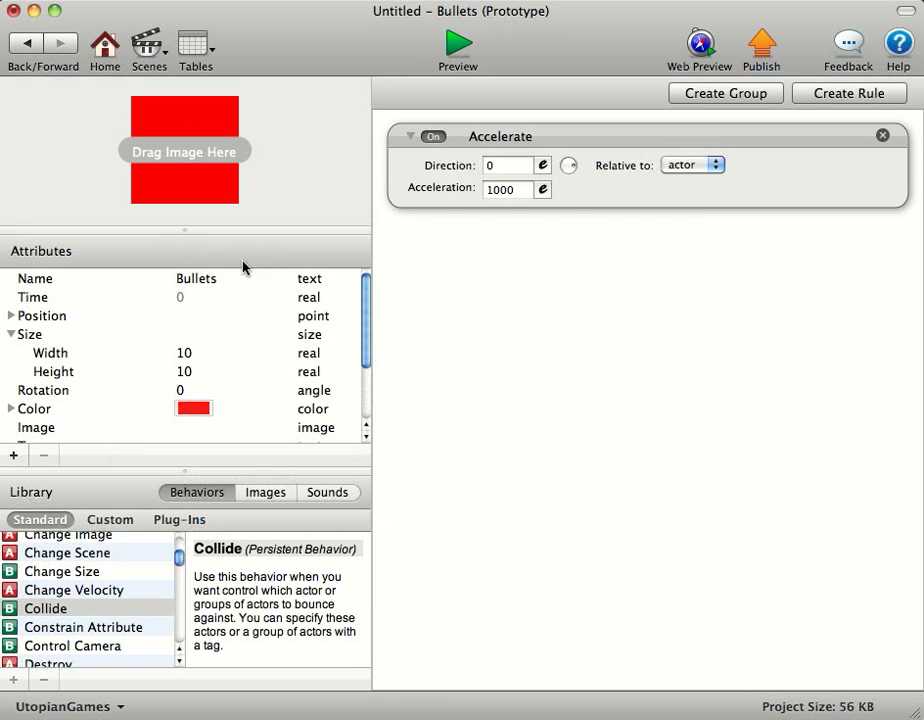
scroll(115, 400, "down", 3)
left_click(9, 435)
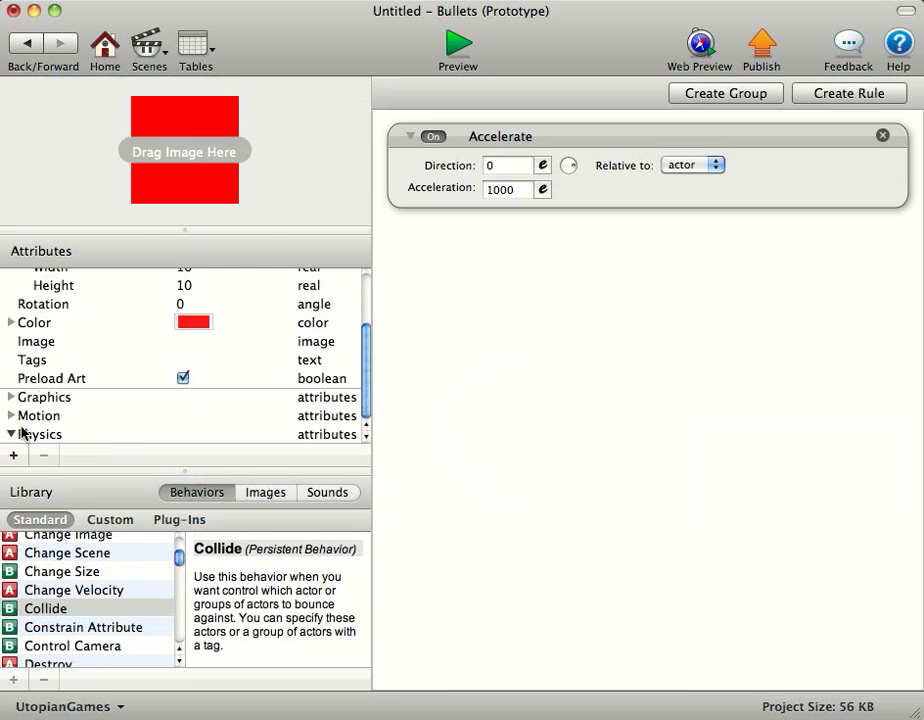
left_click(180, 341)
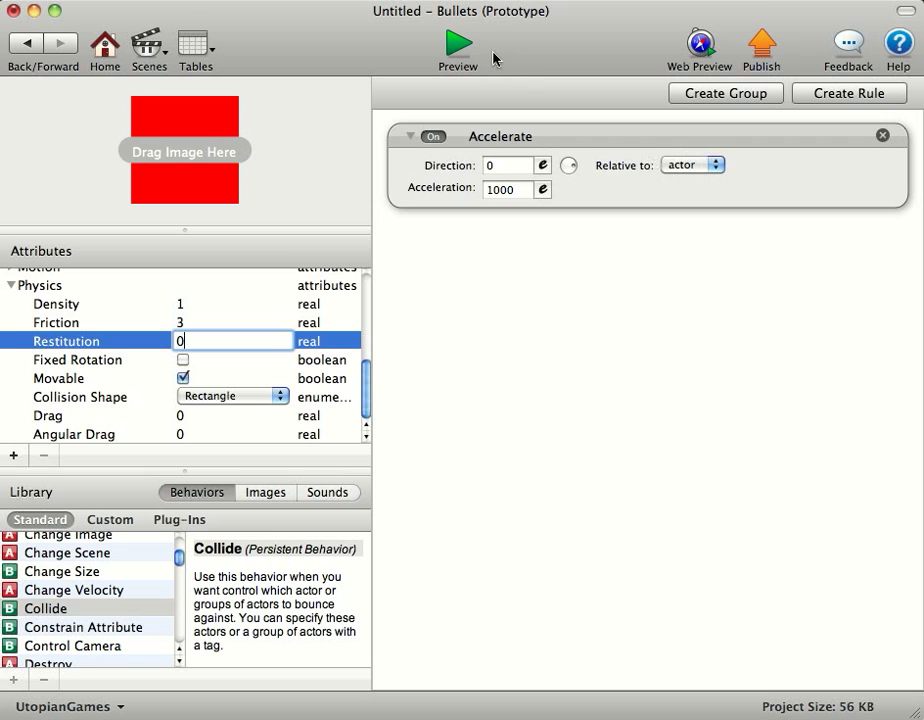
left_click(458, 45)
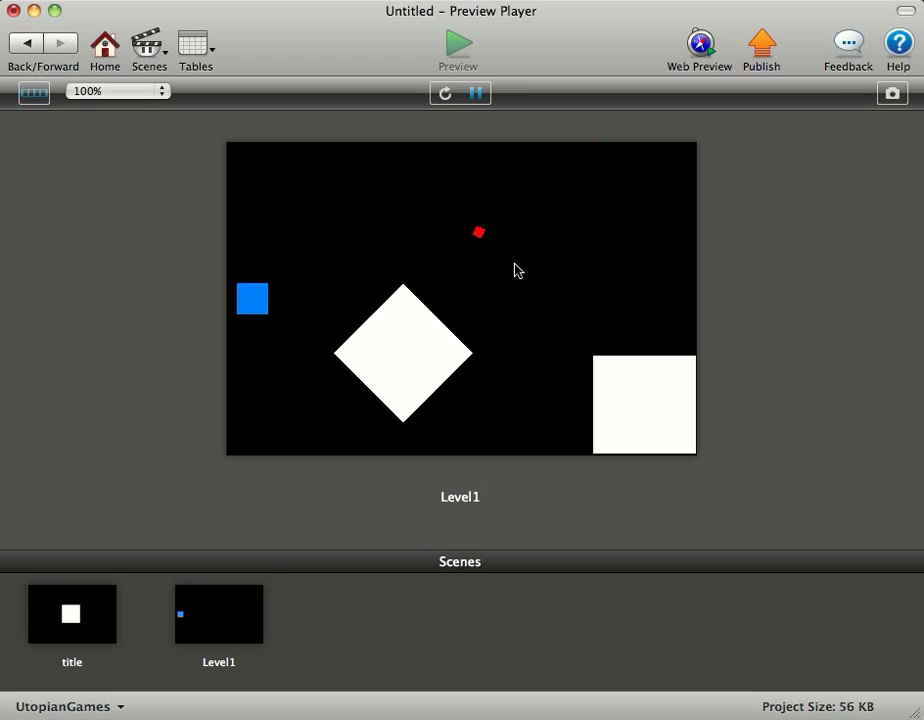
Step: Make the Bullets' Accelerate behaviour relative to scene and test-play the game
left_click(27, 42)
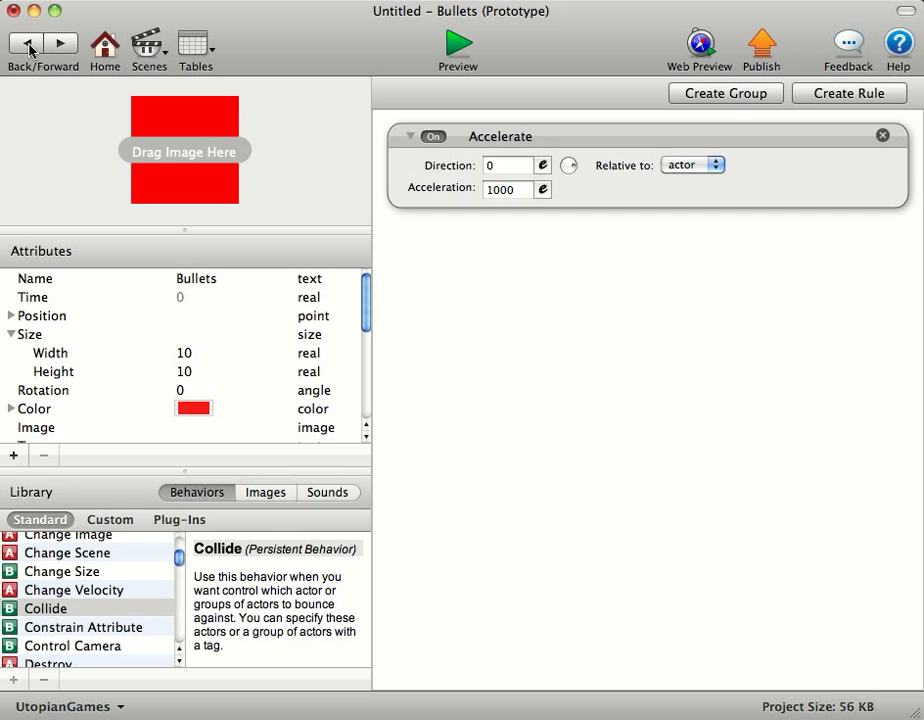
left_click(722, 166)
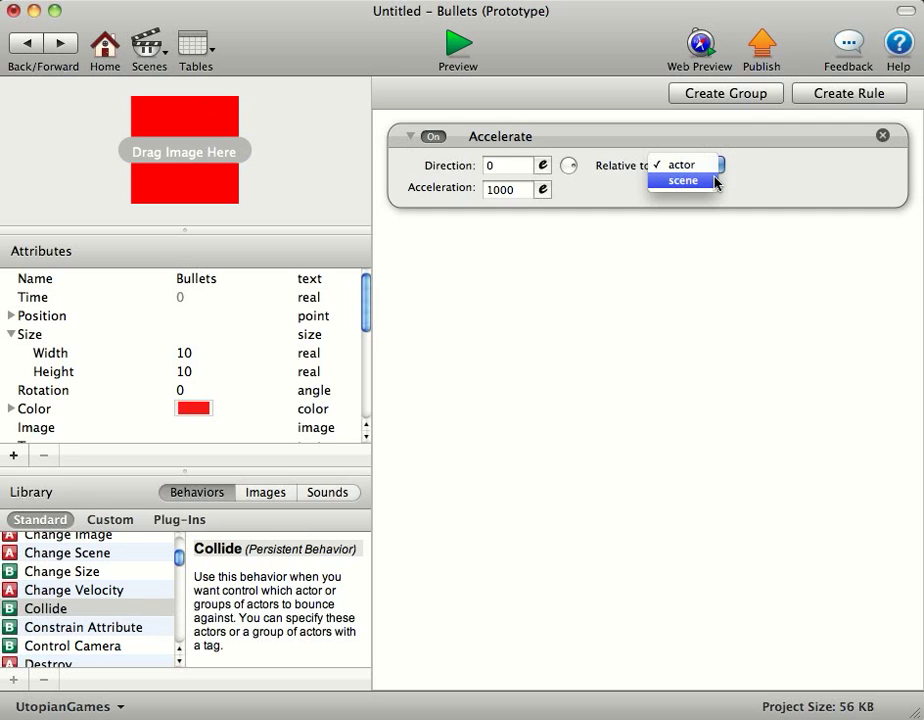
left_click(714, 181)
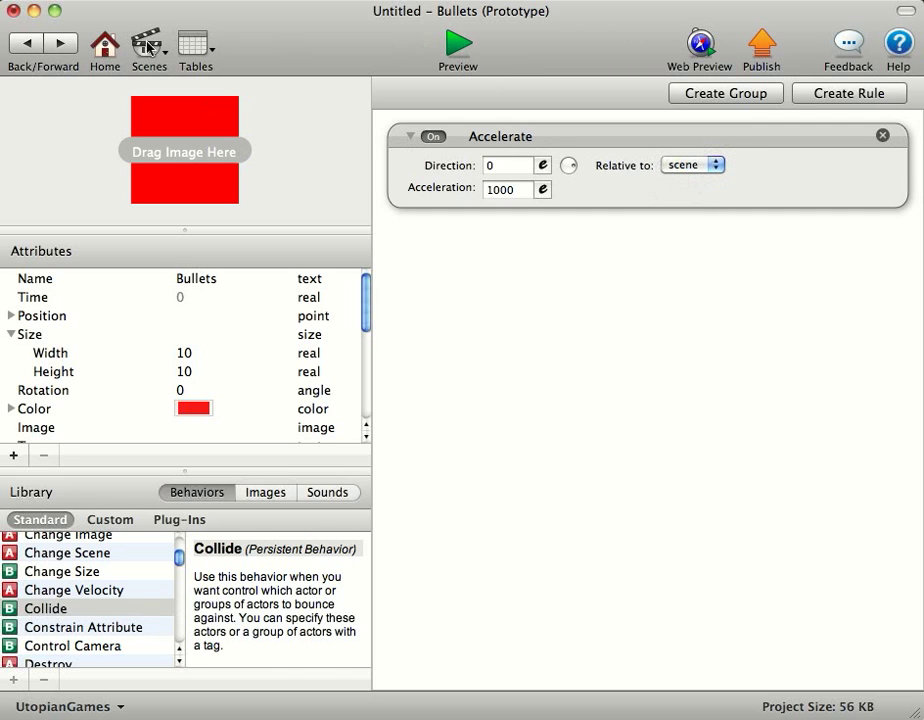
left_click(27, 42)
left_click(459, 50)
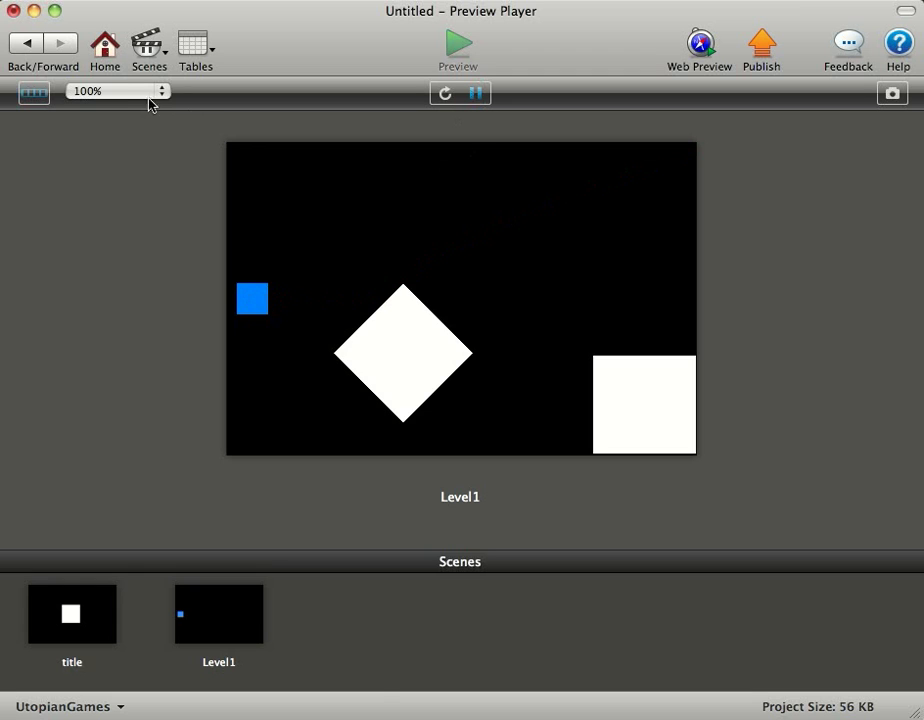
Step: Check Fixed Rotation for the Bullets actor and preview the bullets firing again
left_click(35, 42)
double_click(214, 272)
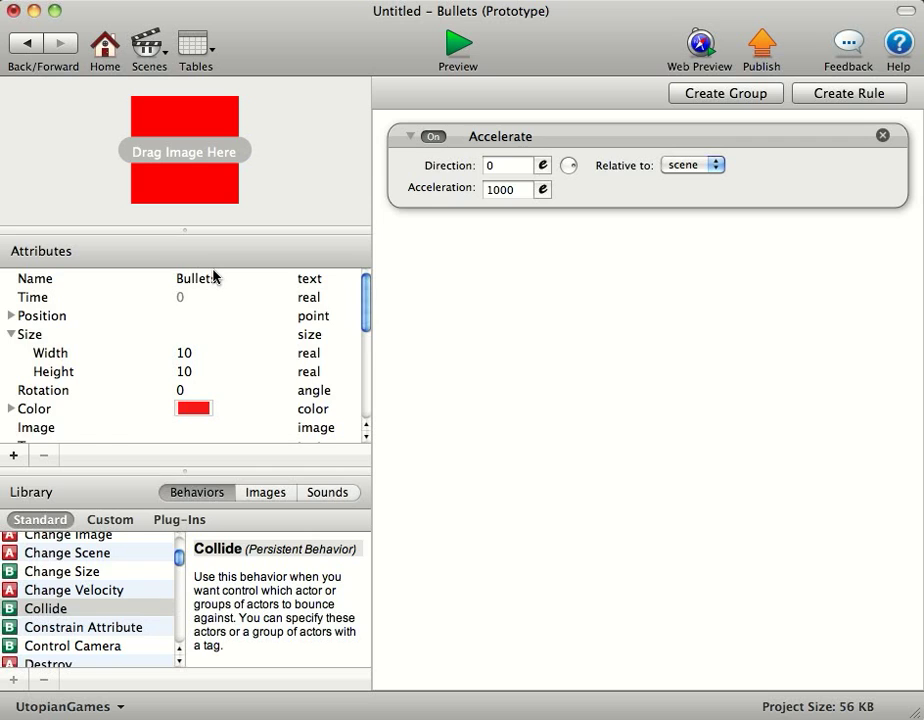
scroll(137, 367, "down", 5)
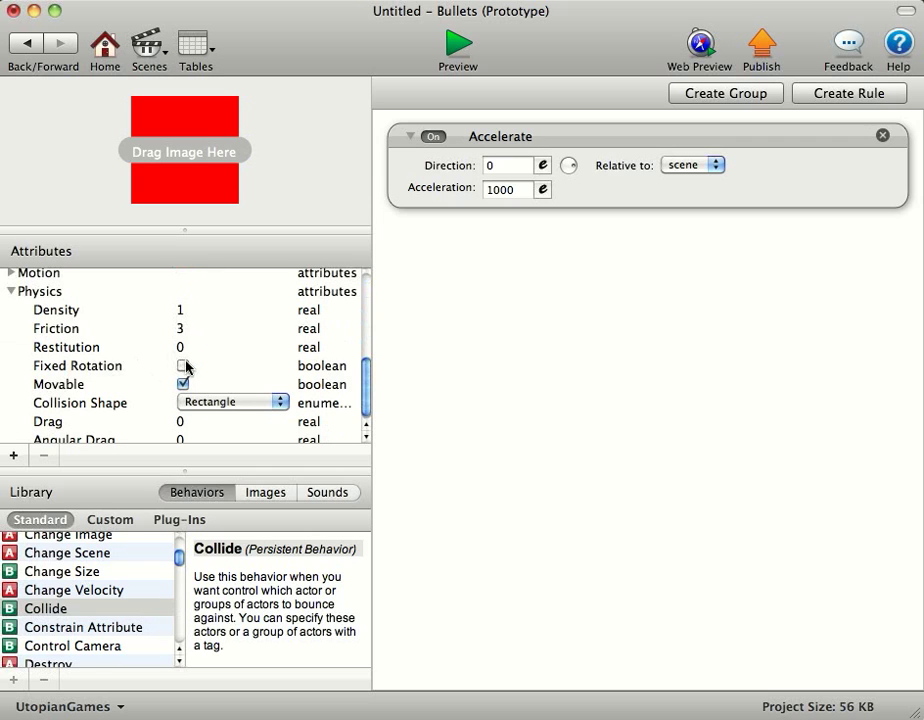
left_click(184, 365)
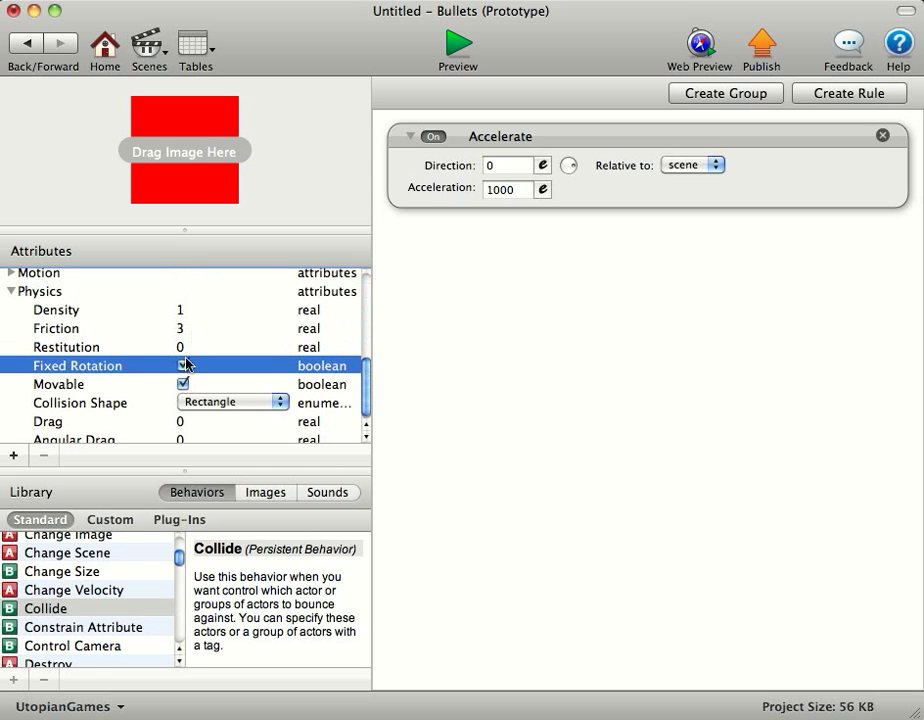
left_click(457, 50)
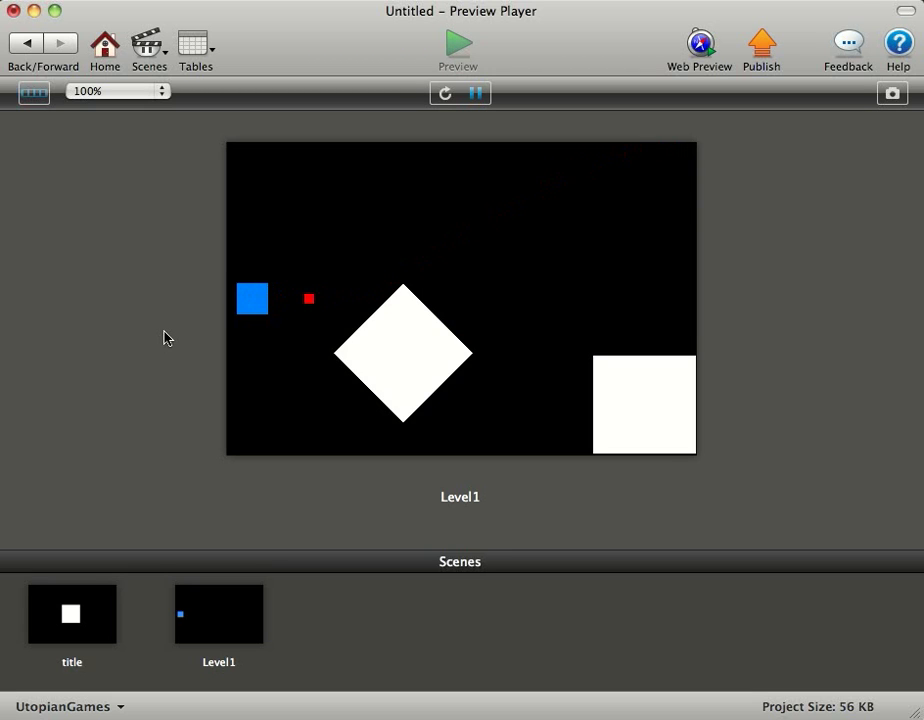
Step: Back in Level1, add an integer game attribute named BulletCount starting at 0
left_click(29, 50)
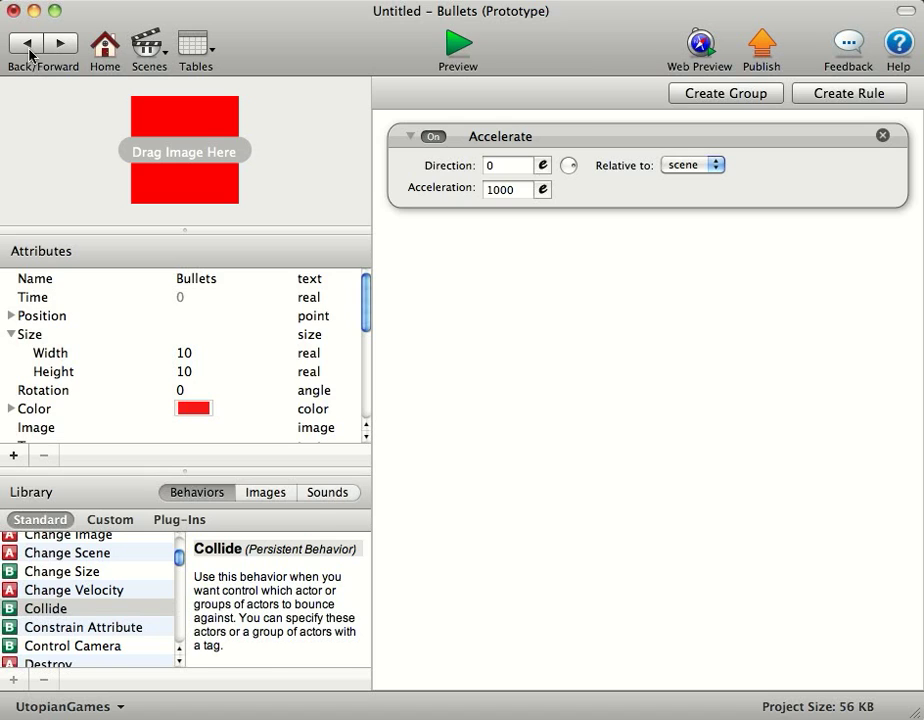
left_click(29, 50)
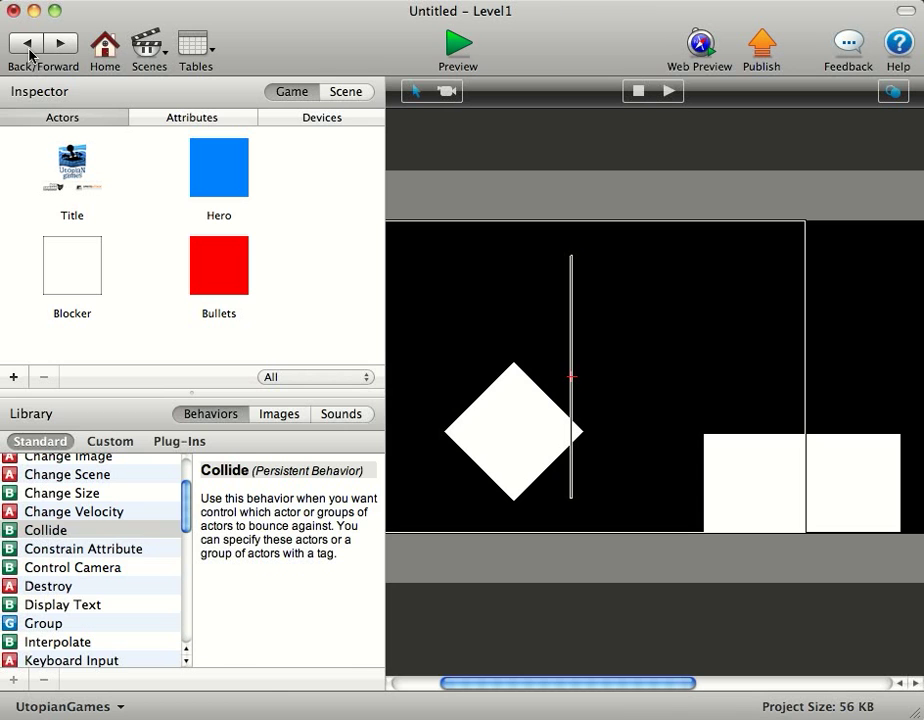
left_click(160, 118)
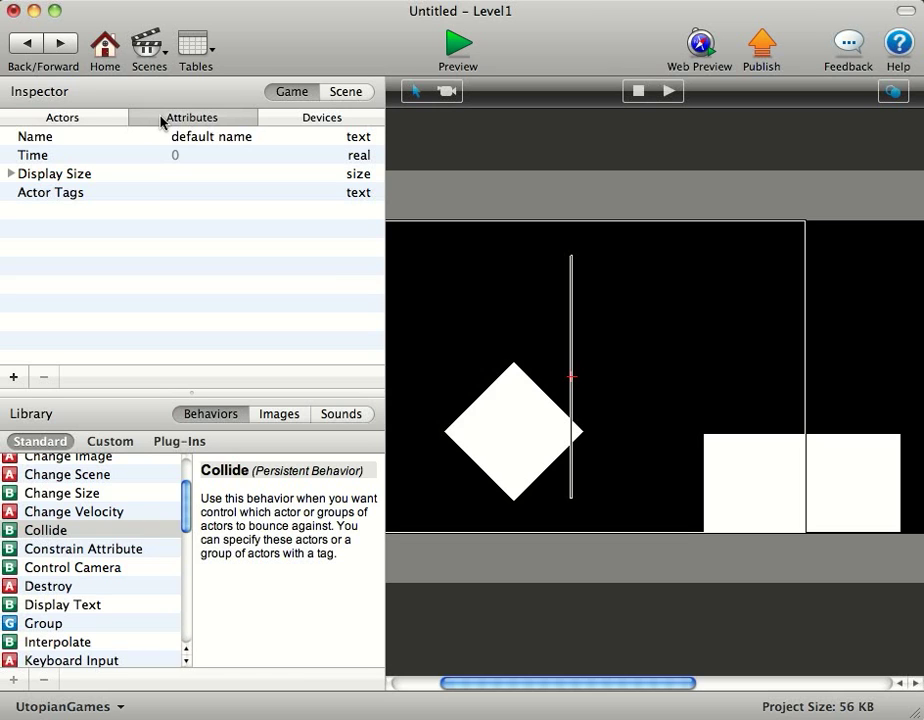
left_click(18, 376)
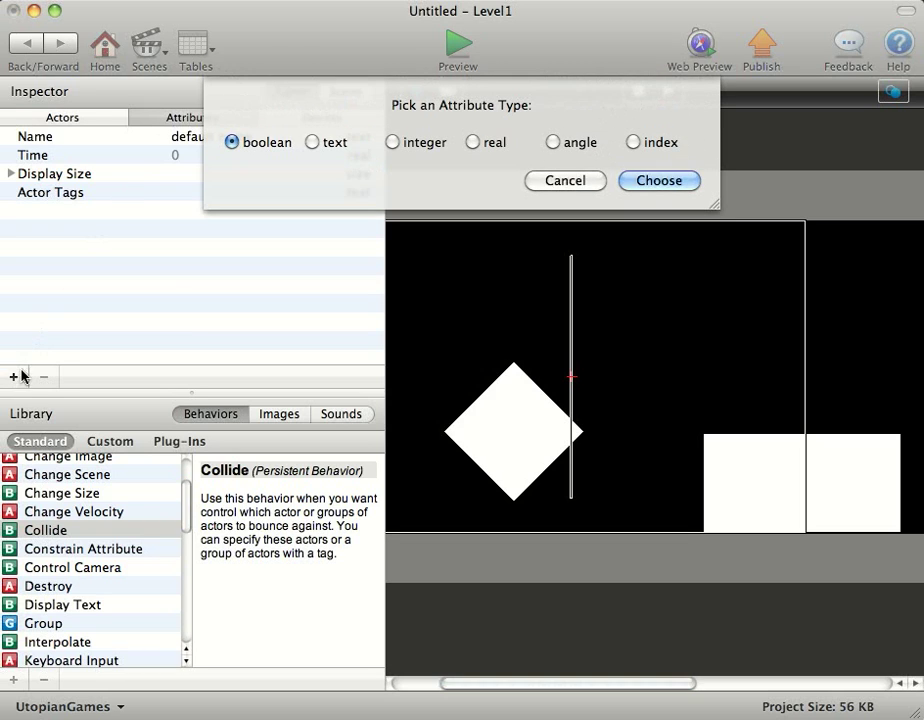
left_click(392, 142)
left_click(646, 181)
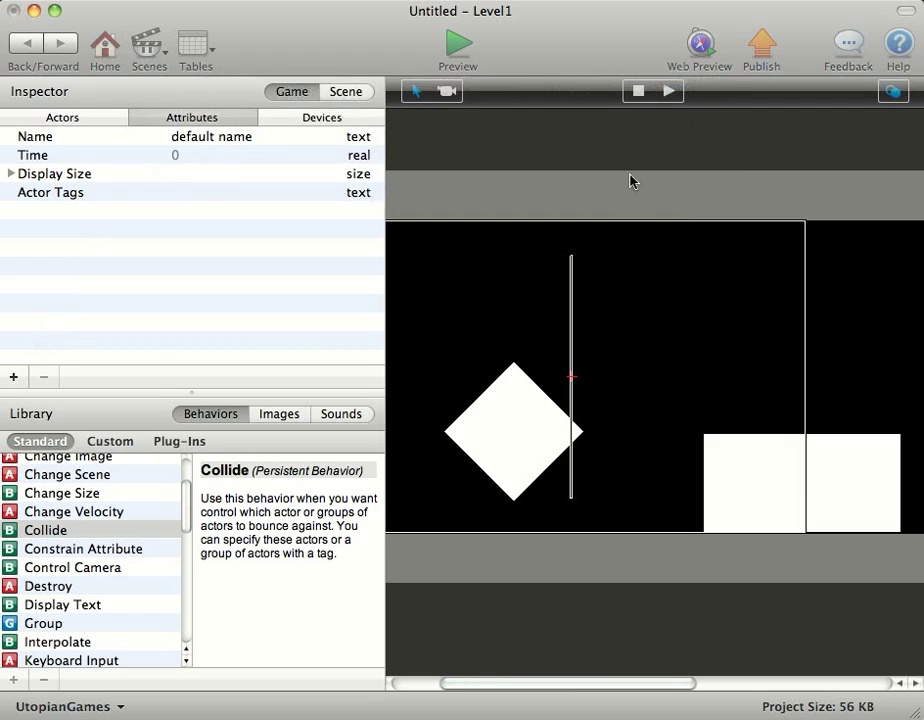
left_click(99, 209)
left_click(100, 209)
type("BulletCount")
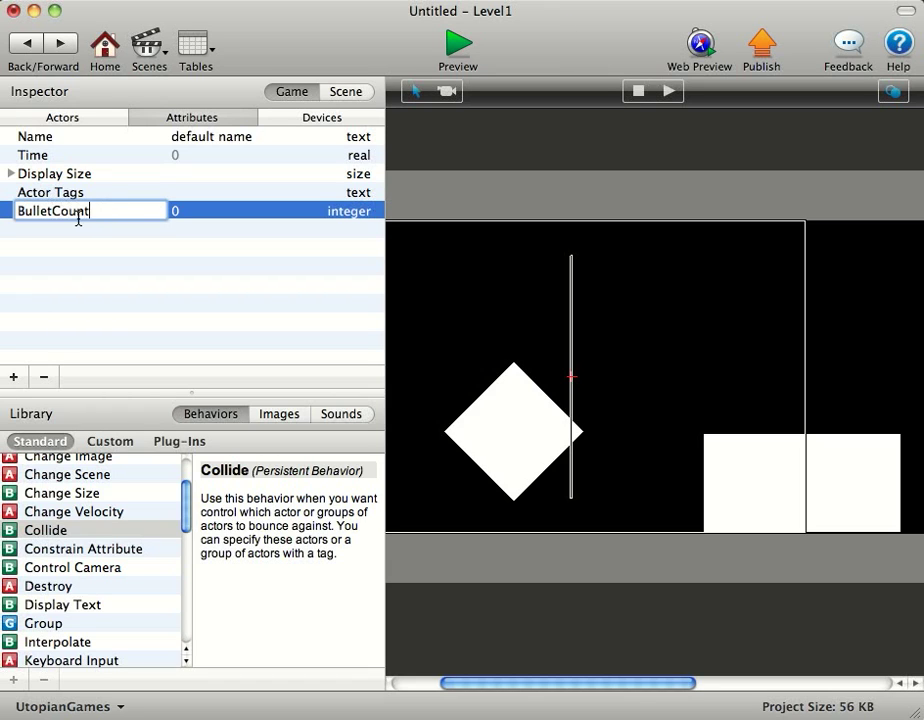
key("Return")
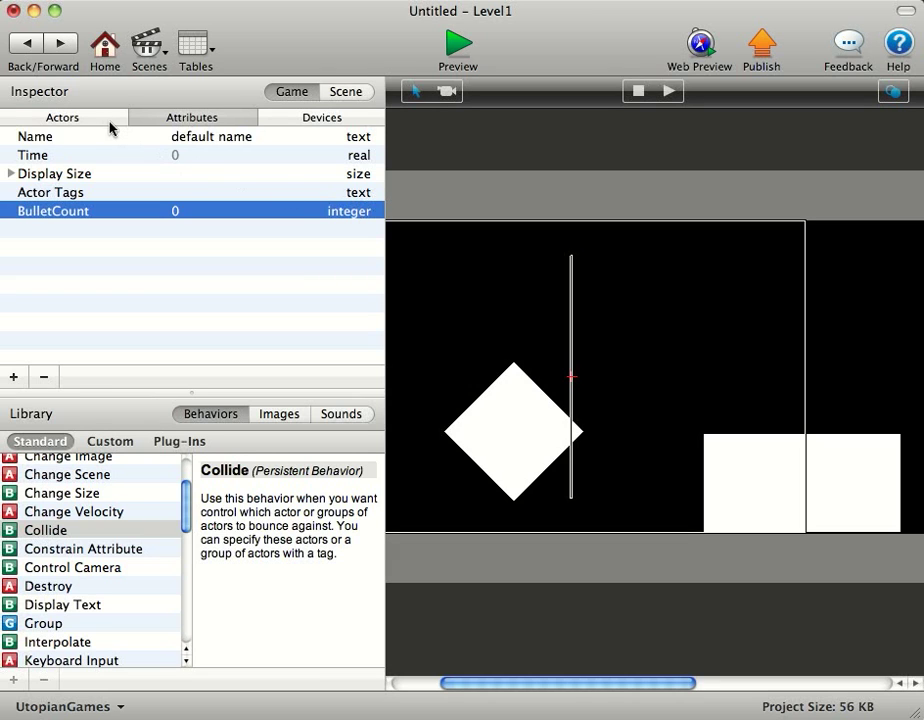
Step: Cancel adding a second game attribute and return to the game's actor list
left_click(15, 377)
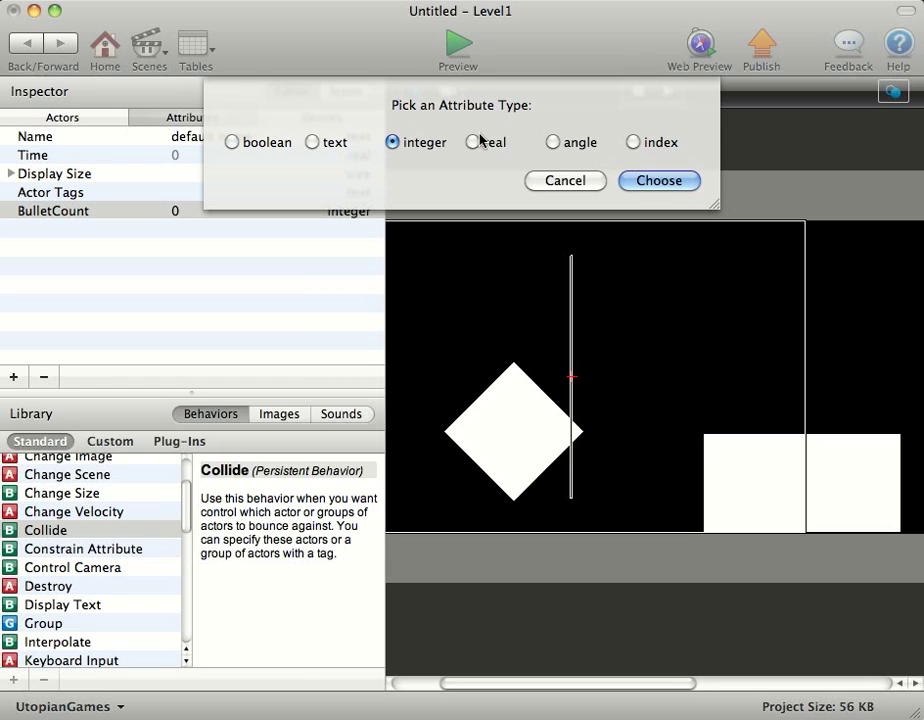
left_click(580, 183)
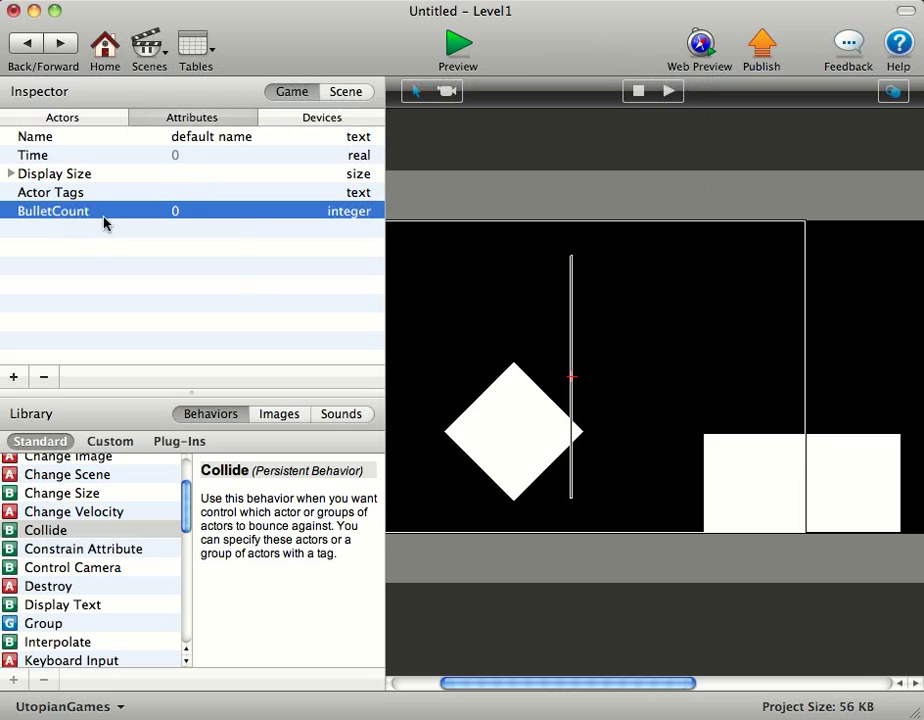
left_click(103, 120)
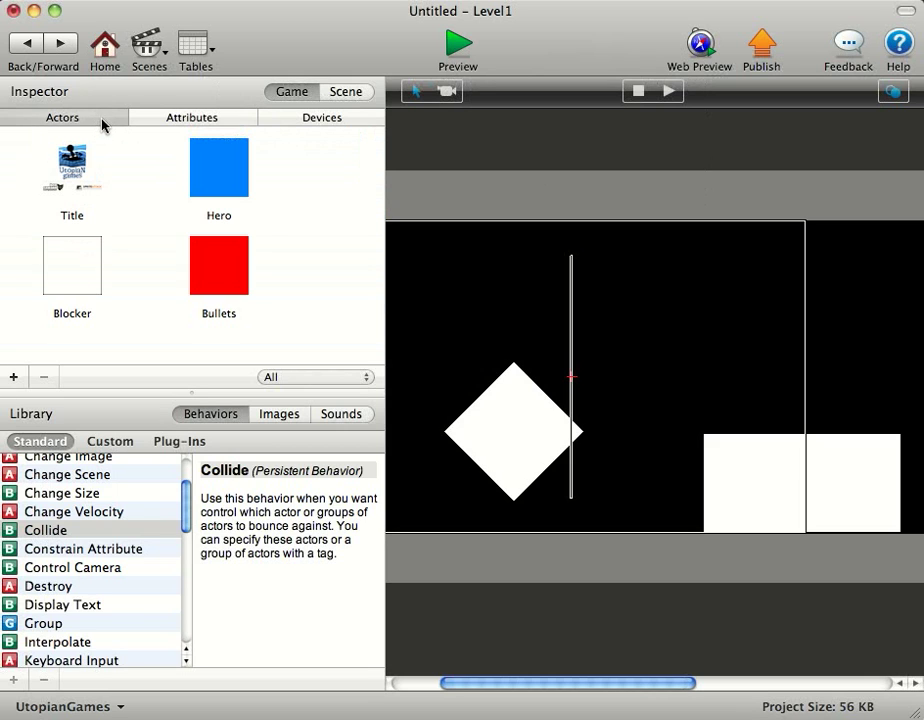
Step: In Hero, add a Change Attribute above Spawn Actor in the spacebar rule, targeting game.BulletCount
double_click(227, 181)
scroll(912, 432, "down", 4)
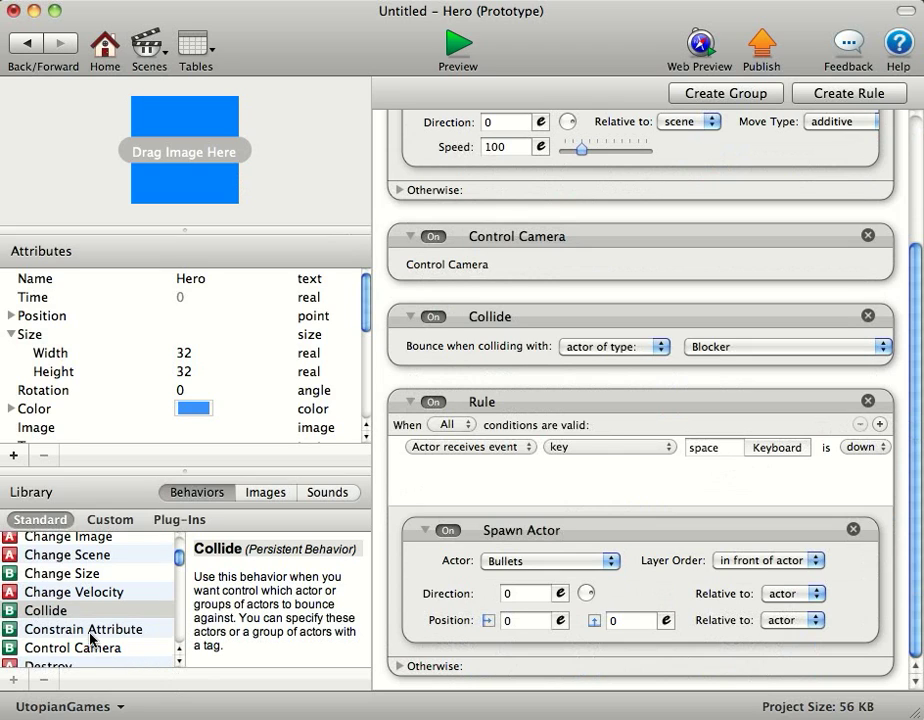
scroll(90, 640, "up", 3)
scroll(115, 580, "down", 2)
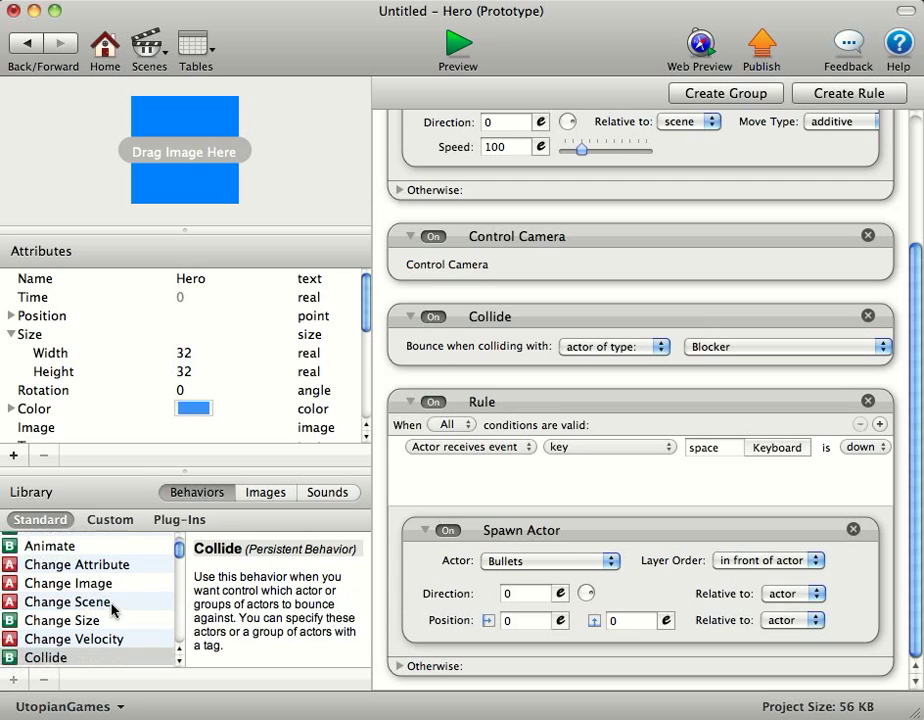
left_click(105, 566)
left_click_drag(105, 568, 506, 538)
left_click(682, 565)
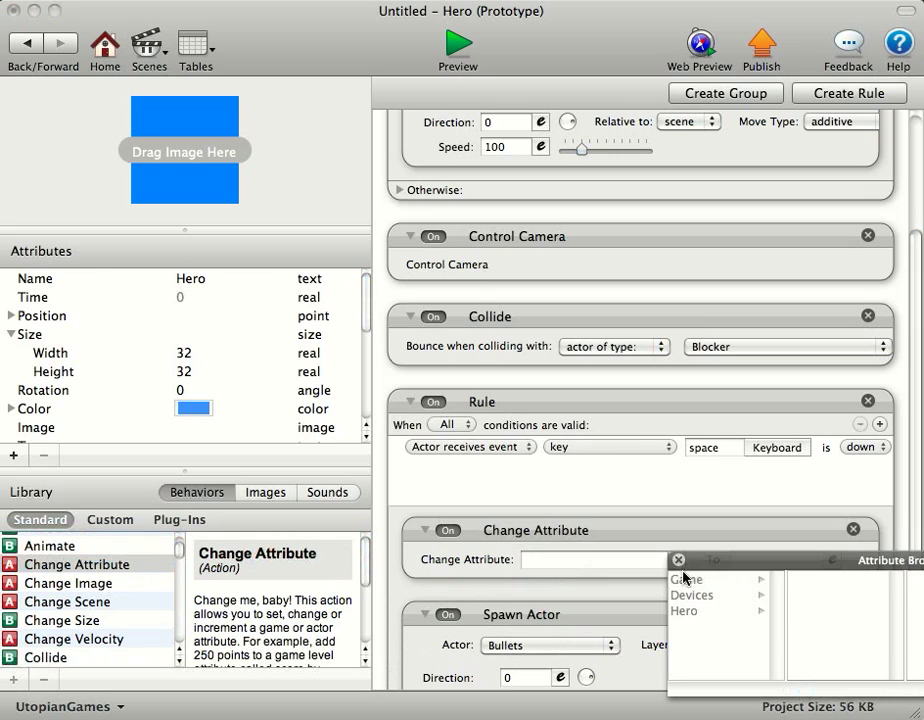
left_click(686, 579)
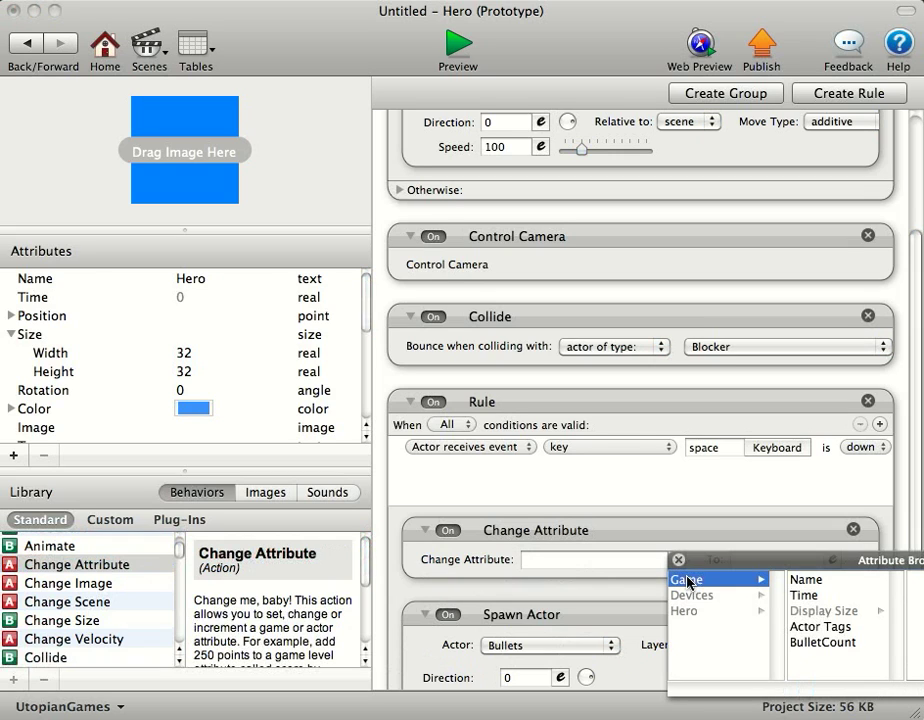
left_click(840, 648)
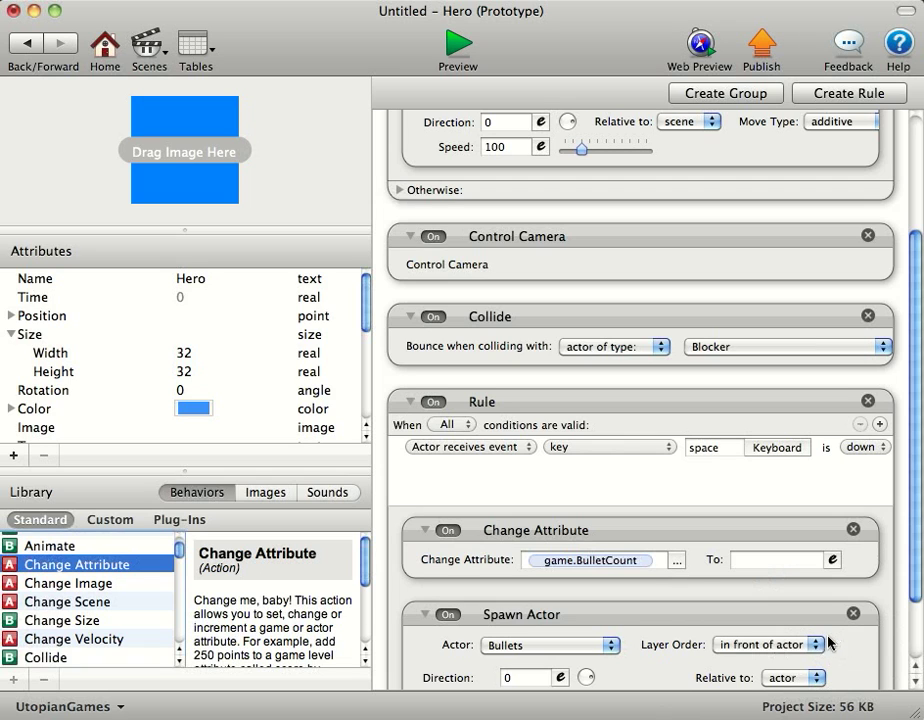
Step: Set the new value to game.BulletCount + 1 and return to Level1
left_click(832, 563)
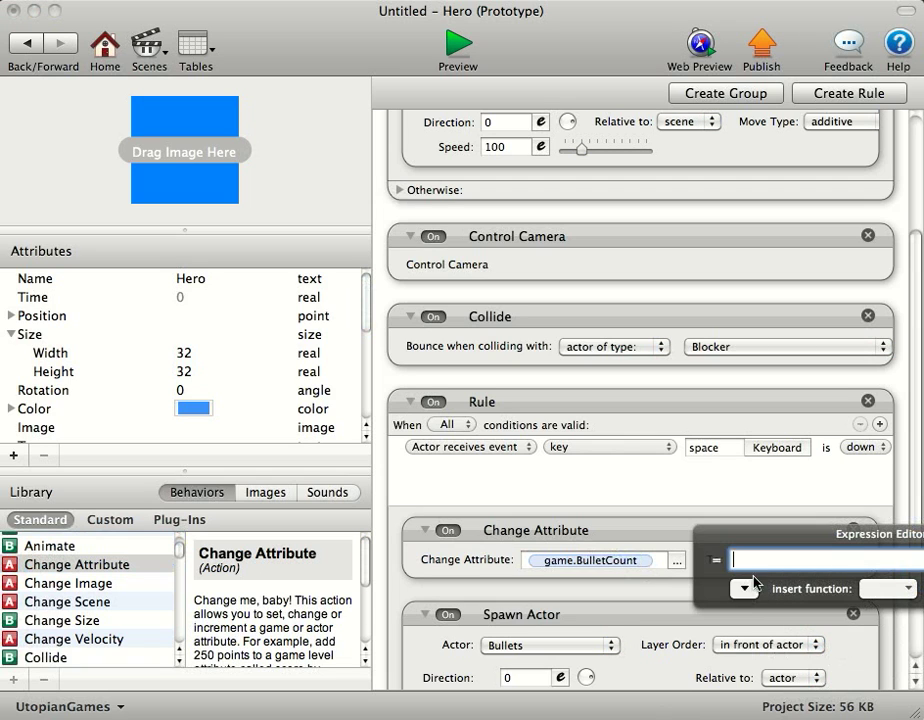
left_click(744, 588)
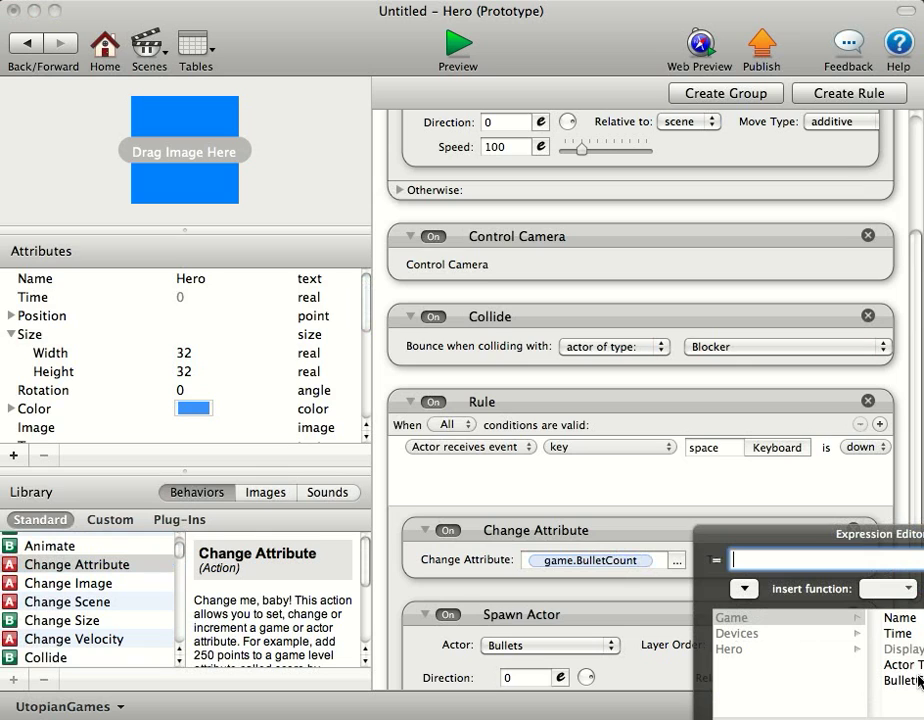
left_click(917, 681)
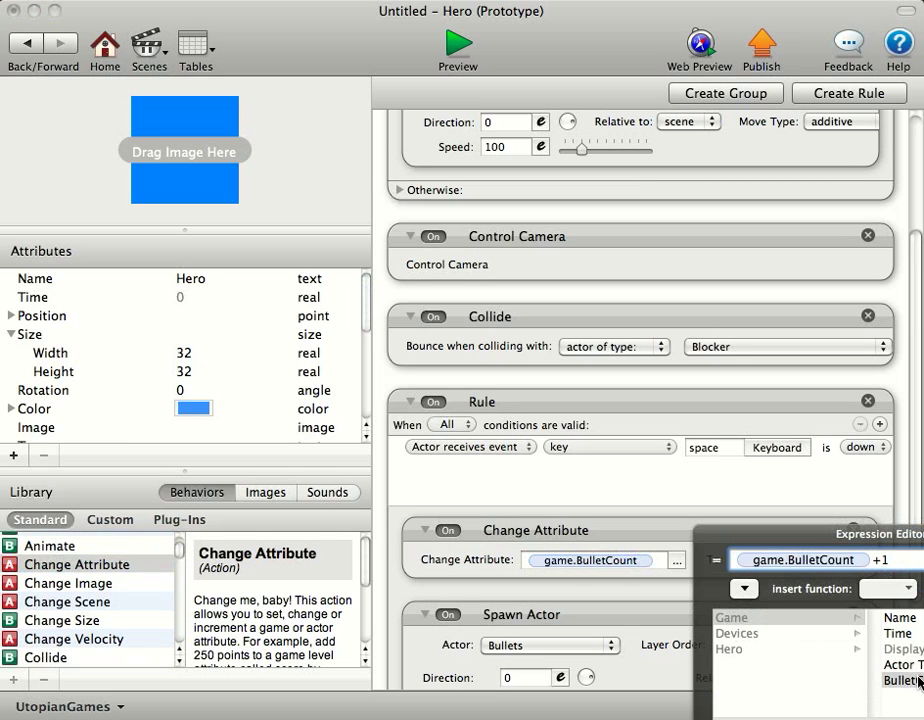
key("Return")
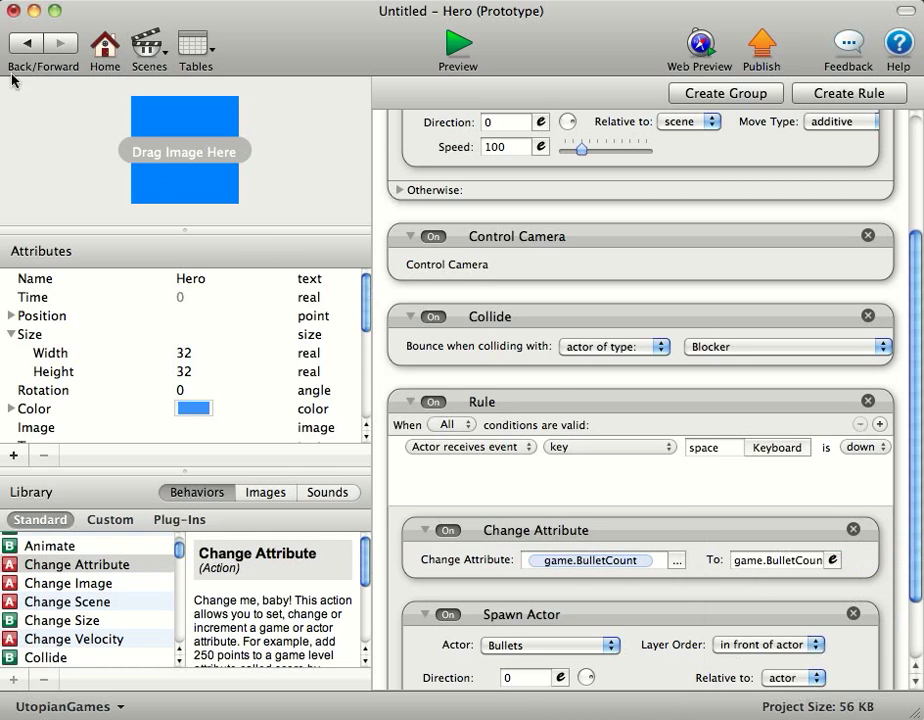
left_click(22, 41)
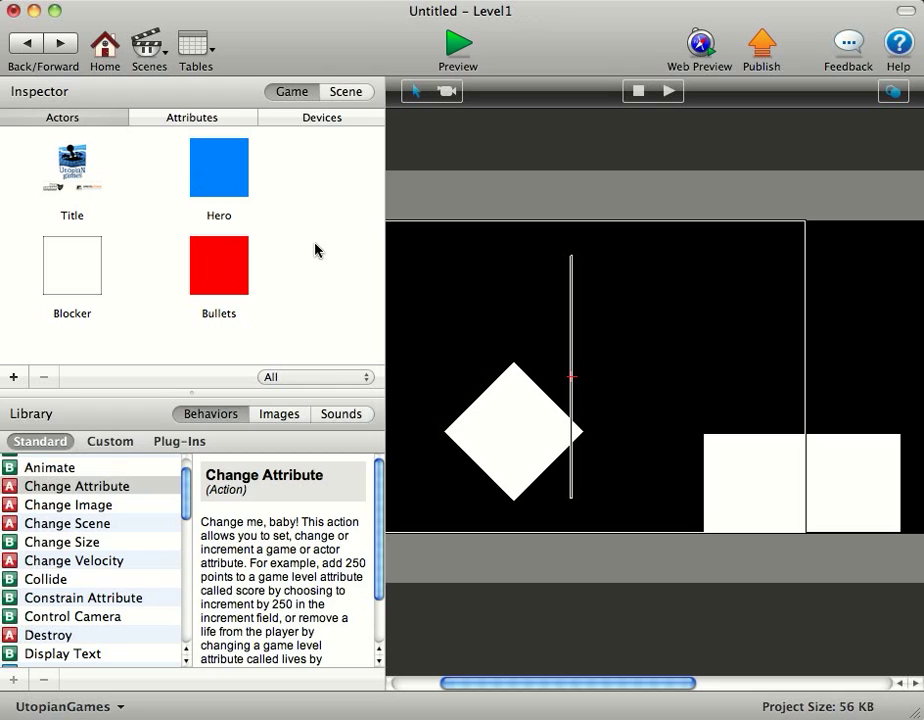
Step: Create an actor near Level1's top right, name it DisplayBulletCount, and open it for editing
left_click(14, 377)
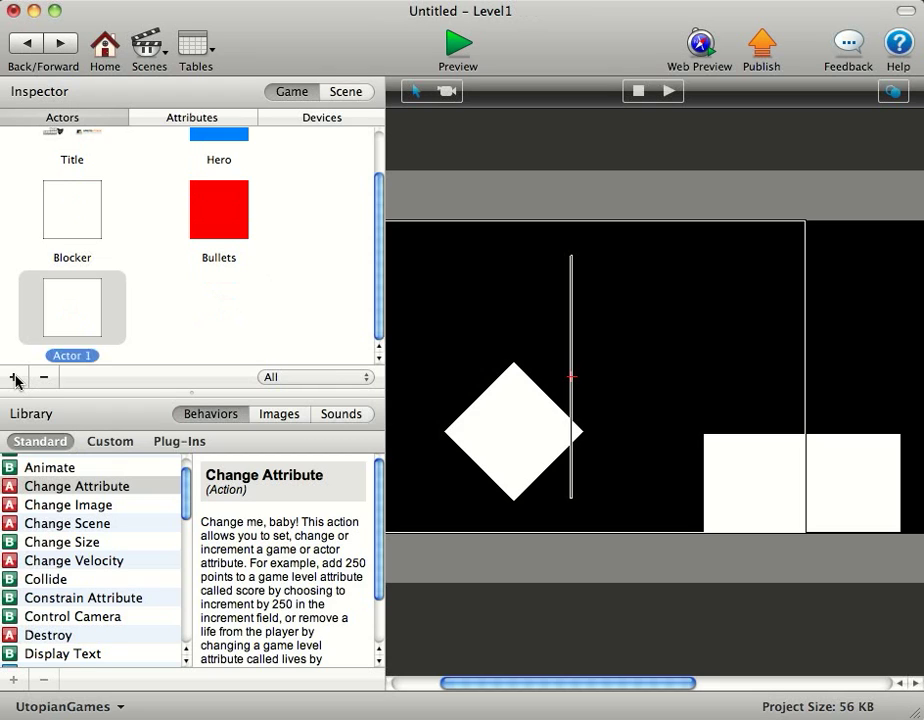
left_click_drag(72, 325, 738, 299)
left_click(100, 355)
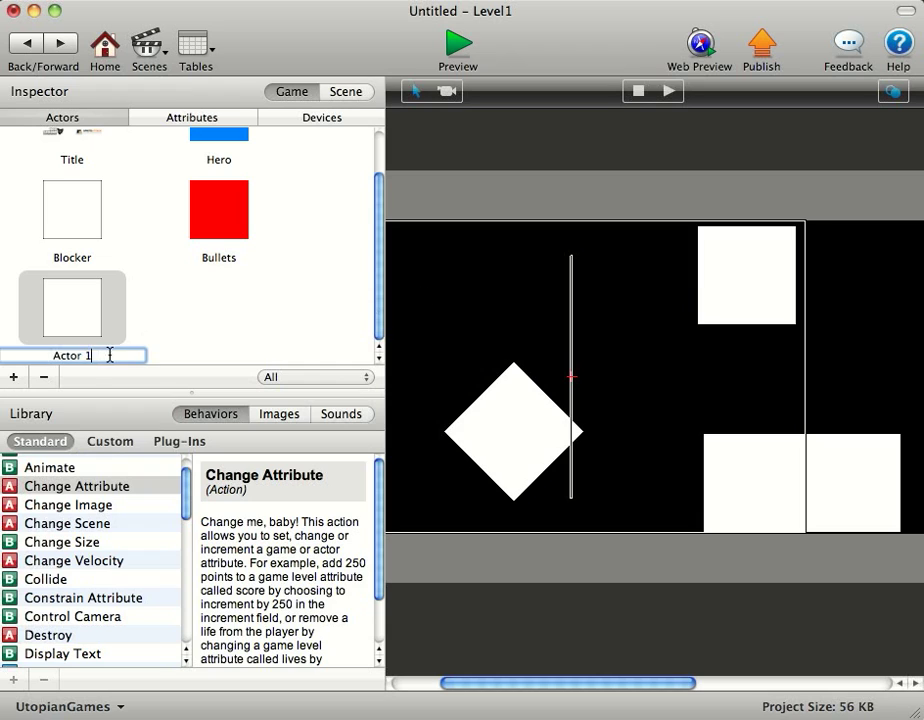
type("DisplayBulletCount")
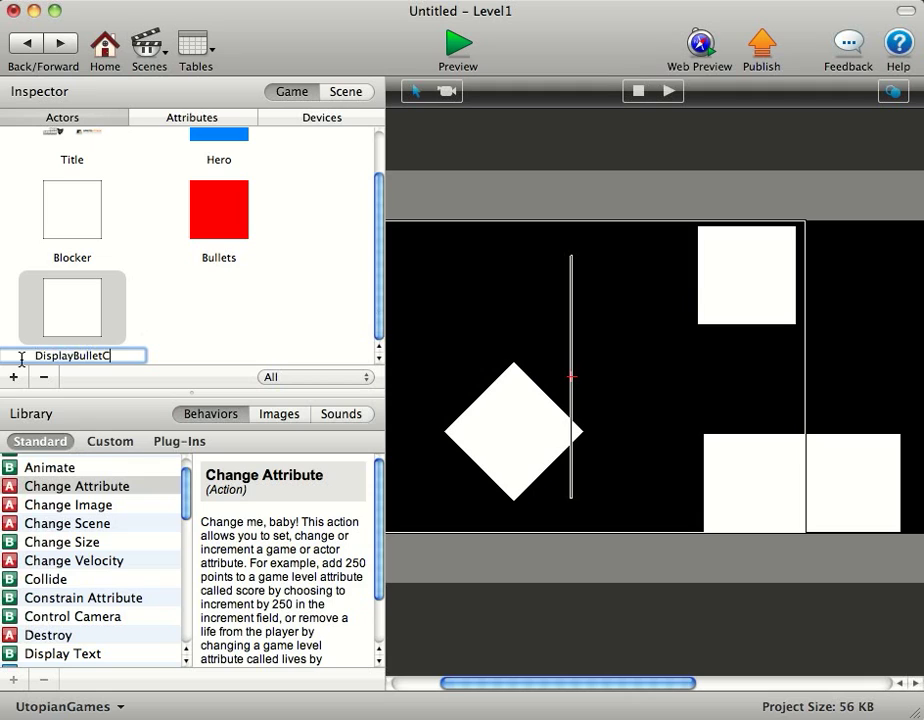
double_click(65, 325)
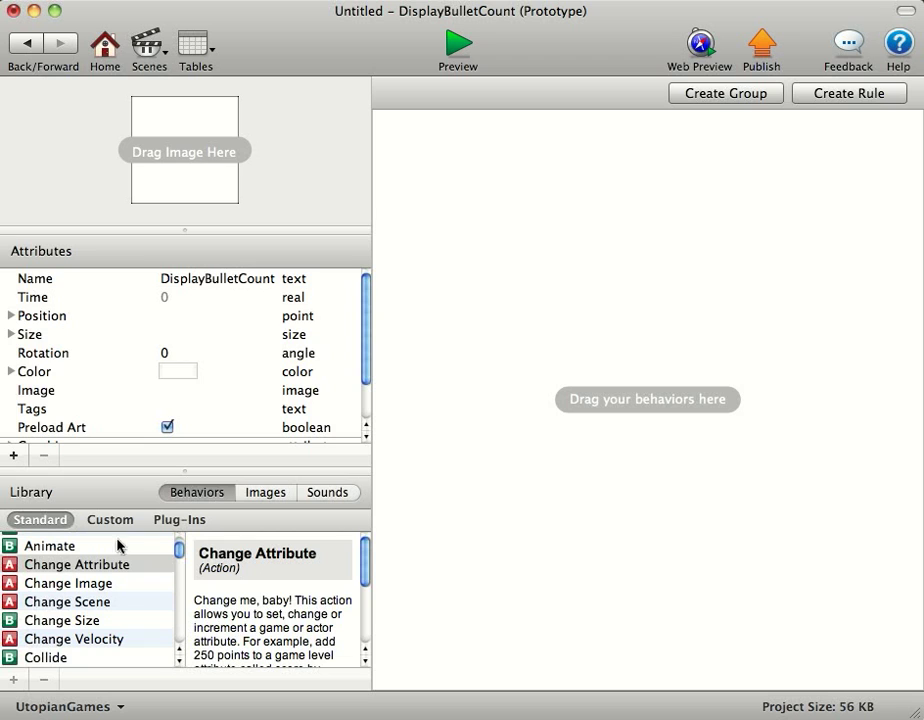
Step: Add a Display Text behaviour whose text expression is game.BulletCount
scroll(125, 590, "down", 4)
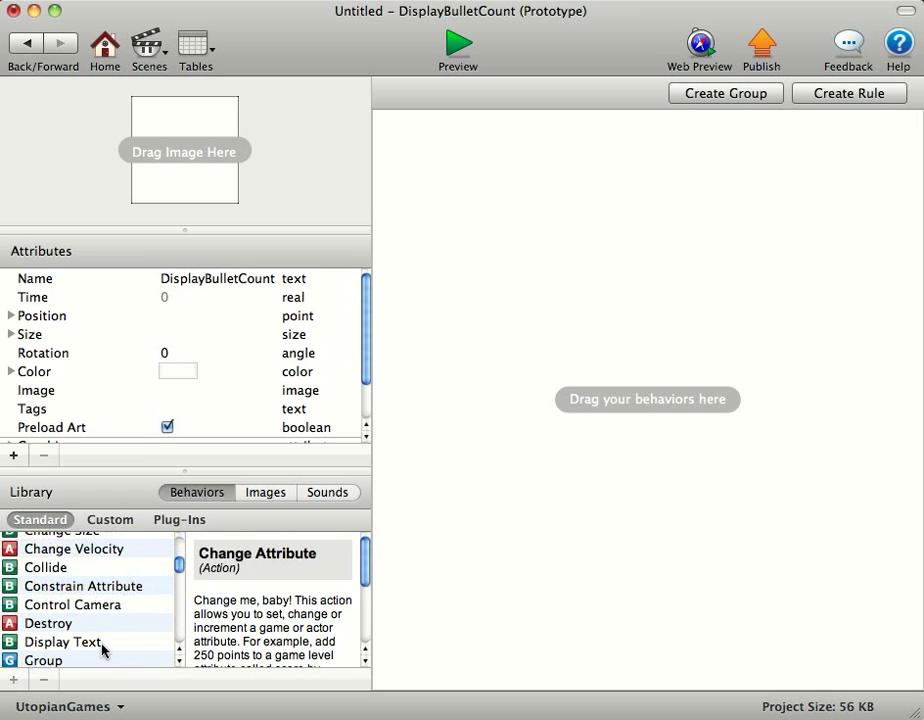
left_click(103, 646)
left_click_drag(103, 646, 511, 198)
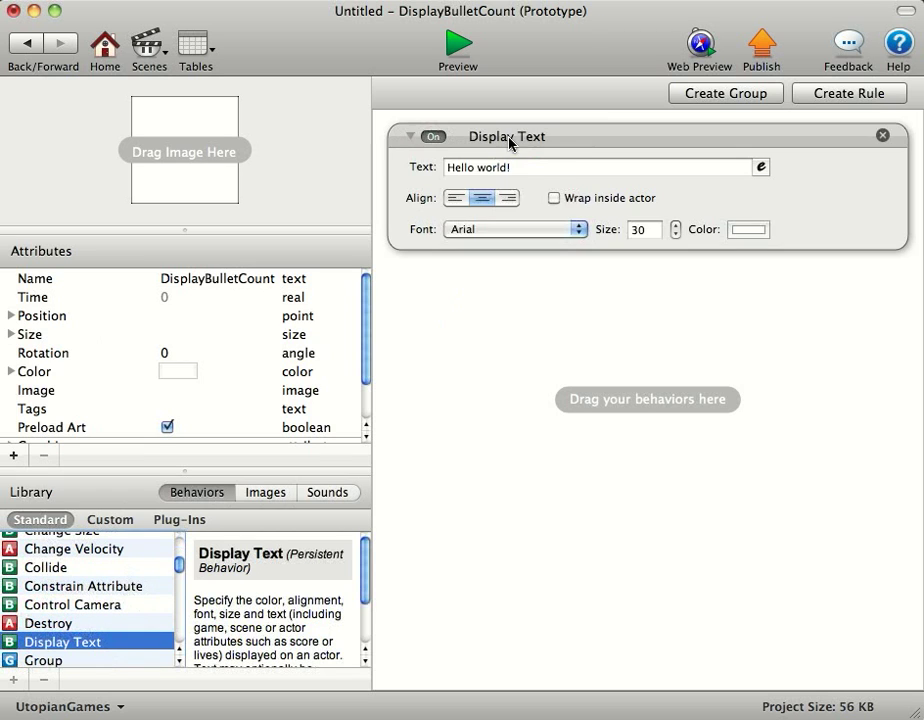
left_click(760, 168)
left_click(456, 196)
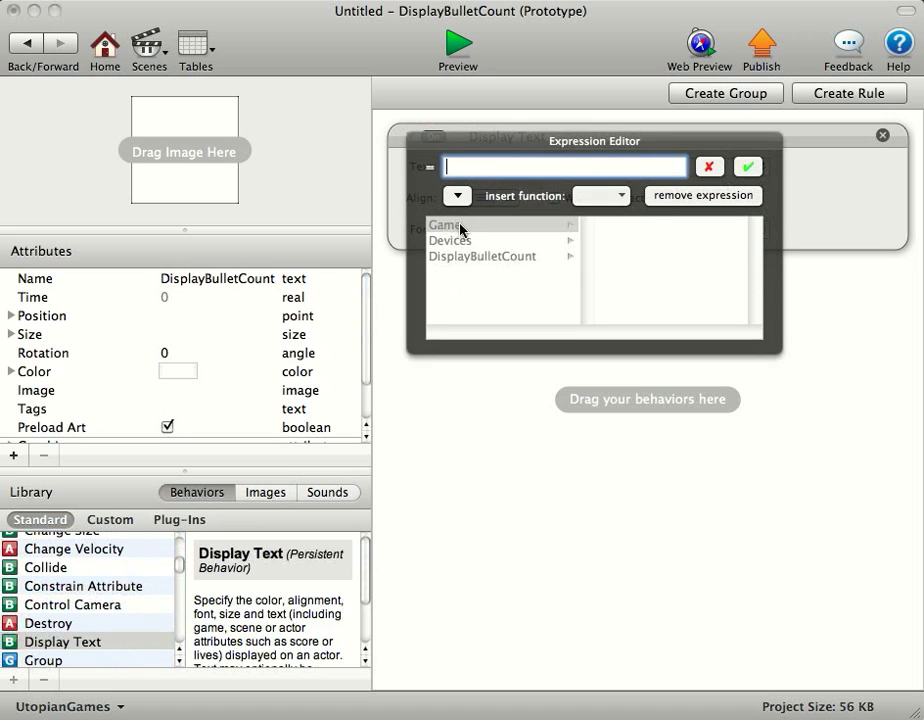
left_click(458, 227)
left_click(631, 288)
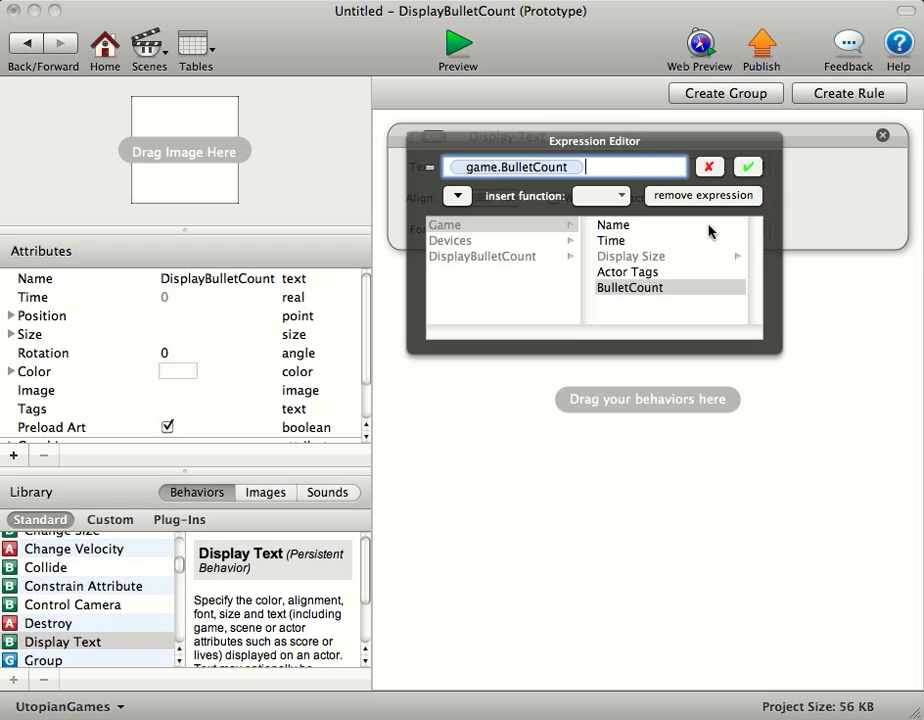
left_click(748, 167)
Step: Make the displayed text Maraschino red in the Futura font
left_click(744, 231)
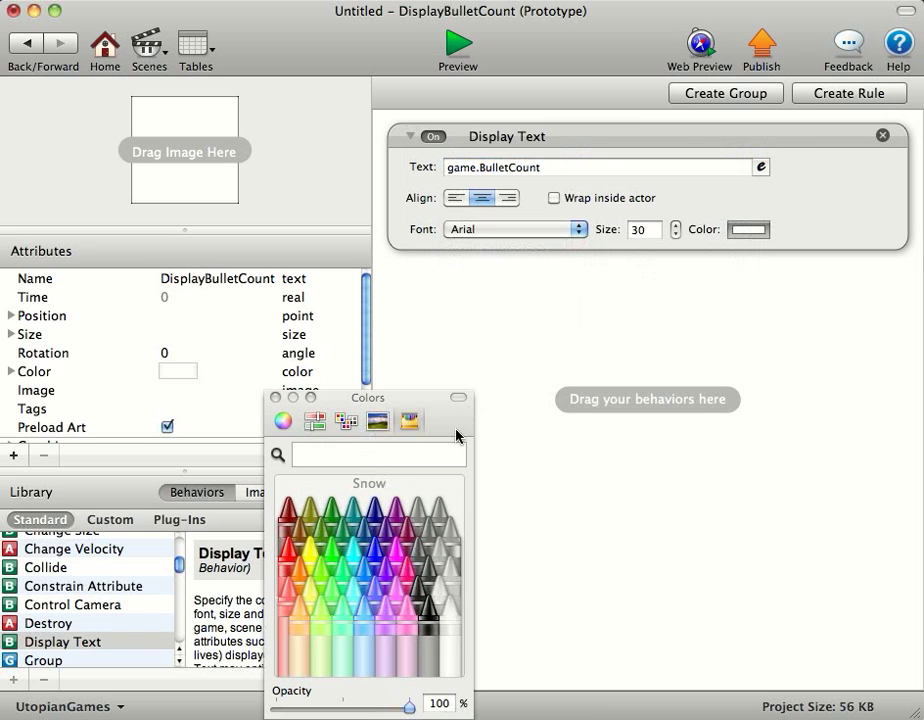
left_click(288, 545)
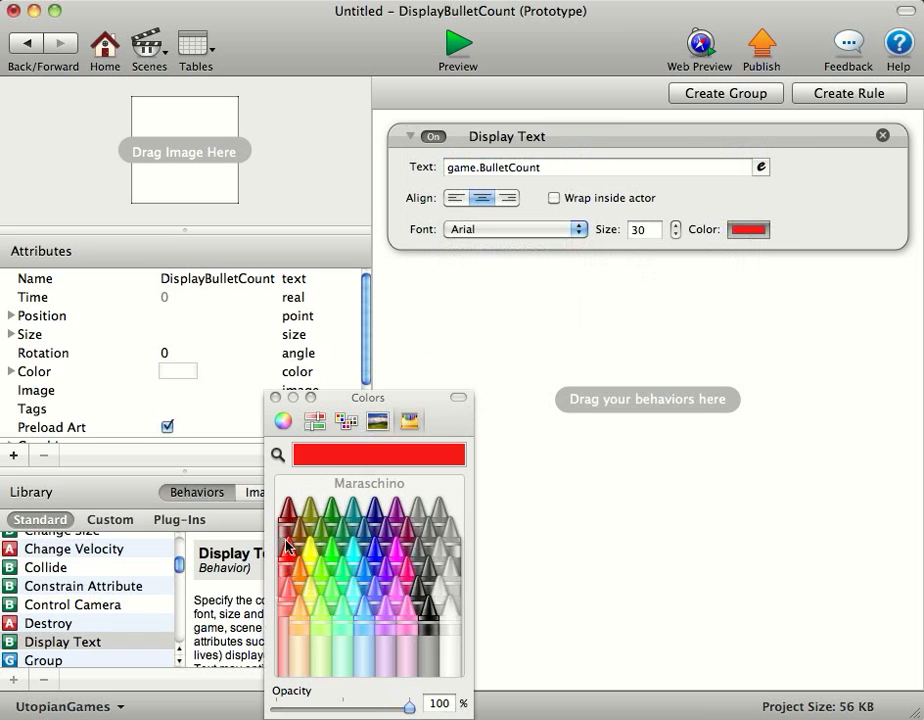
left_click(580, 229)
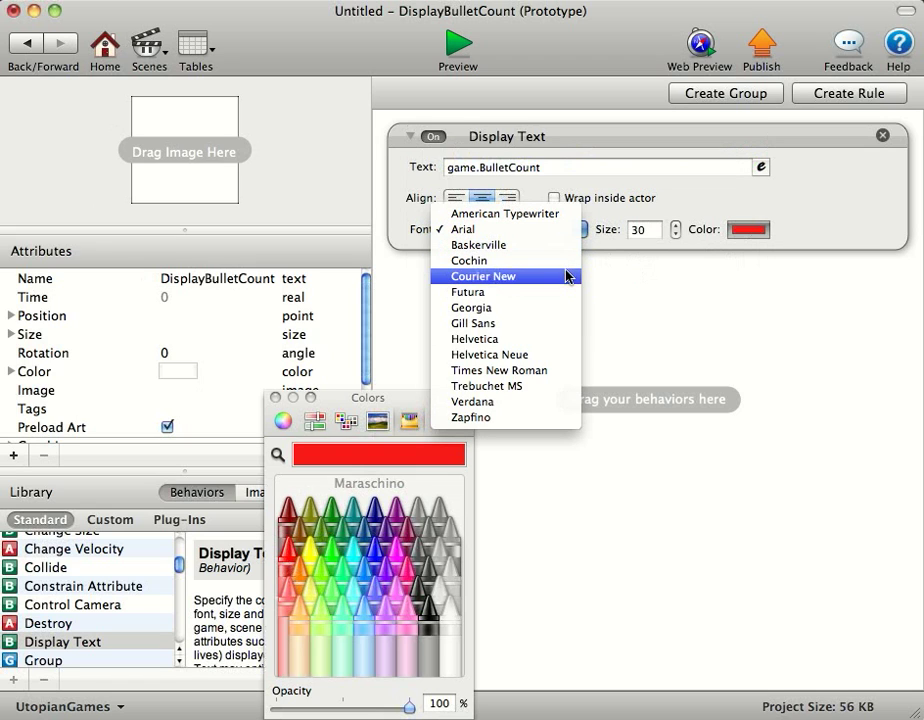
left_click(468, 292)
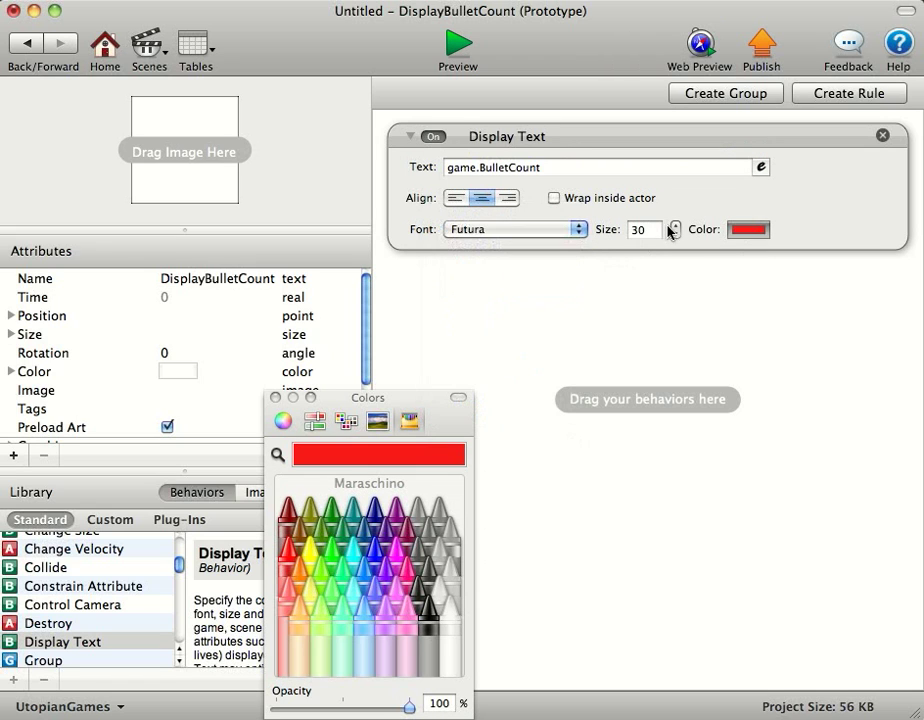
Step: Preview Level1 and fire several bullets, watching the red counter climb from 0
left_click(27, 42)
left_click(456, 45)
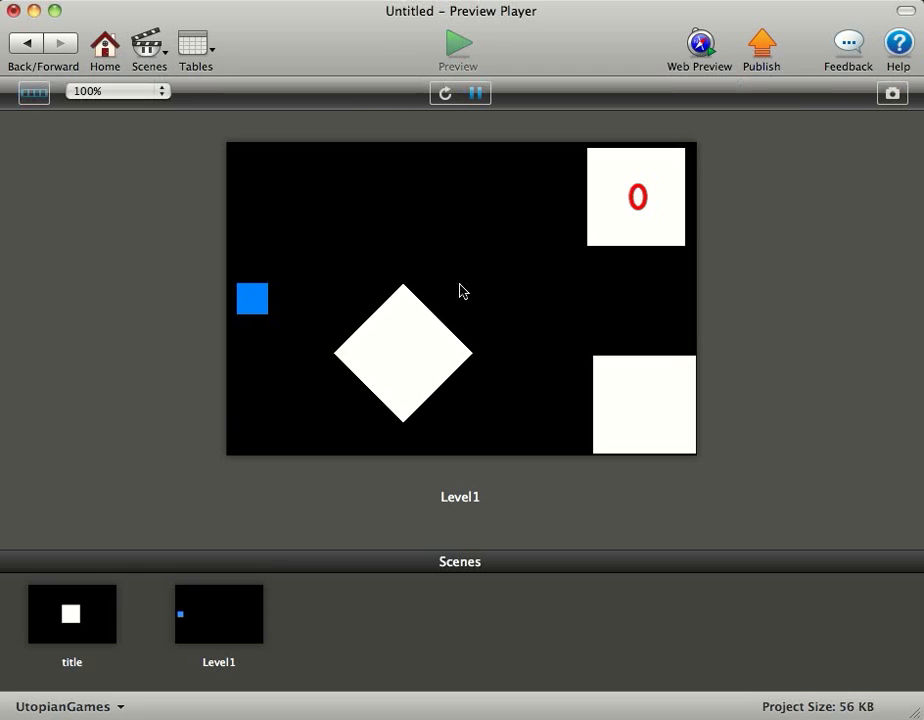
left_click(396, 318)
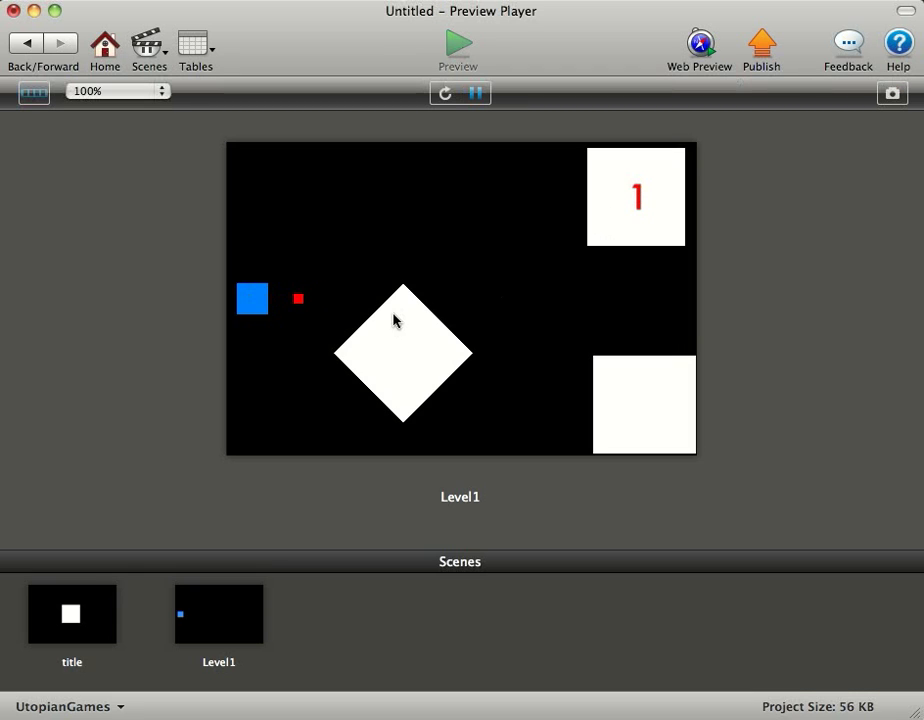
left_click(386, 336)
left_click(386, 336)
left_click(386, 336)
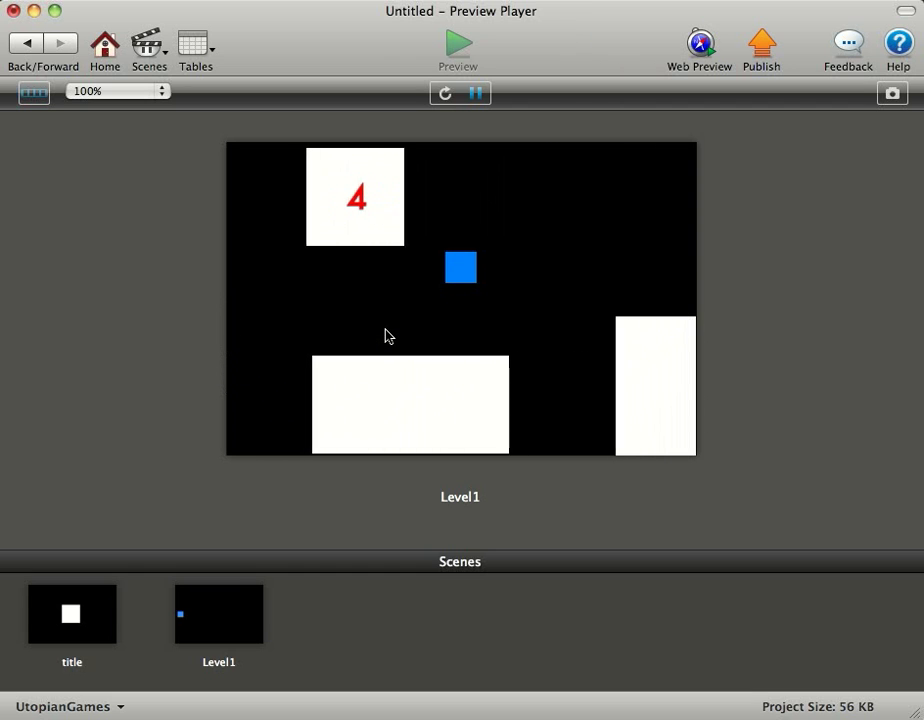
left_click(386, 336)
left_click(386, 336)
left_click(386, 336)
left_click(386, 336)
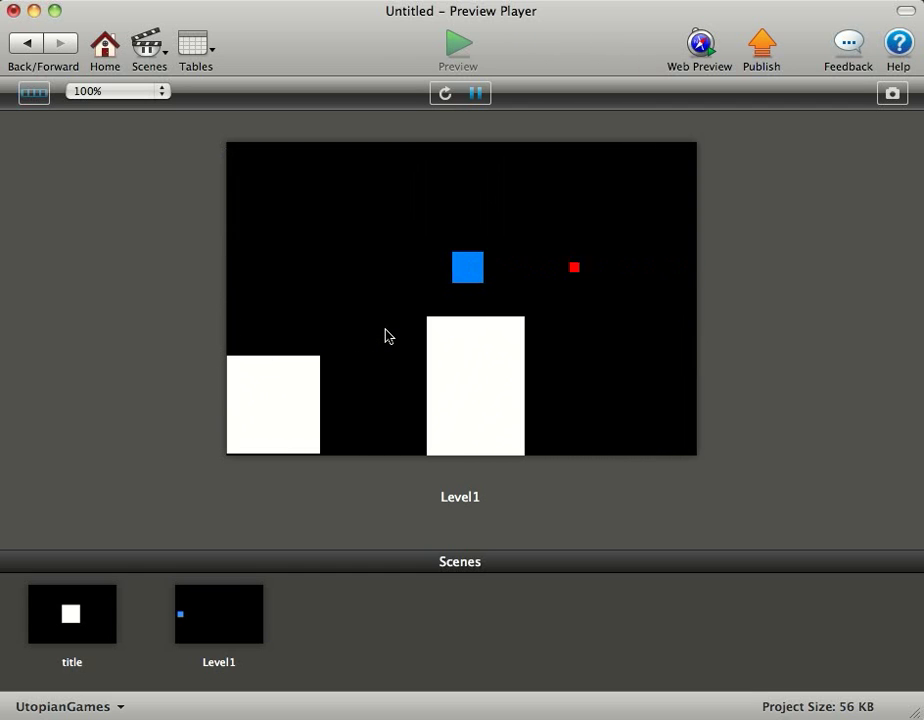
Step: Stop the preview and add a non-scrolling layer named HUD to Level1
left_click(20, 40)
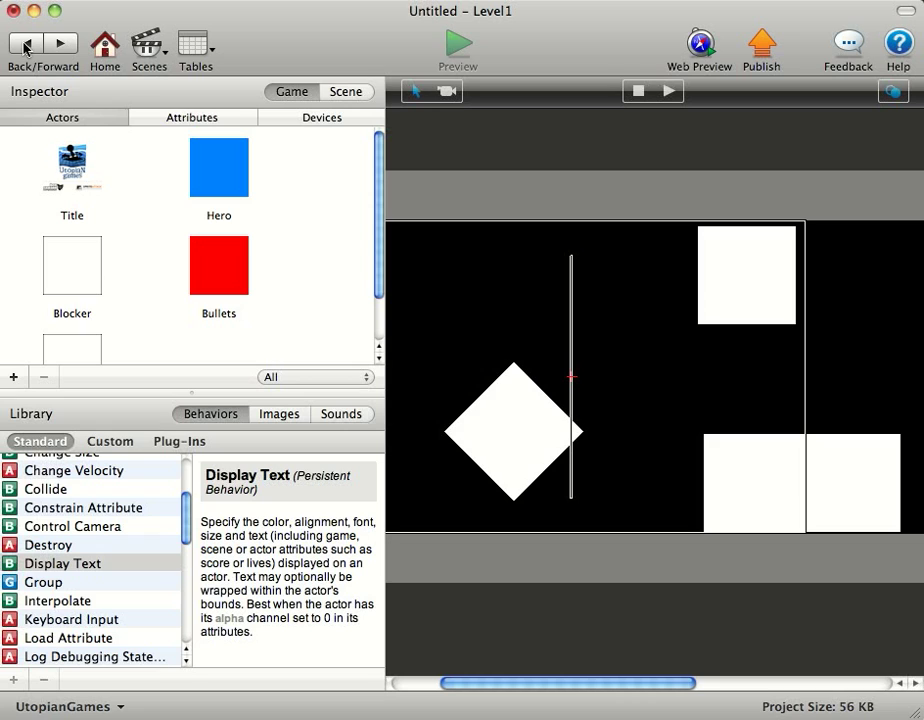
left_click(751, 302)
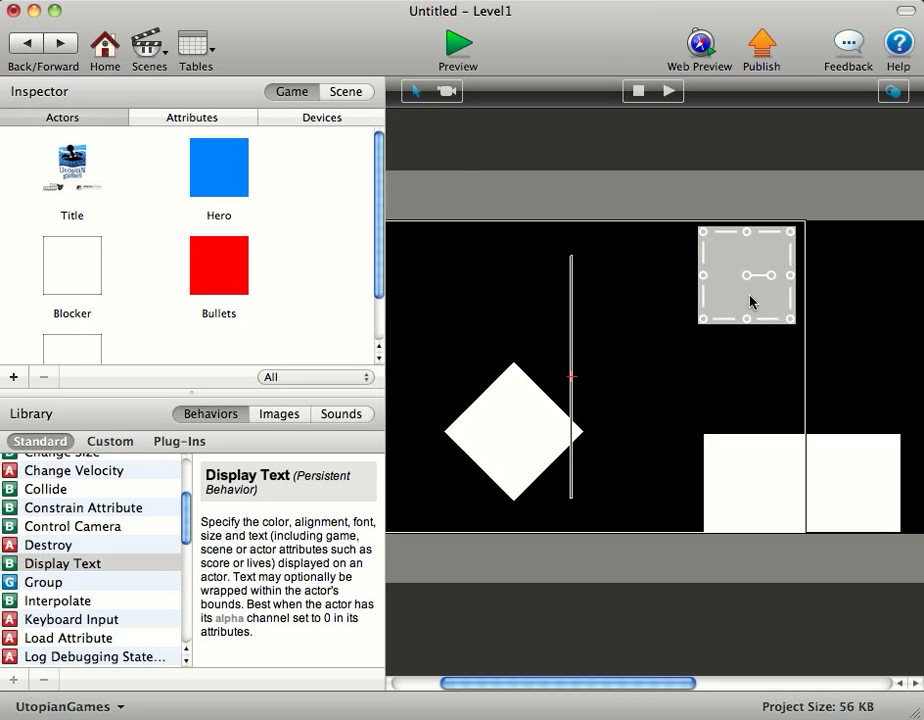
left_click(338, 92)
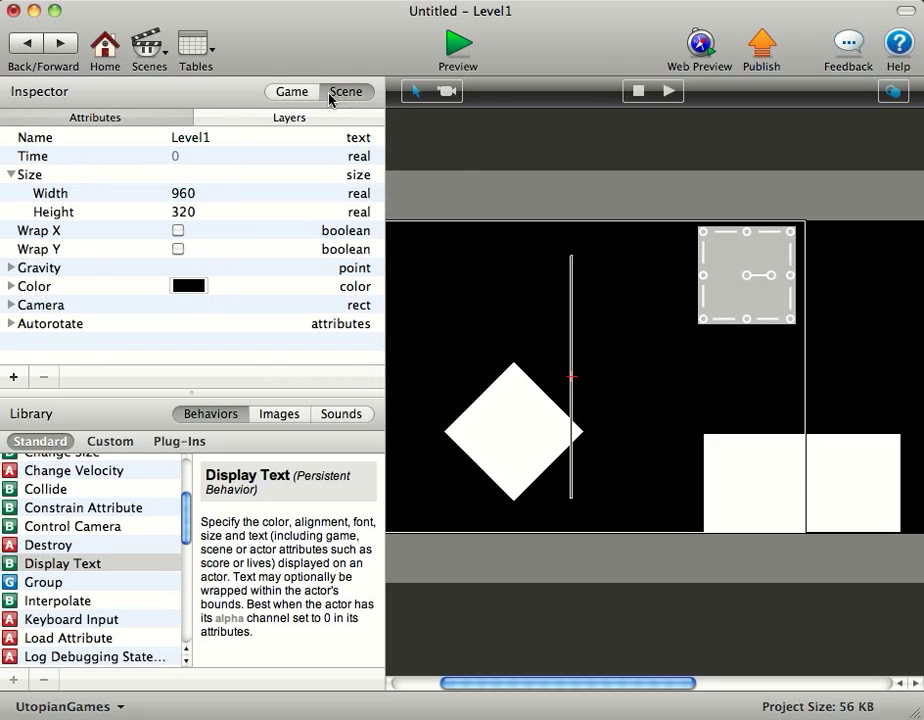
left_click(317, 118)
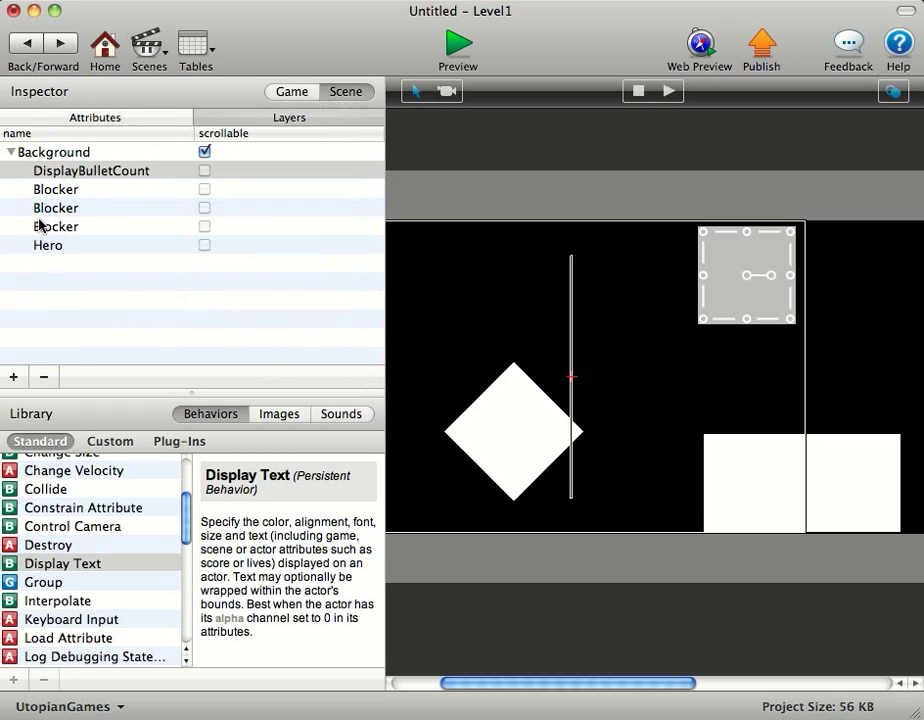
left_click(13, 377)
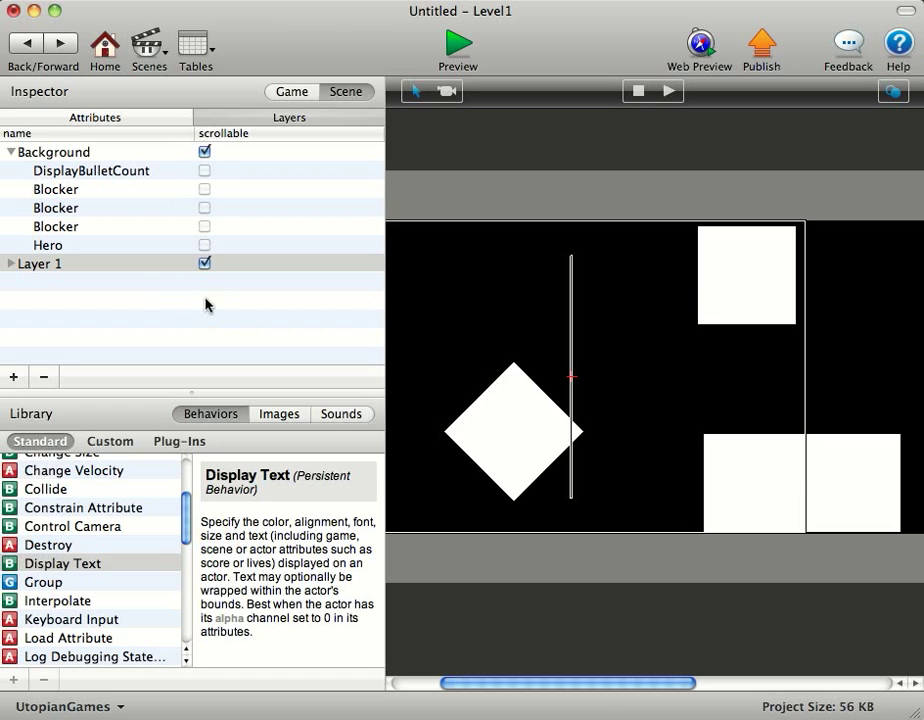
left_click(205, 264)
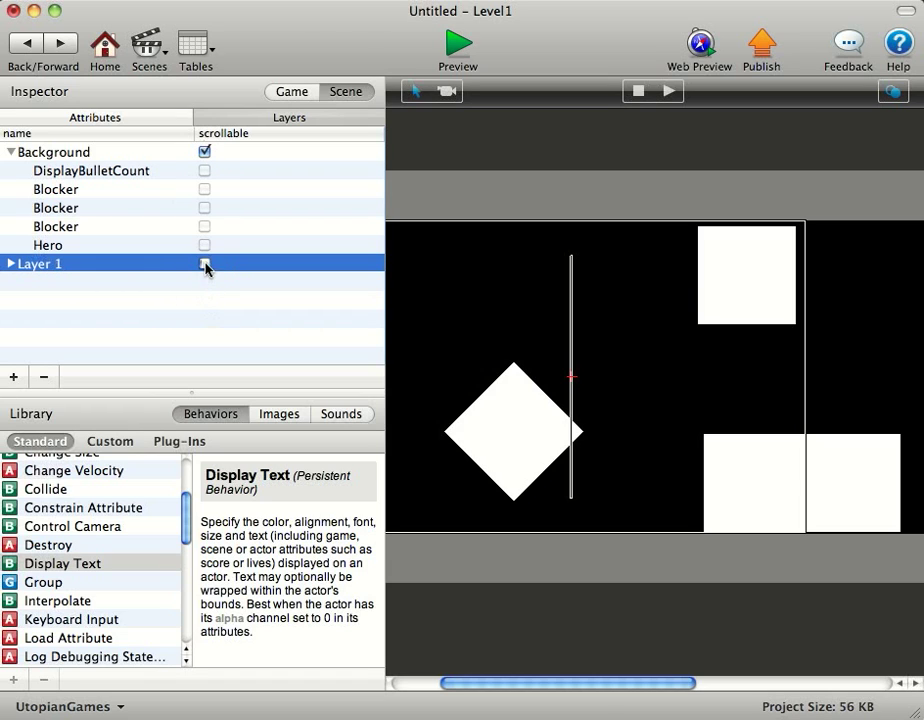
double_click(62, 266)
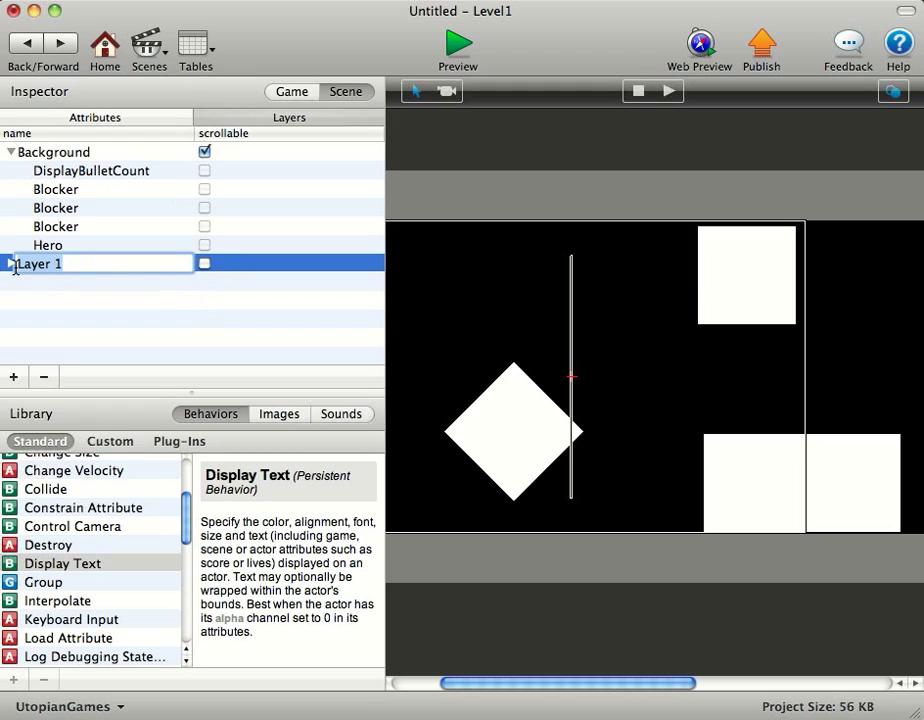
type("HUD")
key("Return")
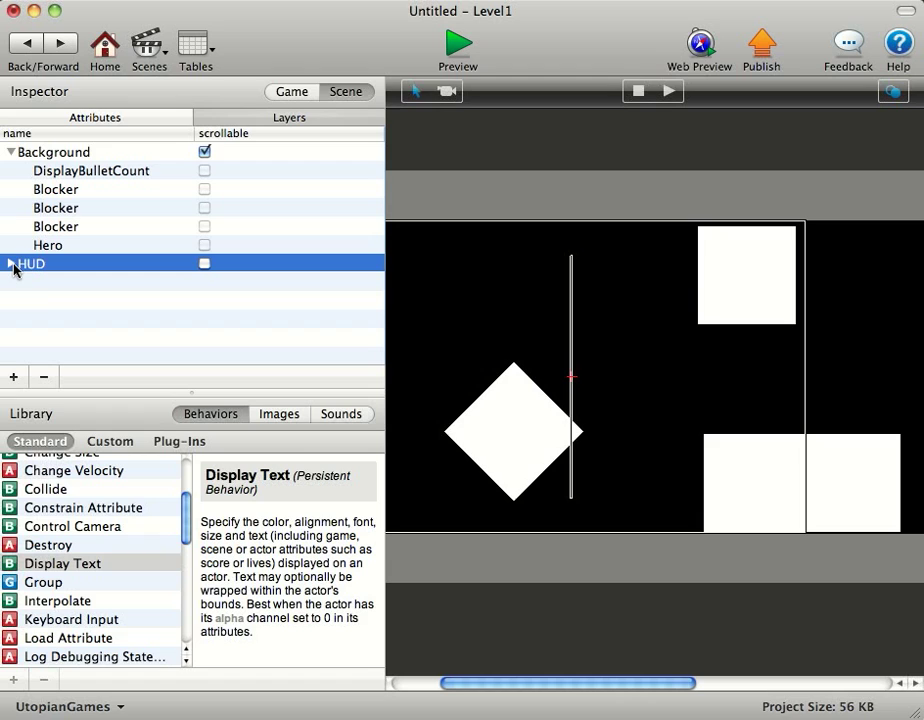
Step: Move the HUD layer above Background and put DisplayBulletCount into it
left_click(45, 306)
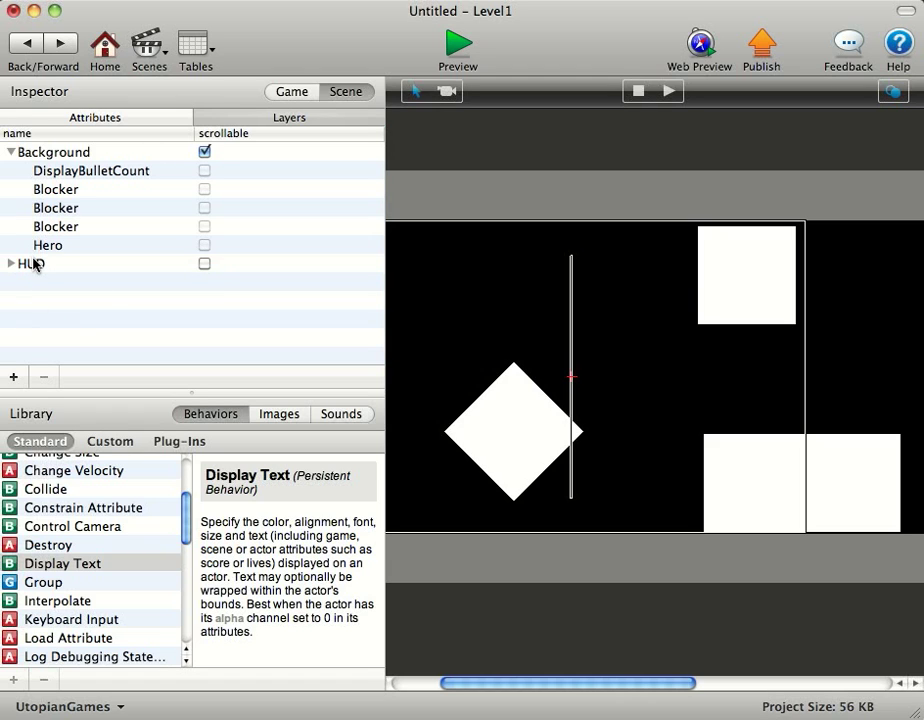
left_click_drag(31, 266, 45, 158)
left_click(50, 192)
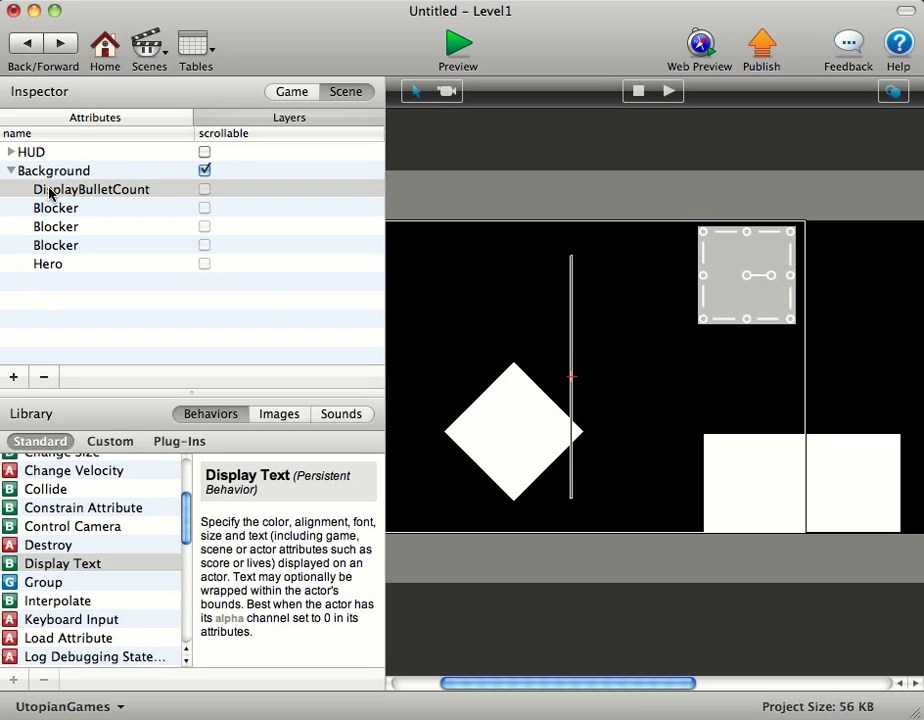
left_click_drag(50, 192, 34, 152)
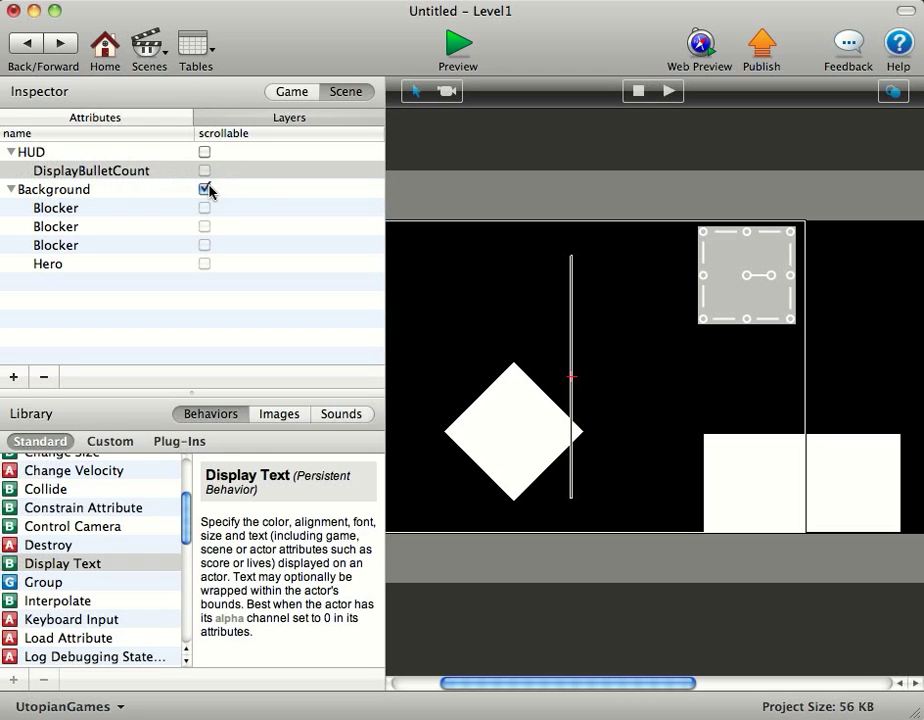
Step: Preview Level1, confirming the counter stays fixed while scrolling up to 25, then return to the editor
left_click(462, 45)
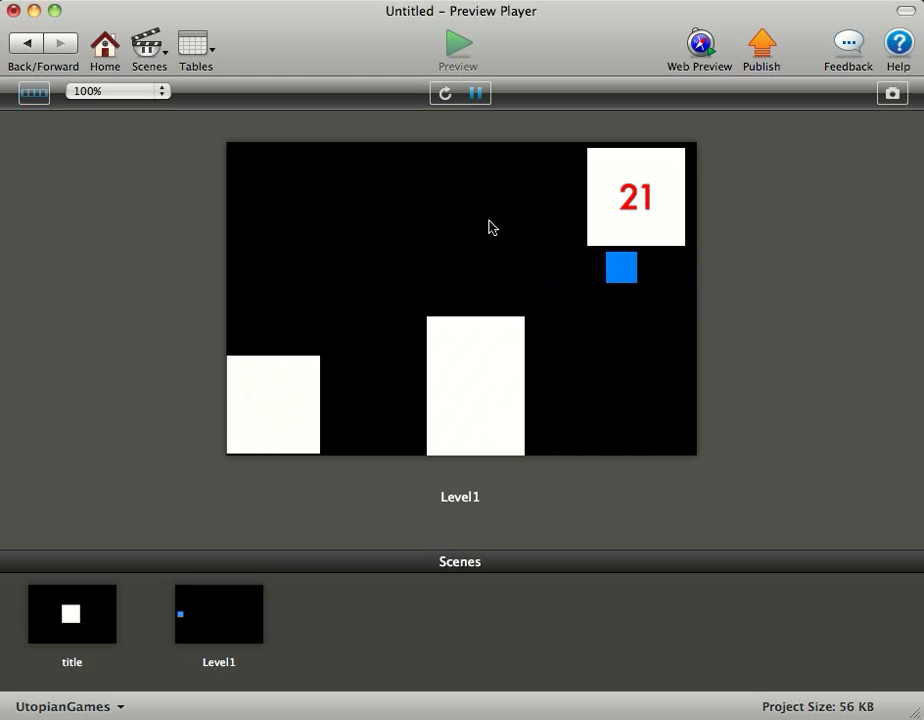
left_click(20, 43)
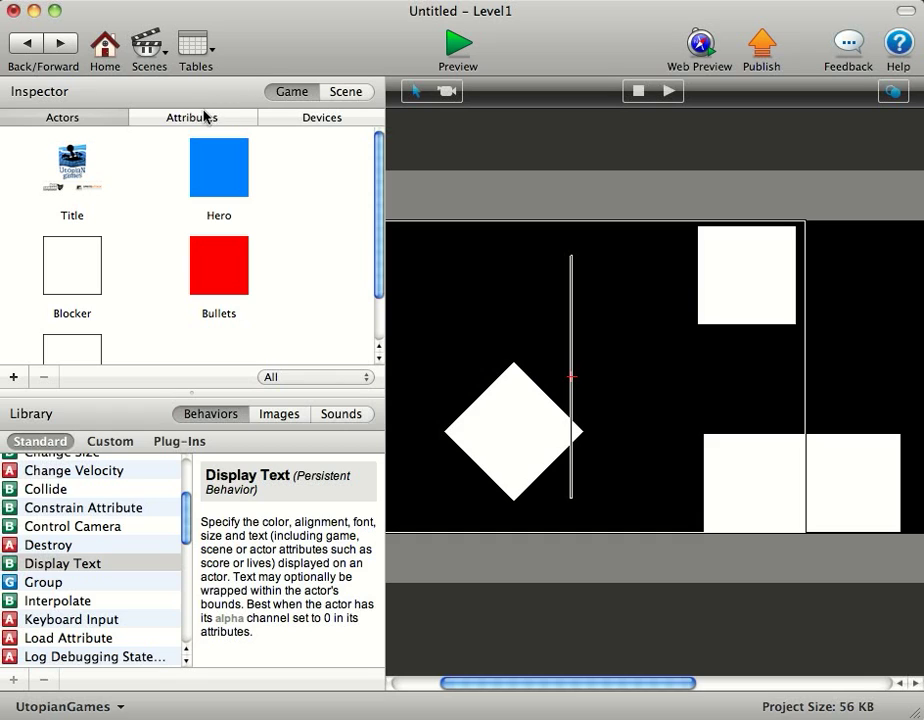
left_click(204, 117)
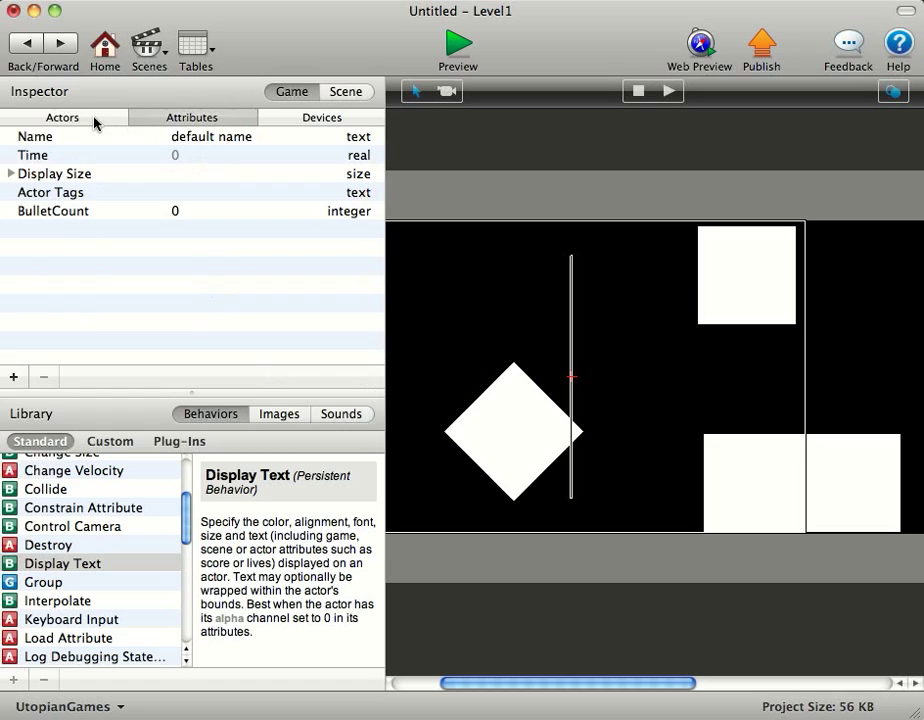
left_click(96, 120)
scroll(206, 221, "down", 3)
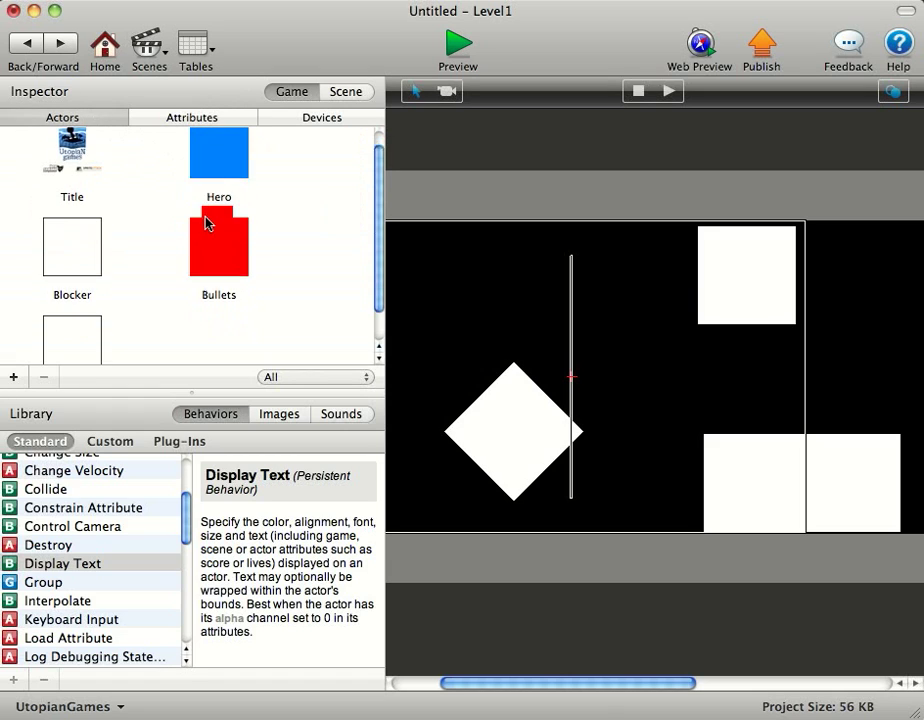